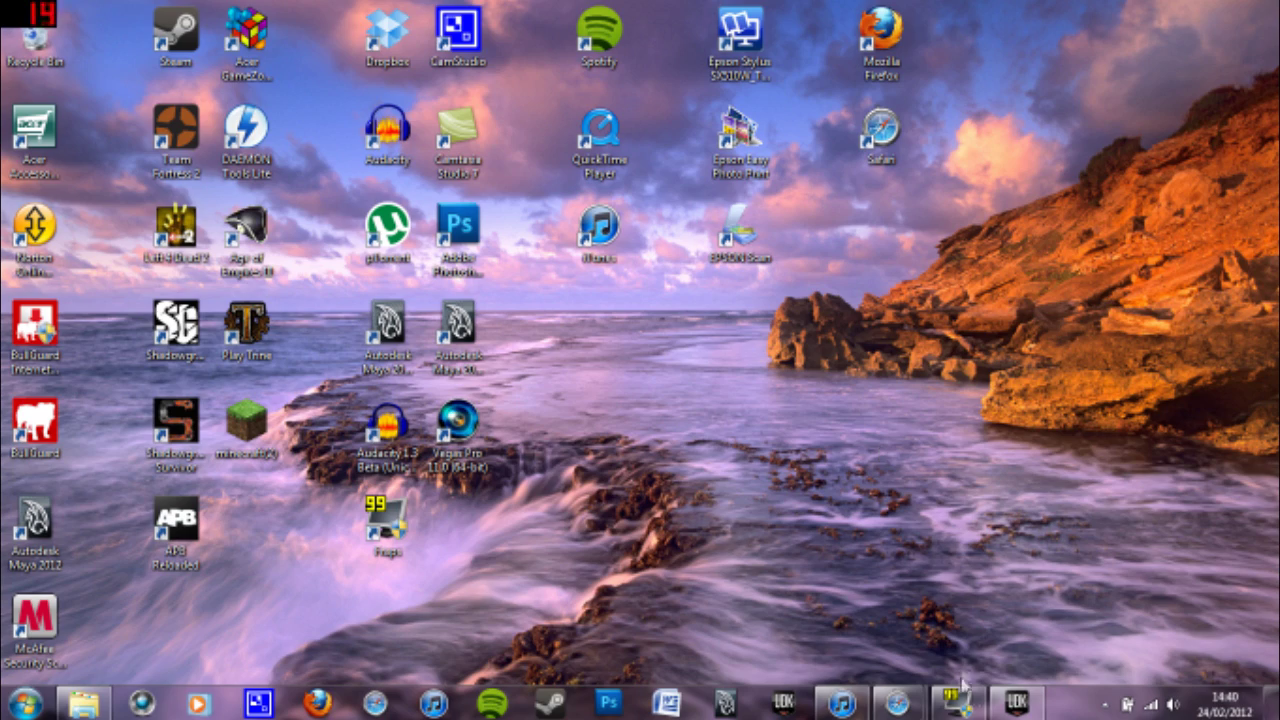
Switch to the Unreal Development Kit level with the two concrete walls and start playing it in the viewport
click(1015, 703)
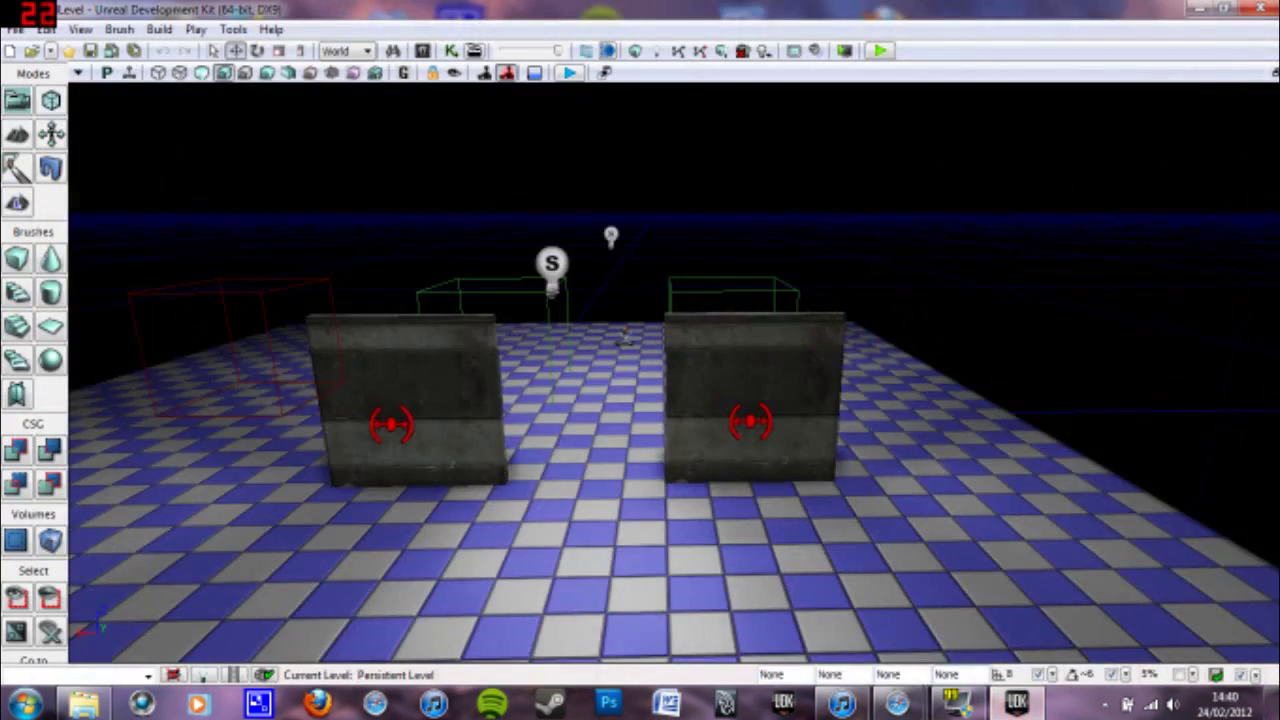
drag(672, 500, 382, 308)
drag(591, 450, 591, 520)
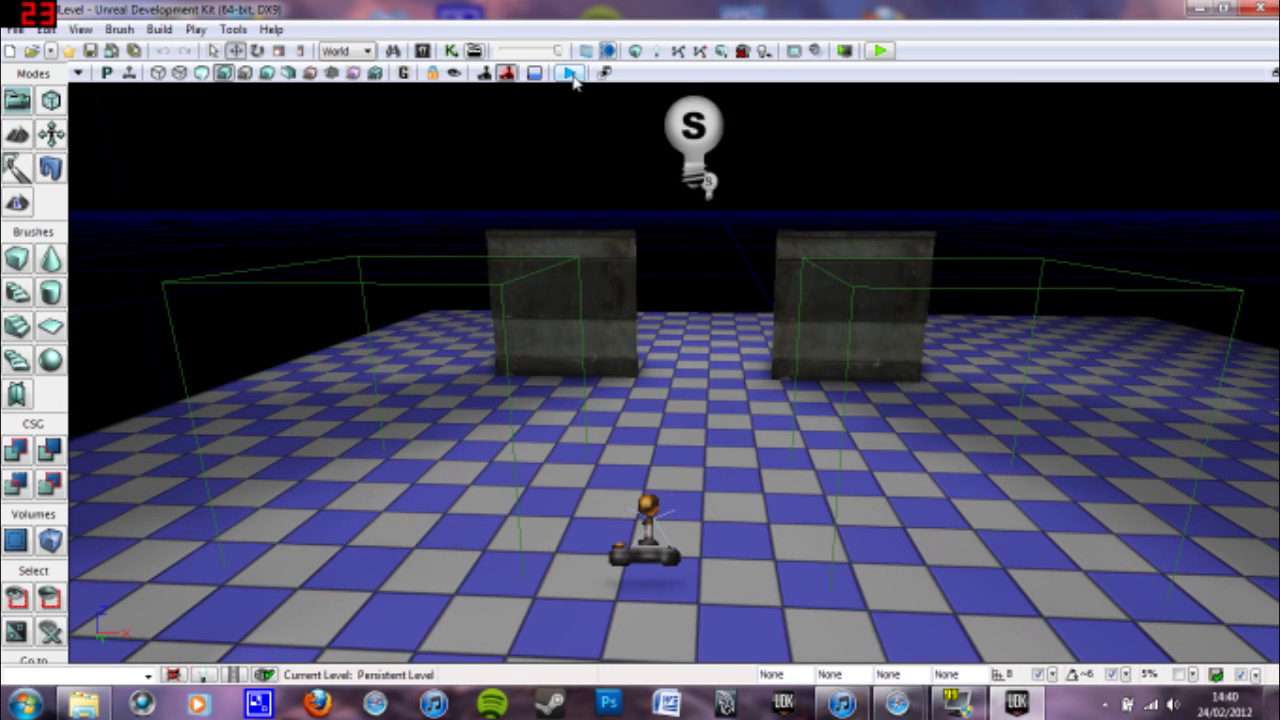
click(570, 73)
click(752, 400)
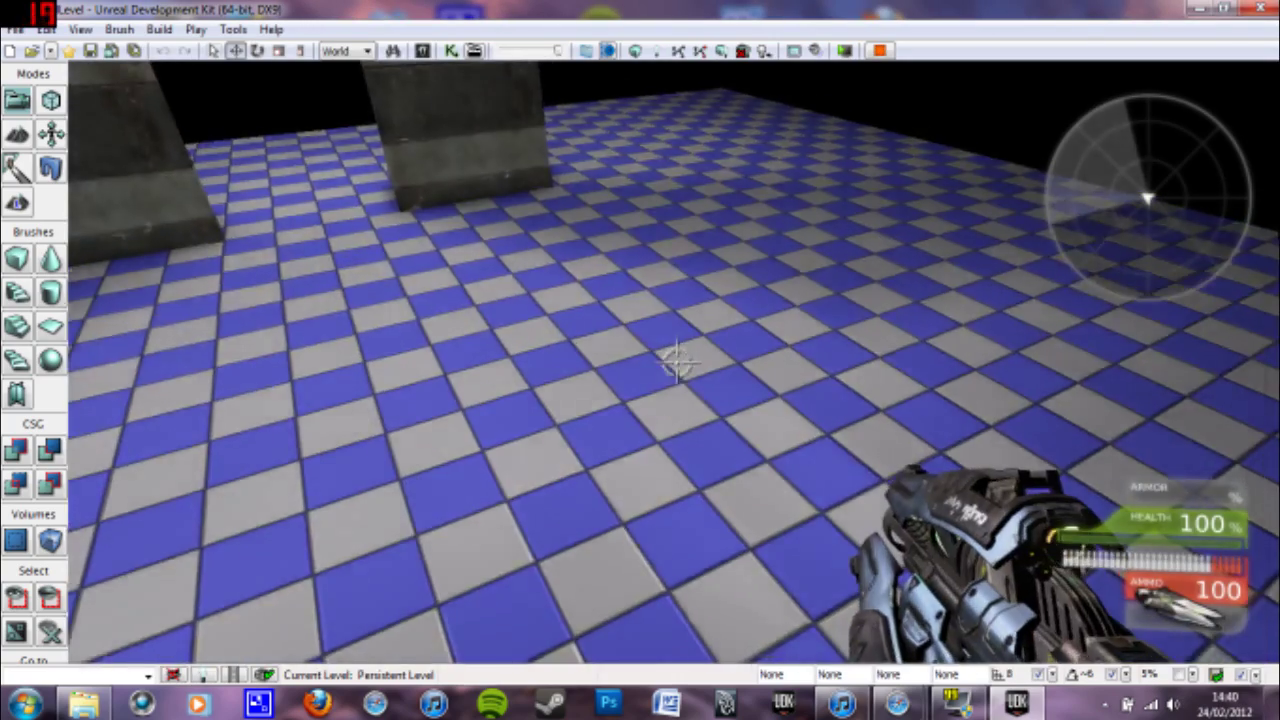
Approach the two walls and shoot both of them to test how they fracture
key(w)
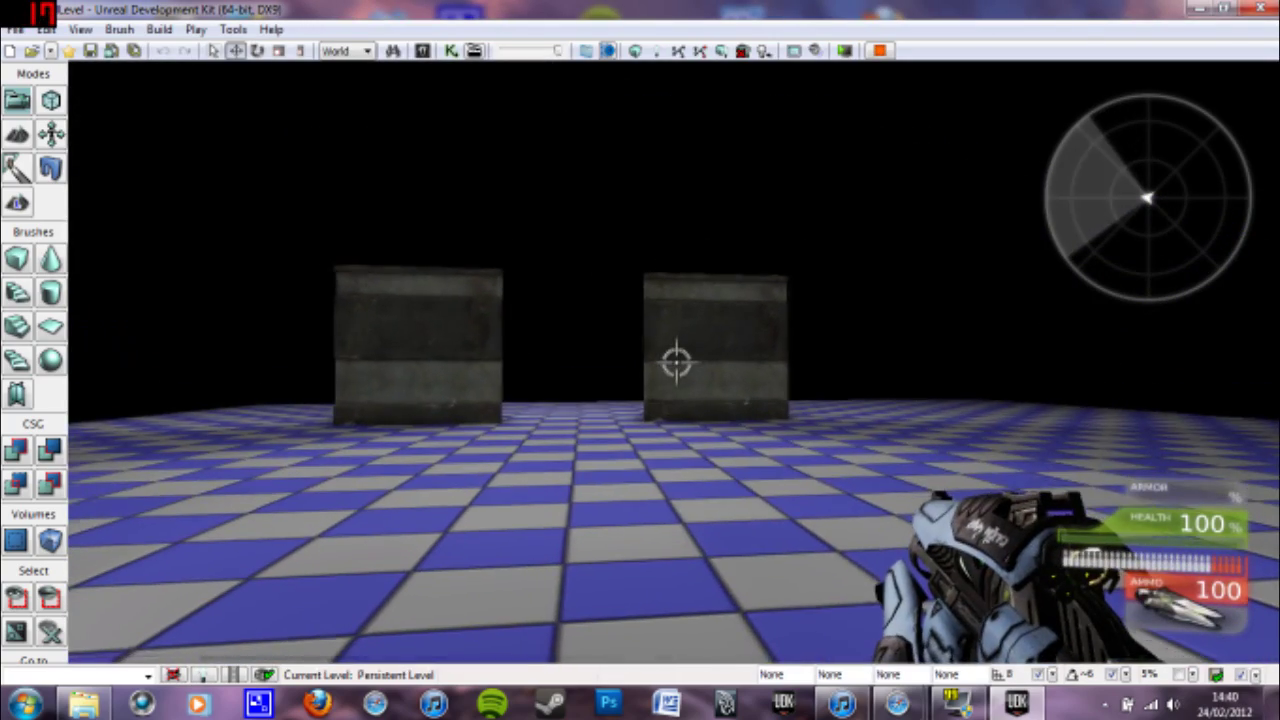
click(676, 362)
click(676, 362)
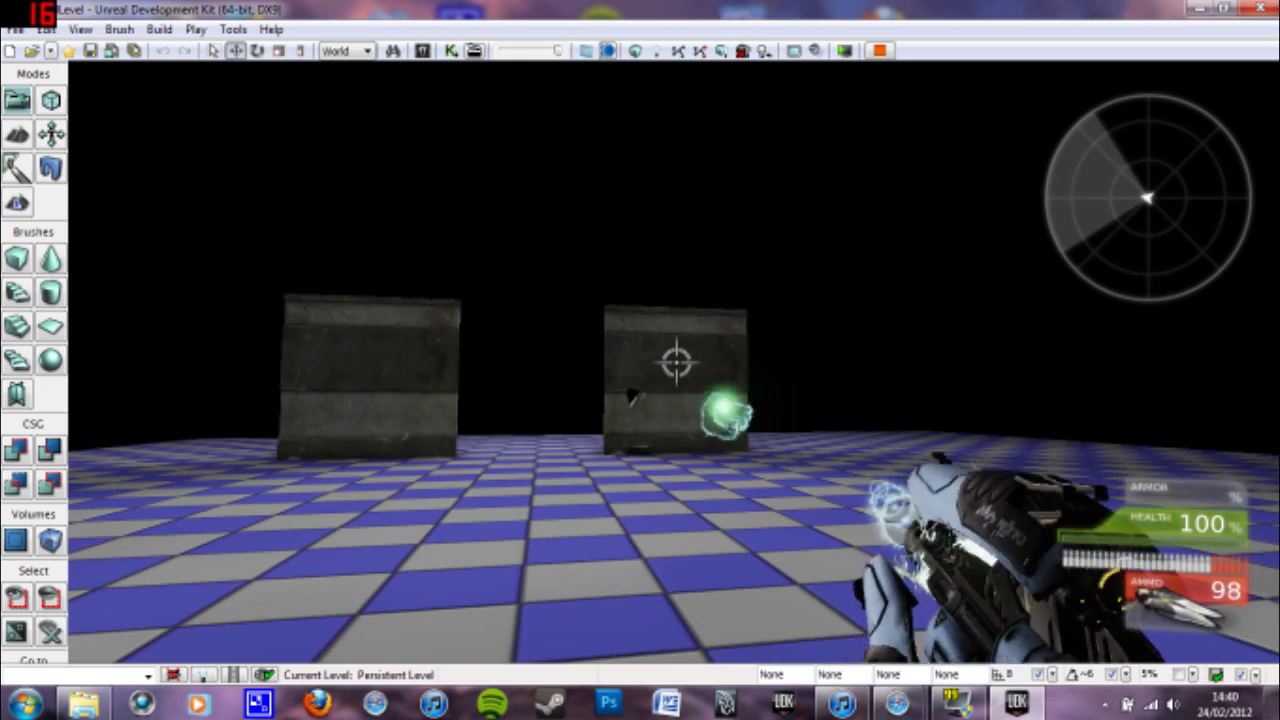
click(676, 362)
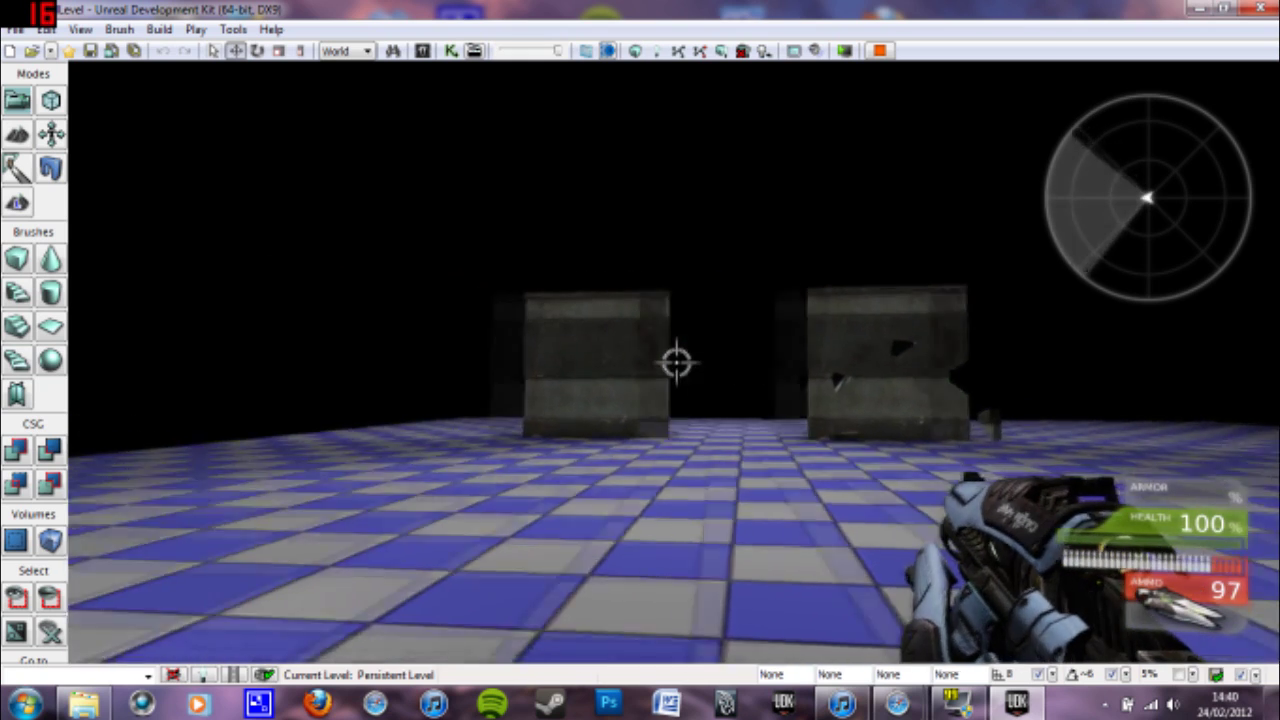
click(676, 362)
click(676, 362)
click(676, 362)
click(676, 362)
click(676, 362)
click(676, 362)
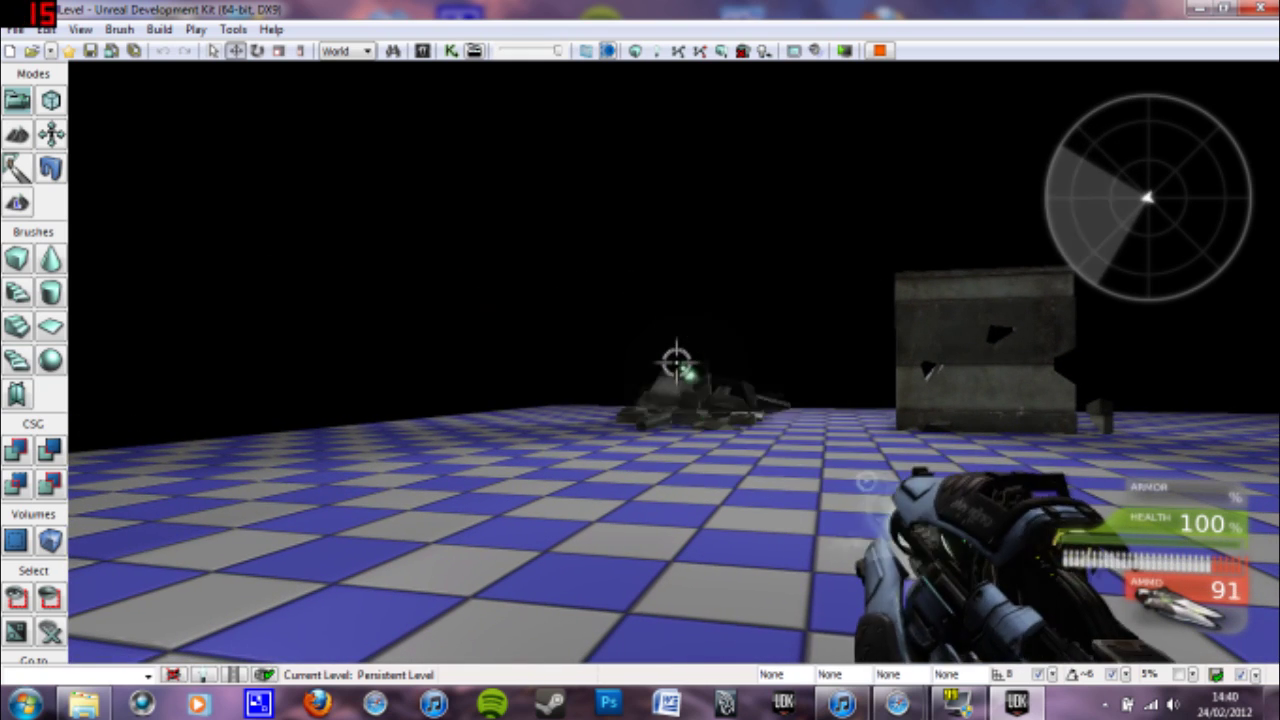
Walk up to the damaged wall still standing and inspect its broken parts, moving back at the end
key(w)
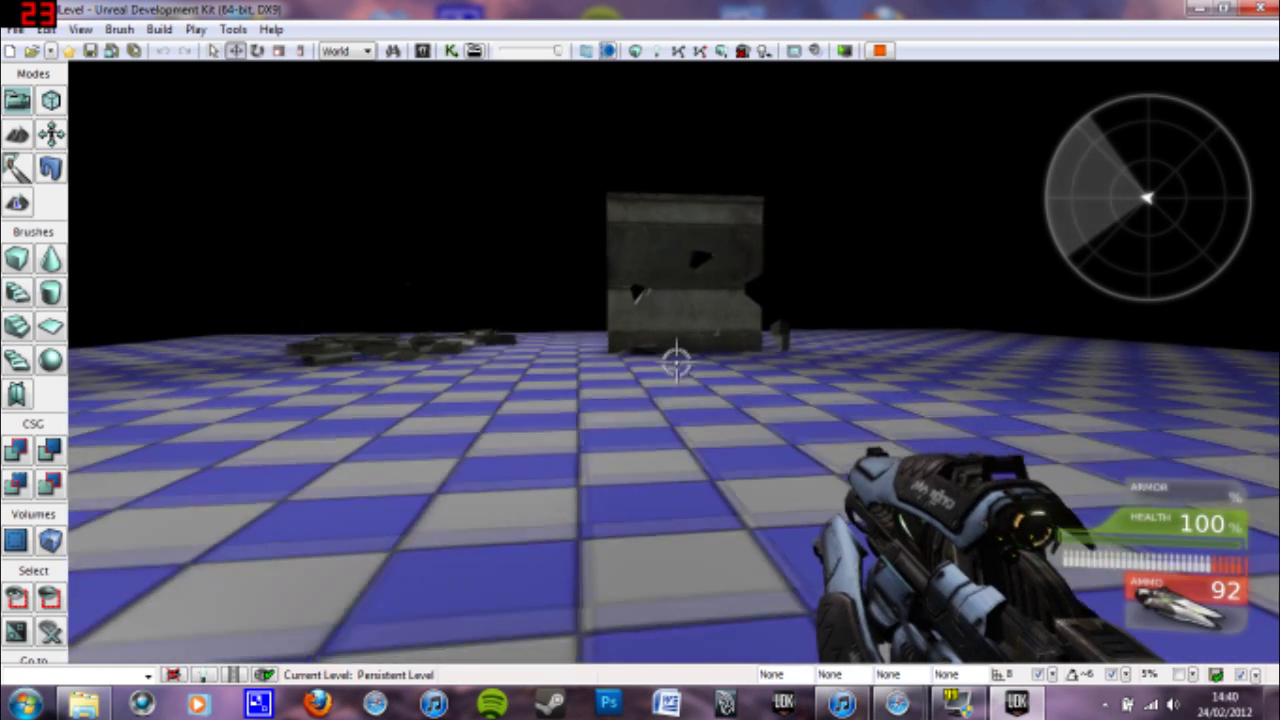
key(w)
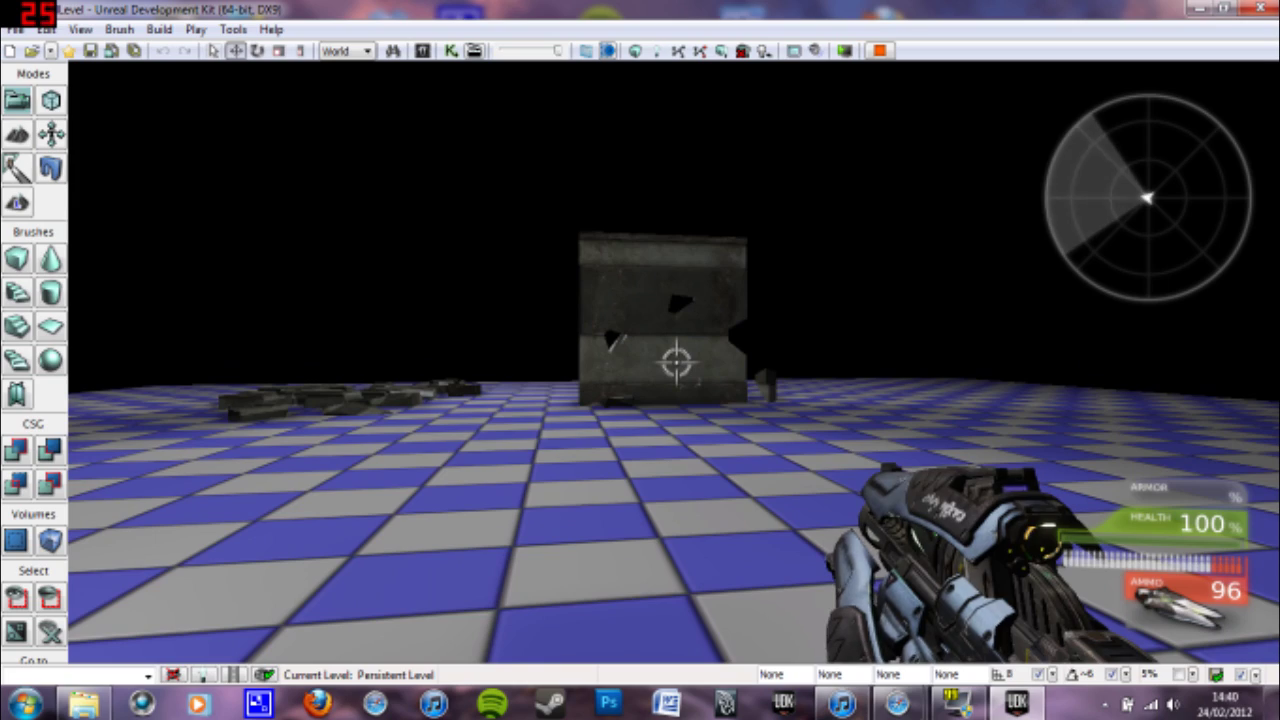
key(w)
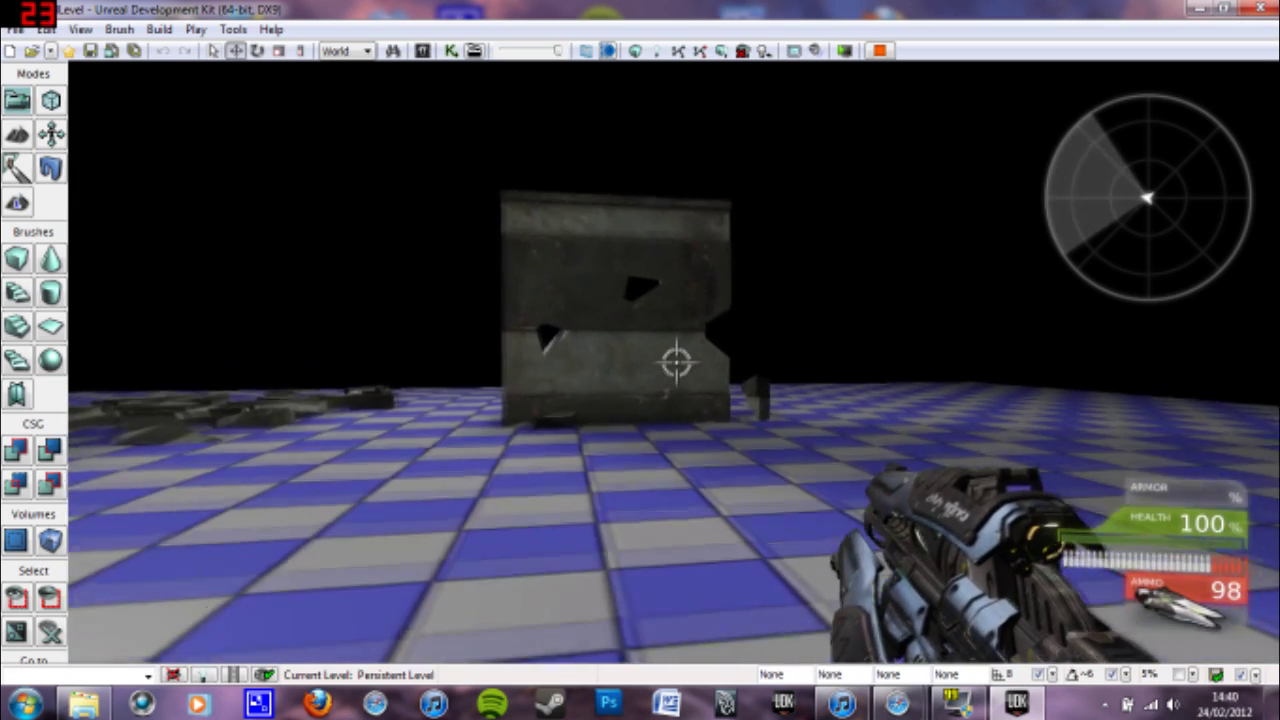
key(s)
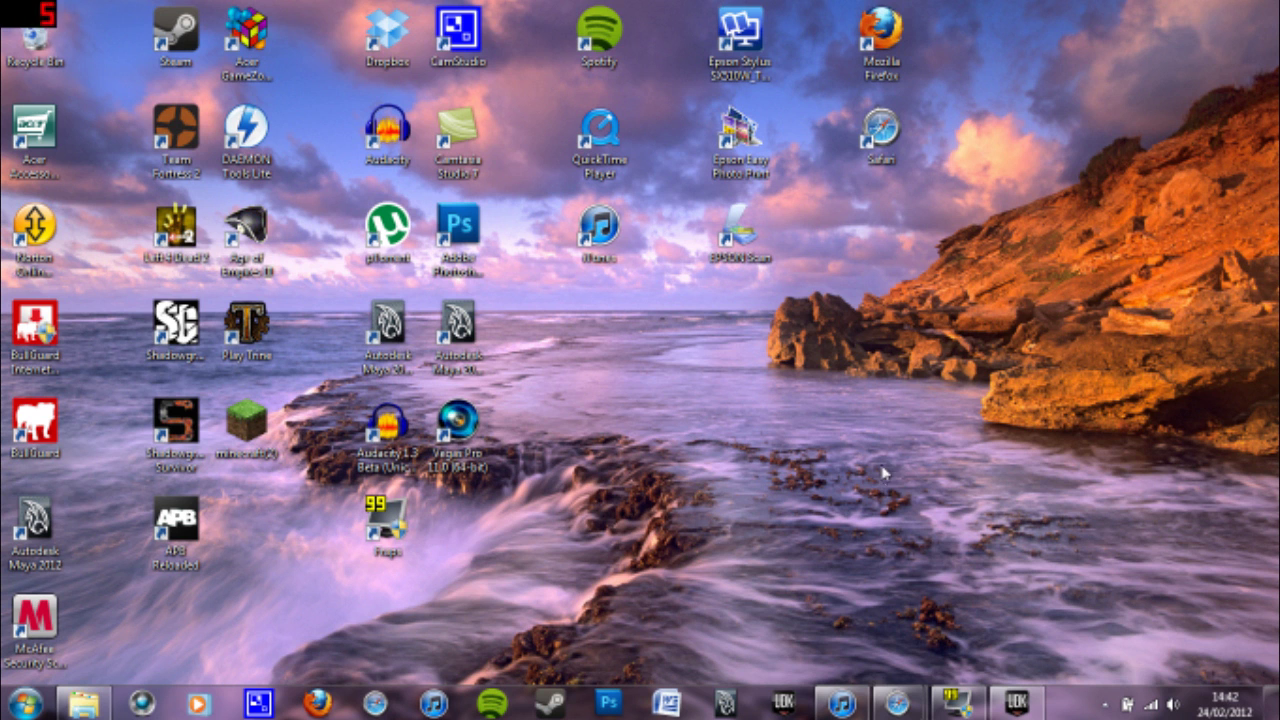
Switch back to the Unreal Development Kit and search all assets in the Content Browser for "wall", limited to static meshes
click(1020, 706)
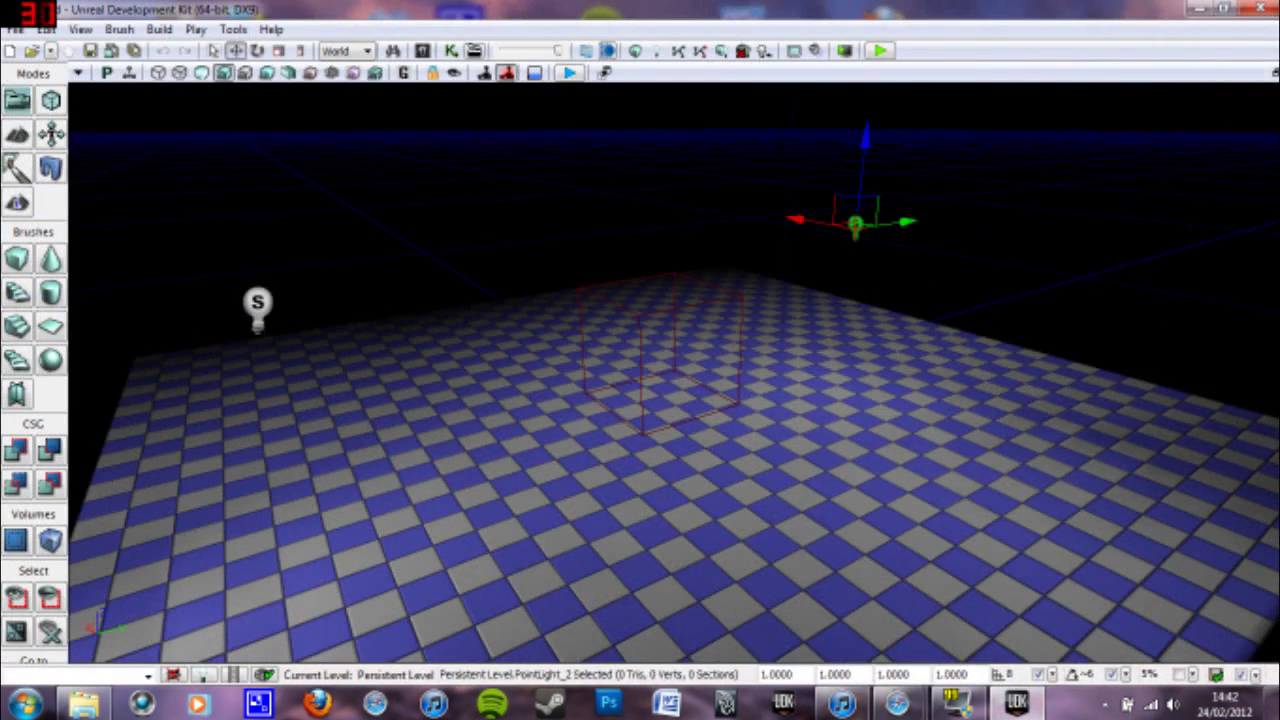
mouse_move(640, 370)
mouse_down()
mouse_move(640, 345)
mouse_move(622, 380)
mouse_up()
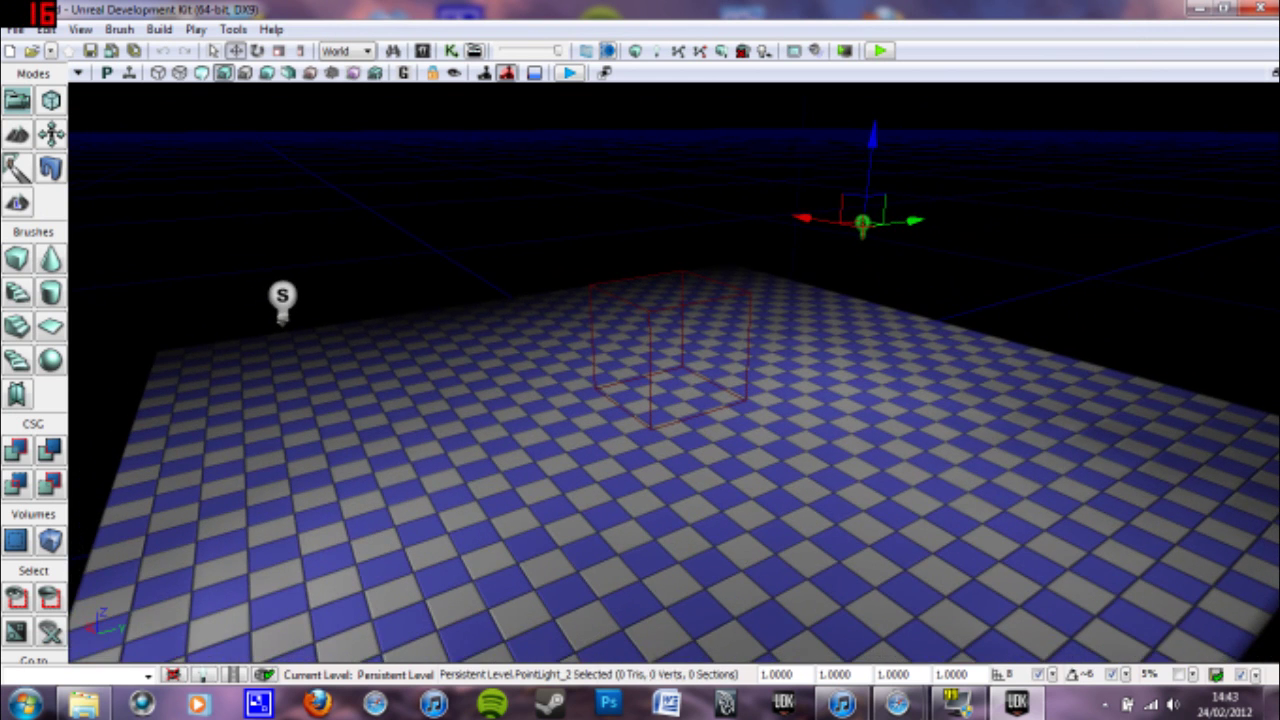
right_drag(622, 380, 626, 345)
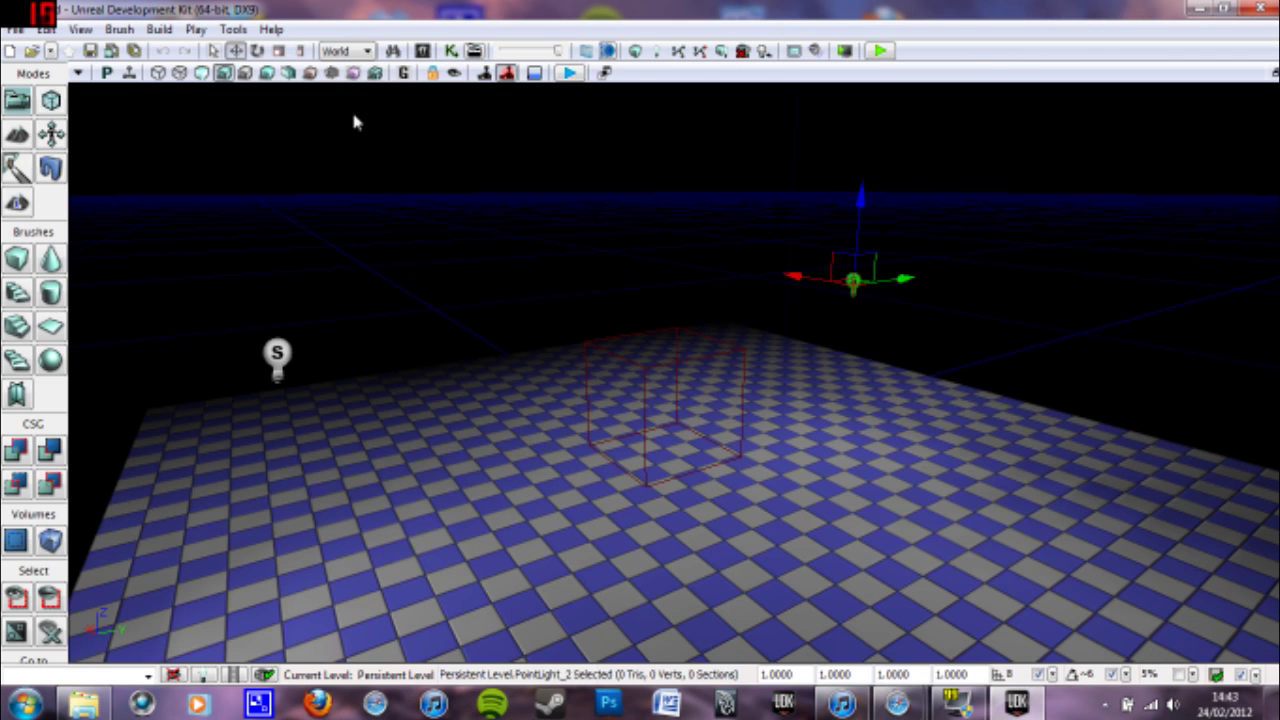
click(422, 50)
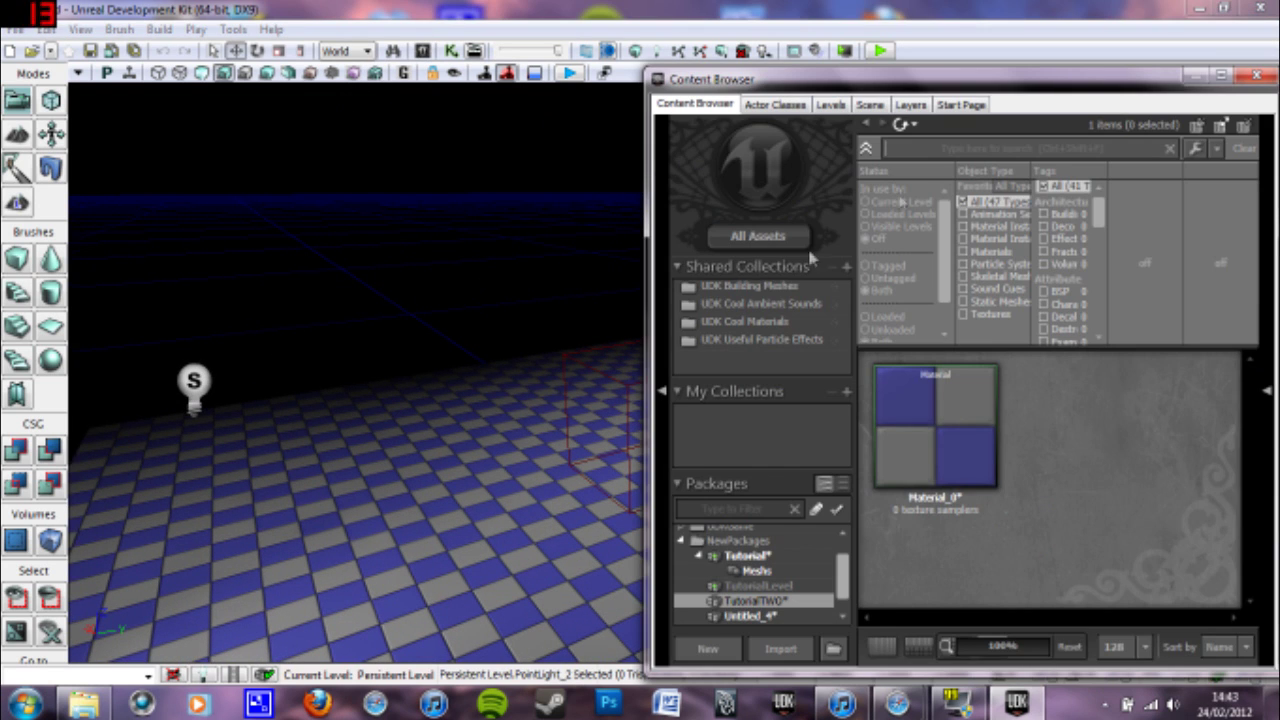
click(758, 237)
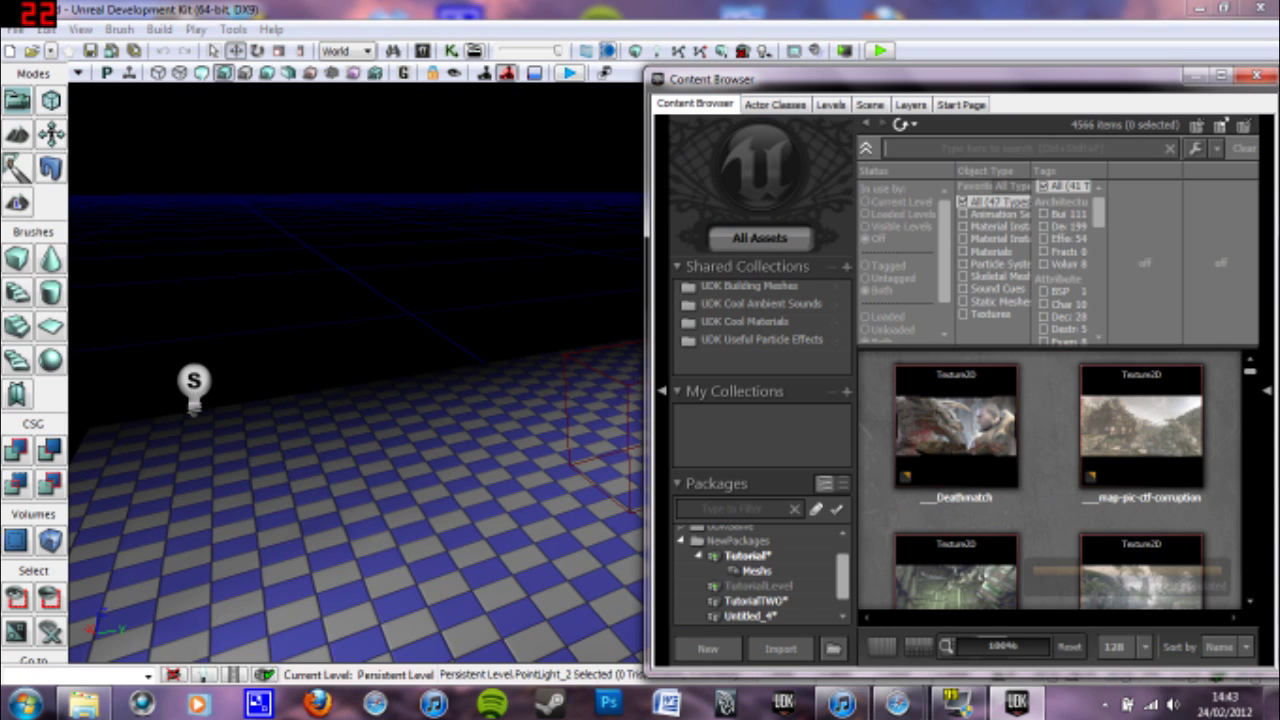
text(wall)
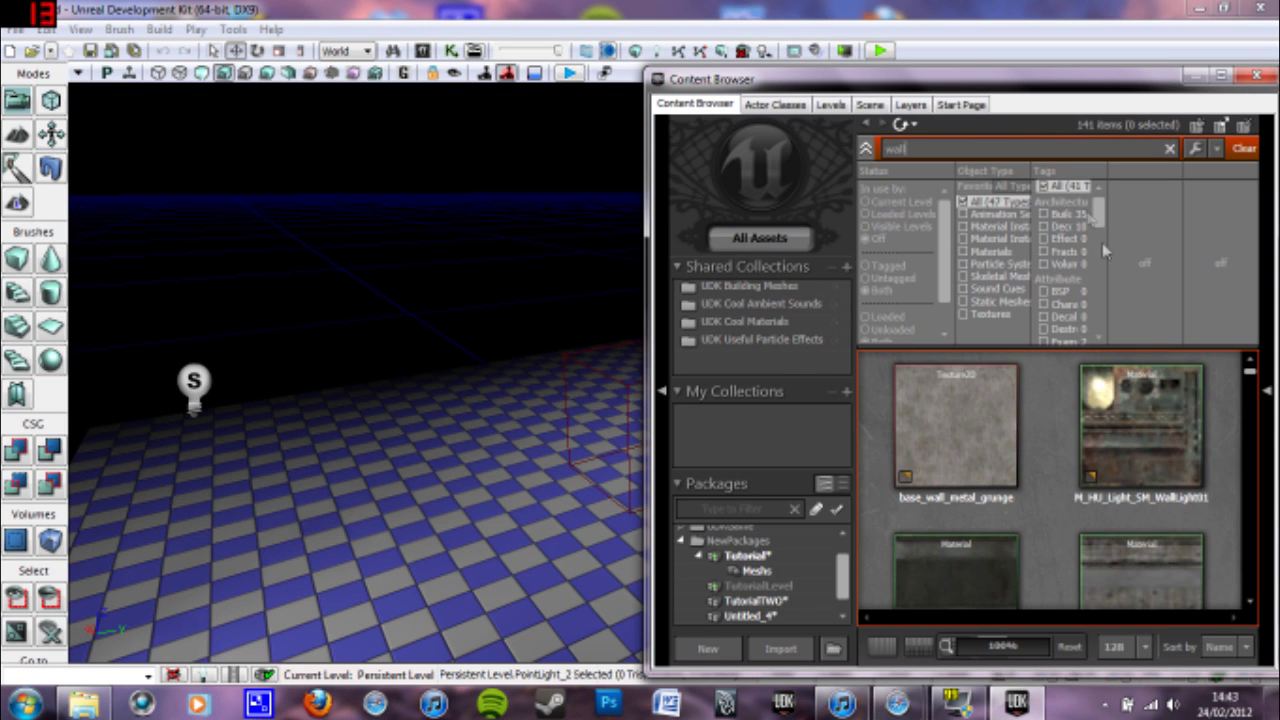
click(964, 302)
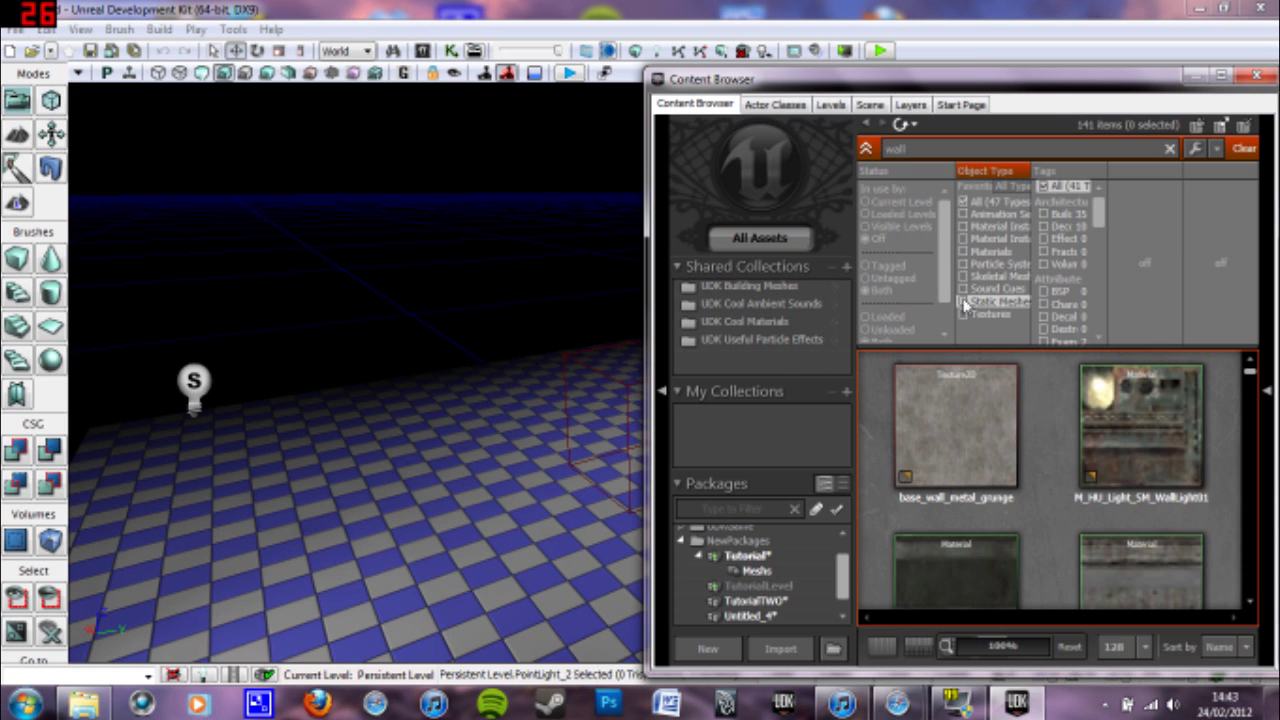
scroll(1062, 450, down, 1)
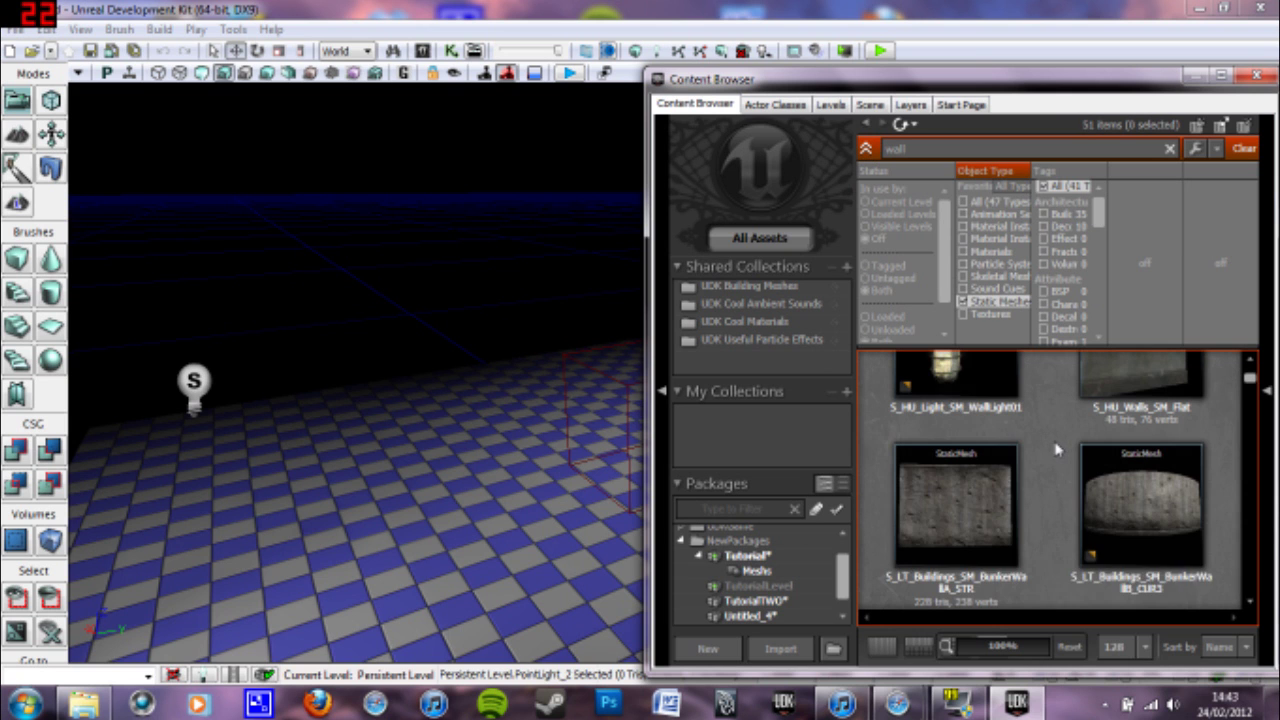
Open the S_LT_Buildings_SM_BunkerWallA_STR mesh in the Static Mesh Editor and inspect the wall from different angles
click(967, 513)
double_click(955, 505)
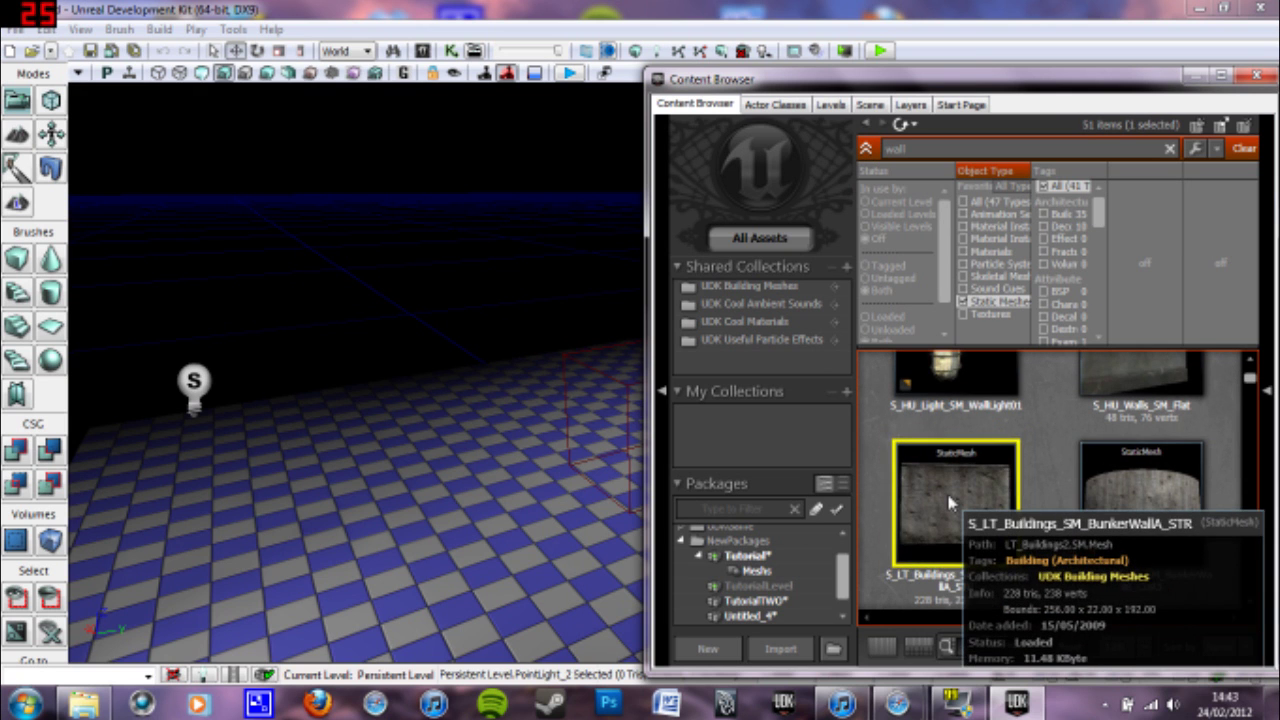
drag(236, 344, 282, 344)
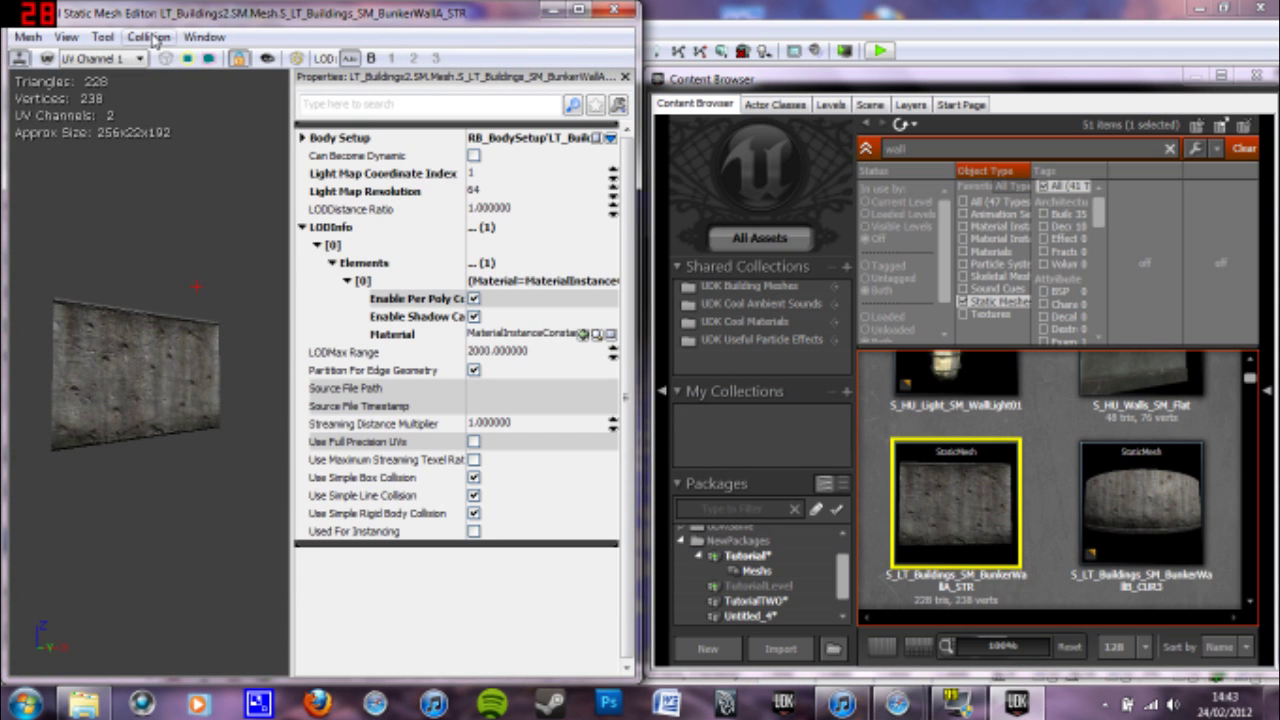
click(209, 59)
drag(169, 252, 157, 296)
click(209, 60)
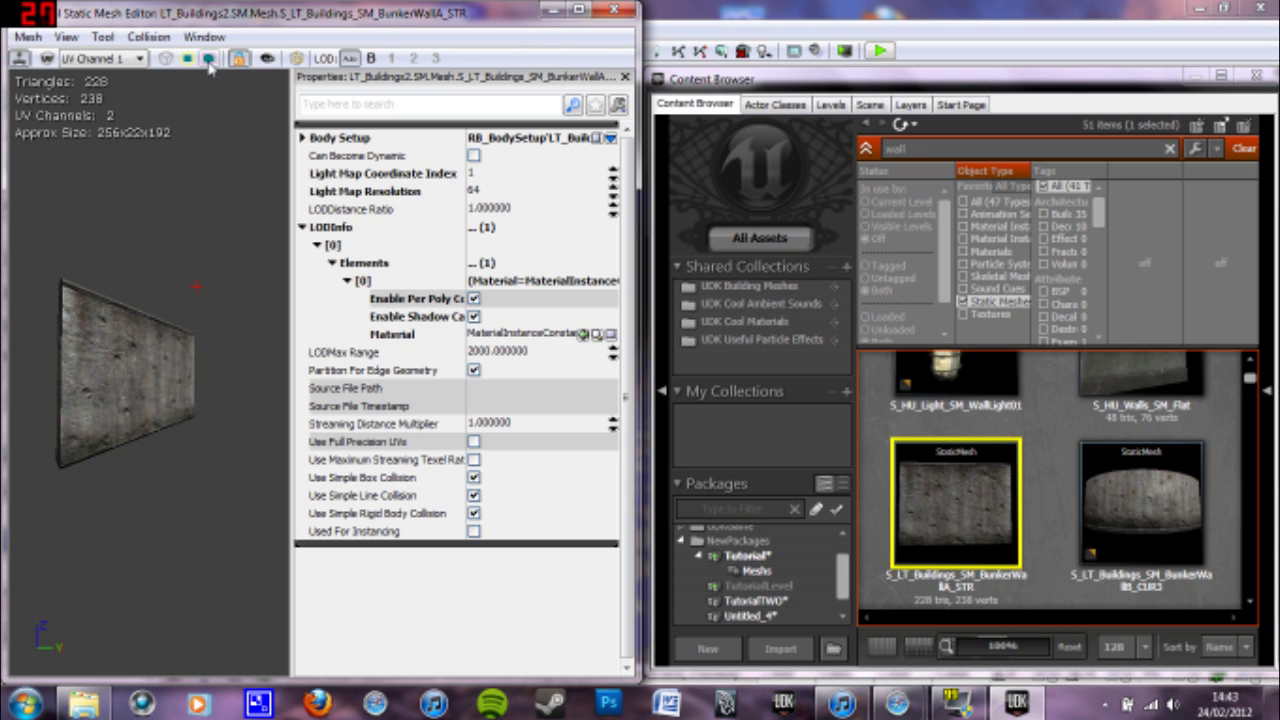
Open the Fracture Tool for the bunker wall, set the number of chunks to 60 and generate the chunk layout
click(103, 36)
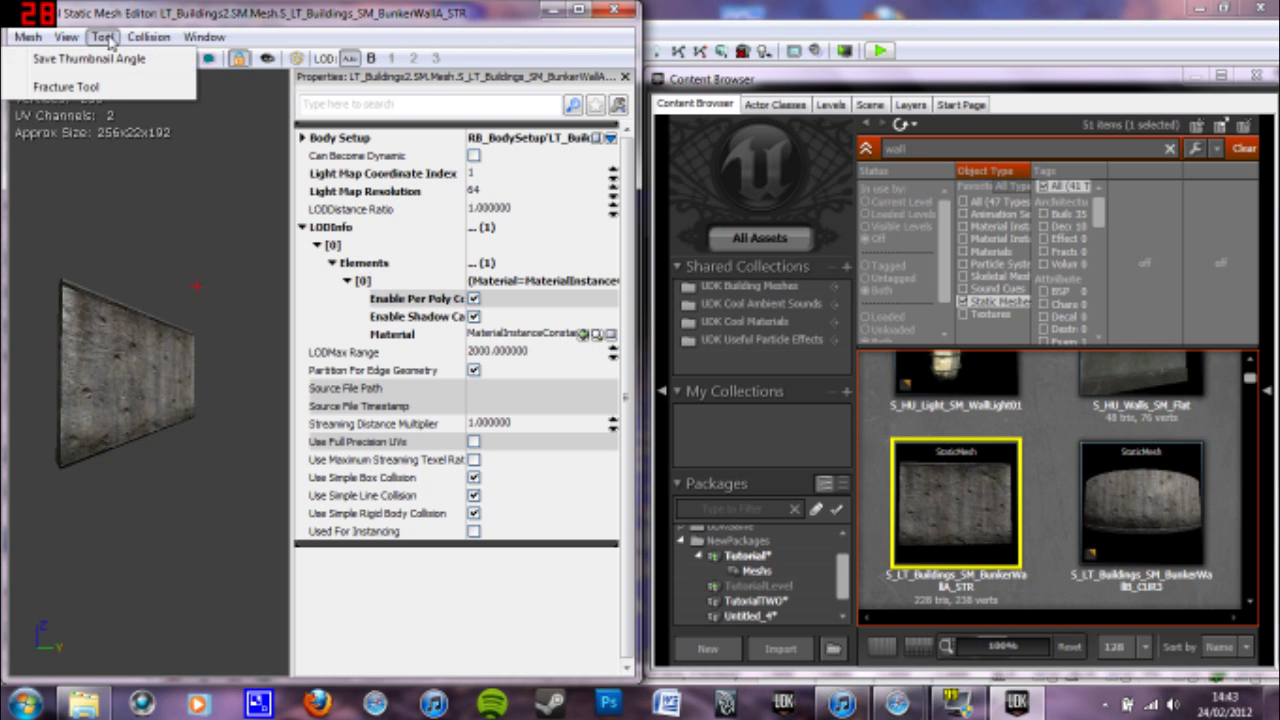
click(66, 87)
drag(520, 80, 652, 86)
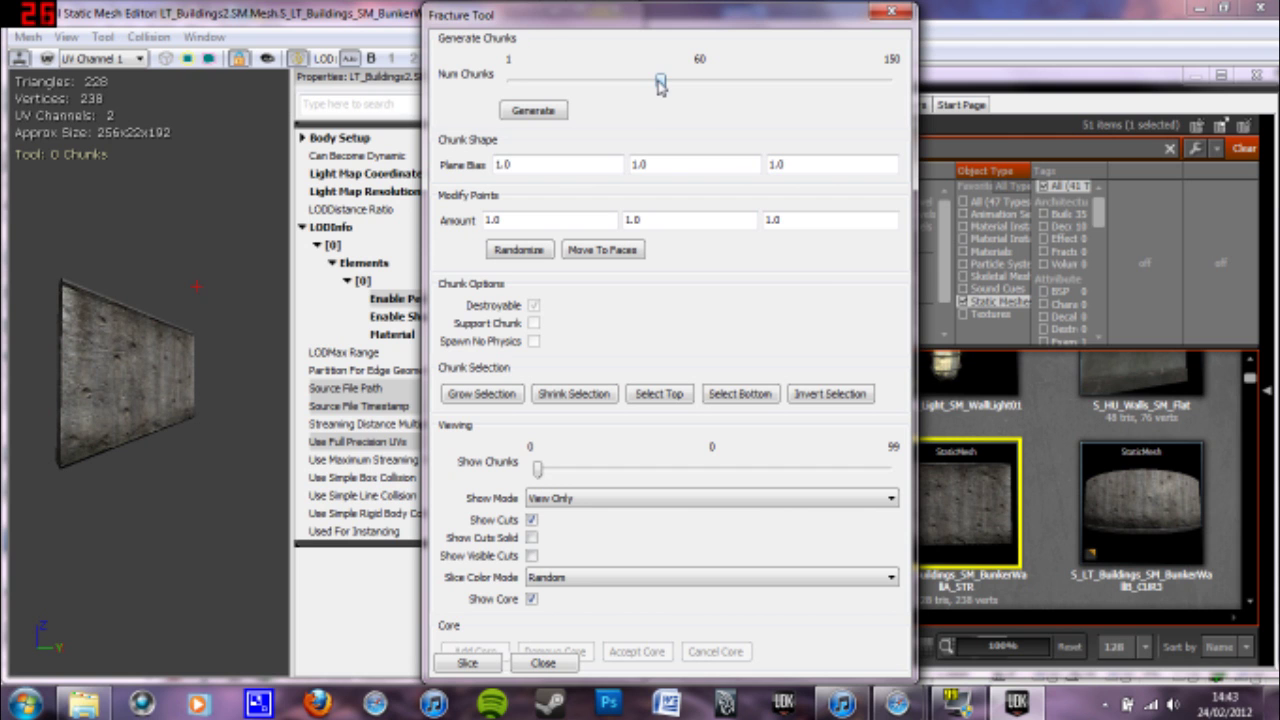
click(530, 112)
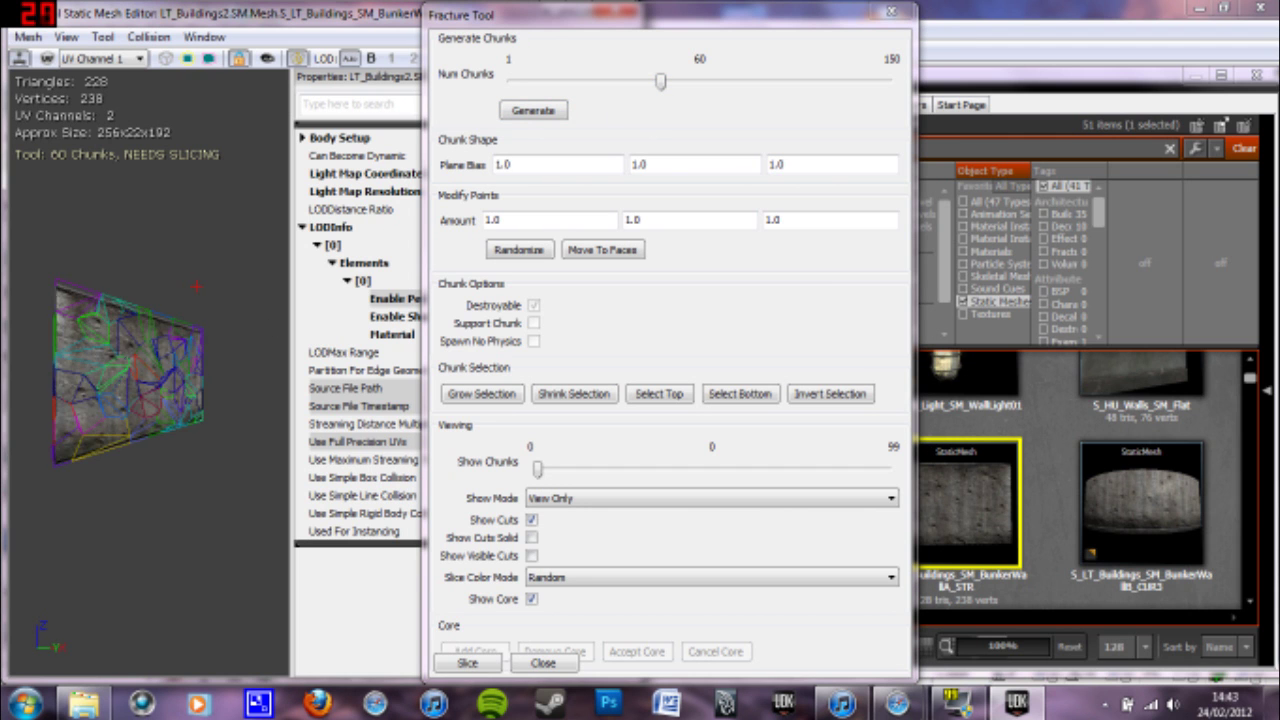
click(553, 114)
click(553, 114)
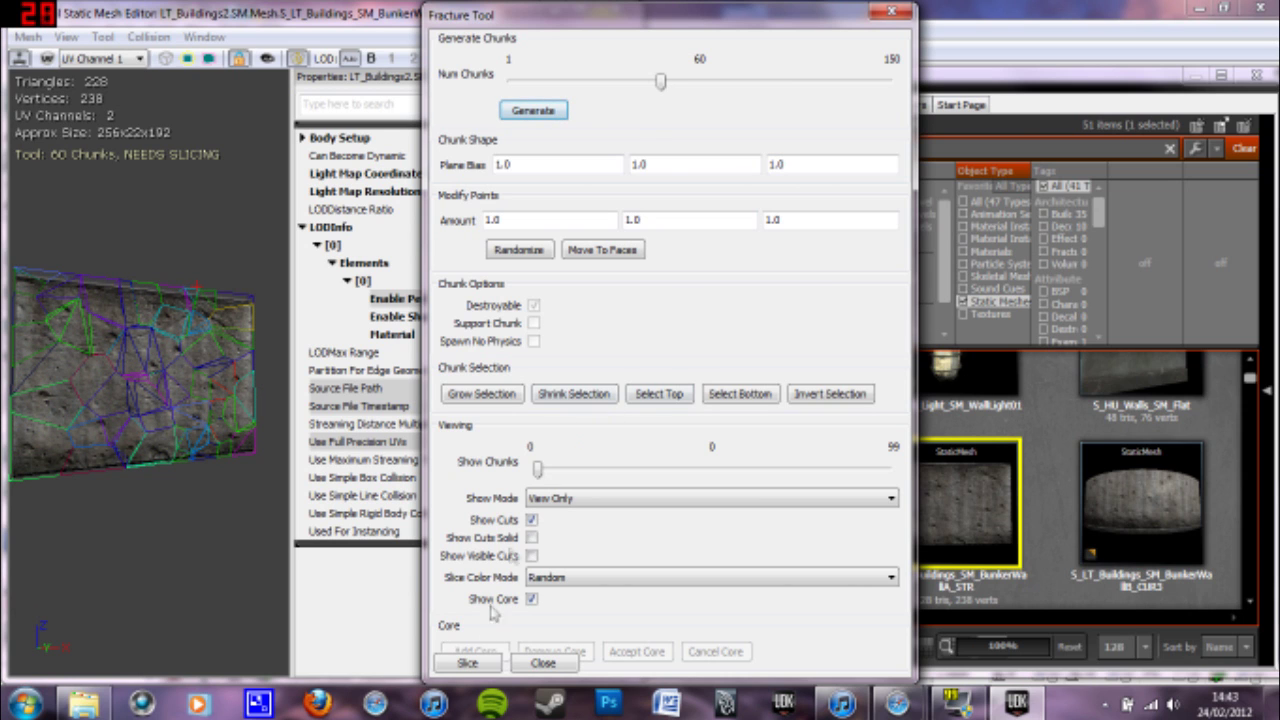
Slice the wall into a fractured mesh saved in package TutorialTWO, grouping Meshs, with the name BLAHSSS
click(467, 664)
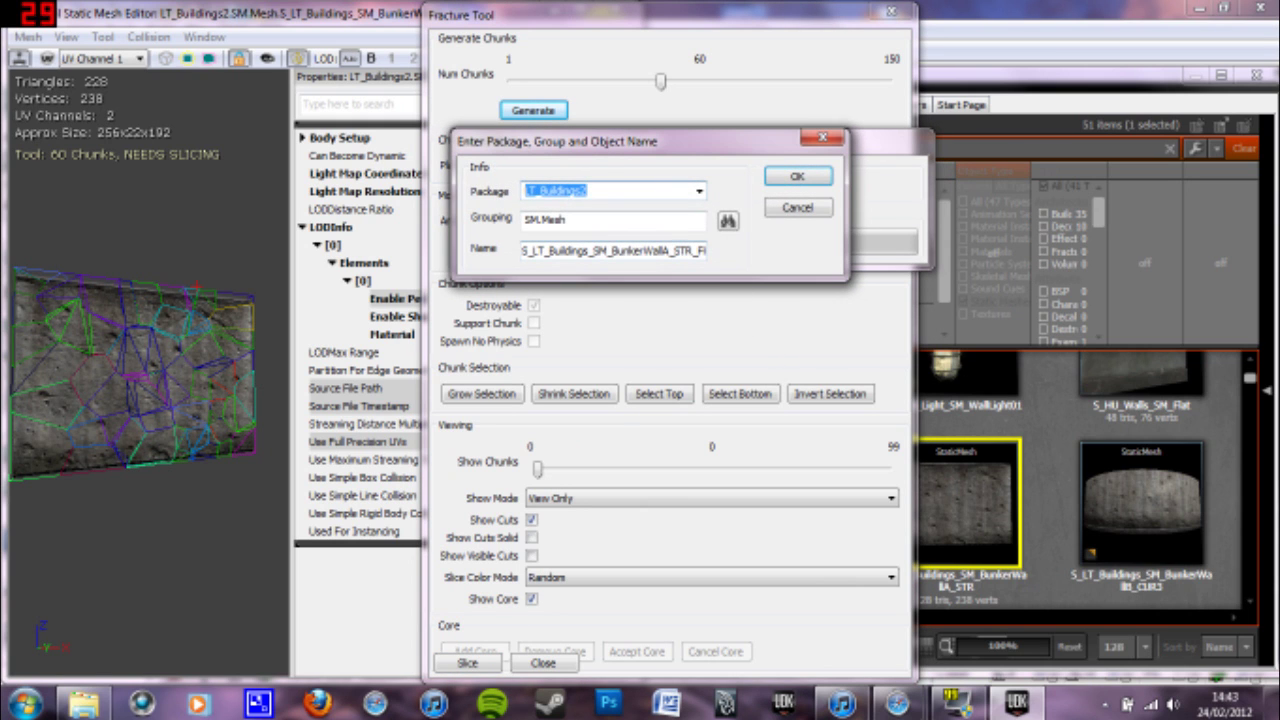
text(TutorialTWO)
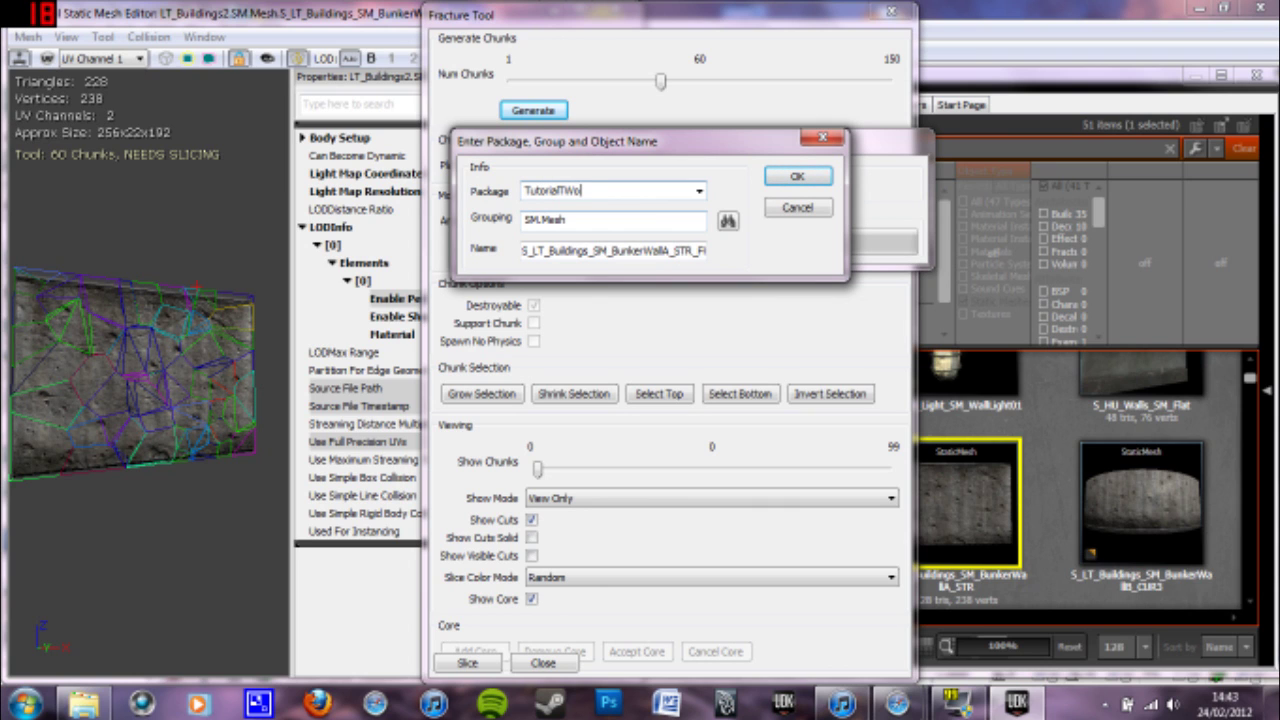
key(Tab)
text(Mes)
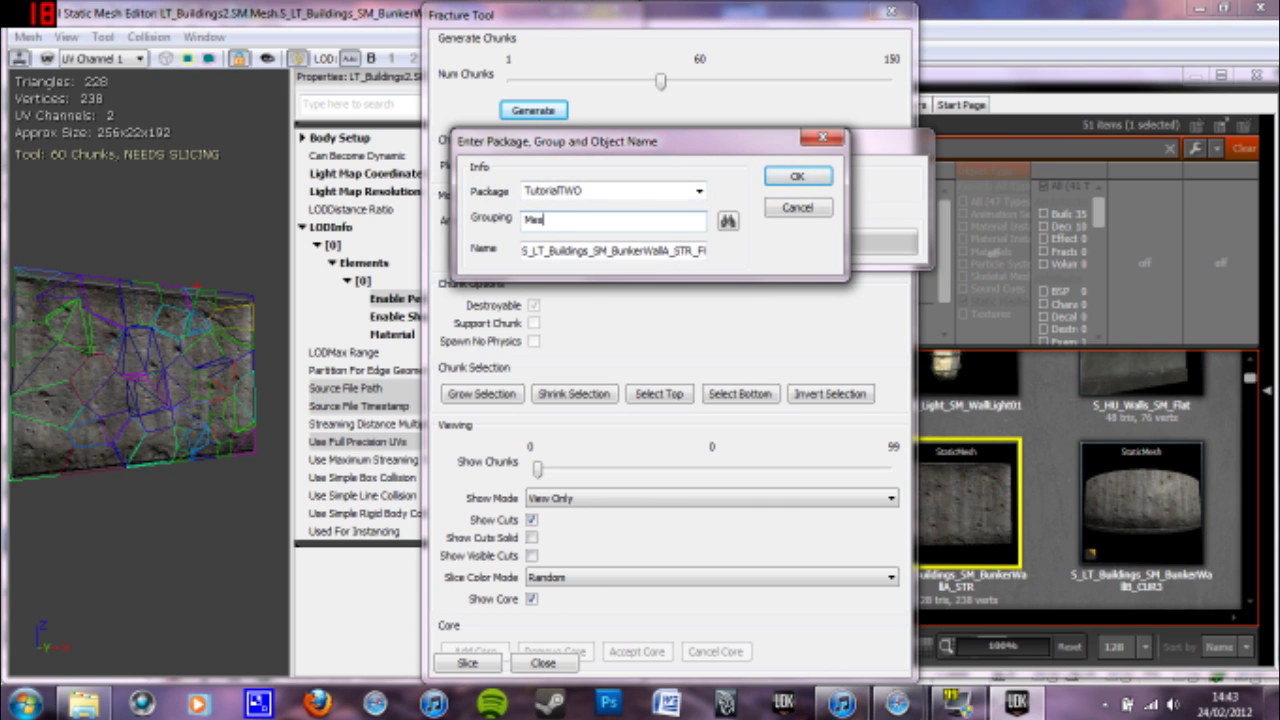
key(Tab)
text(B)
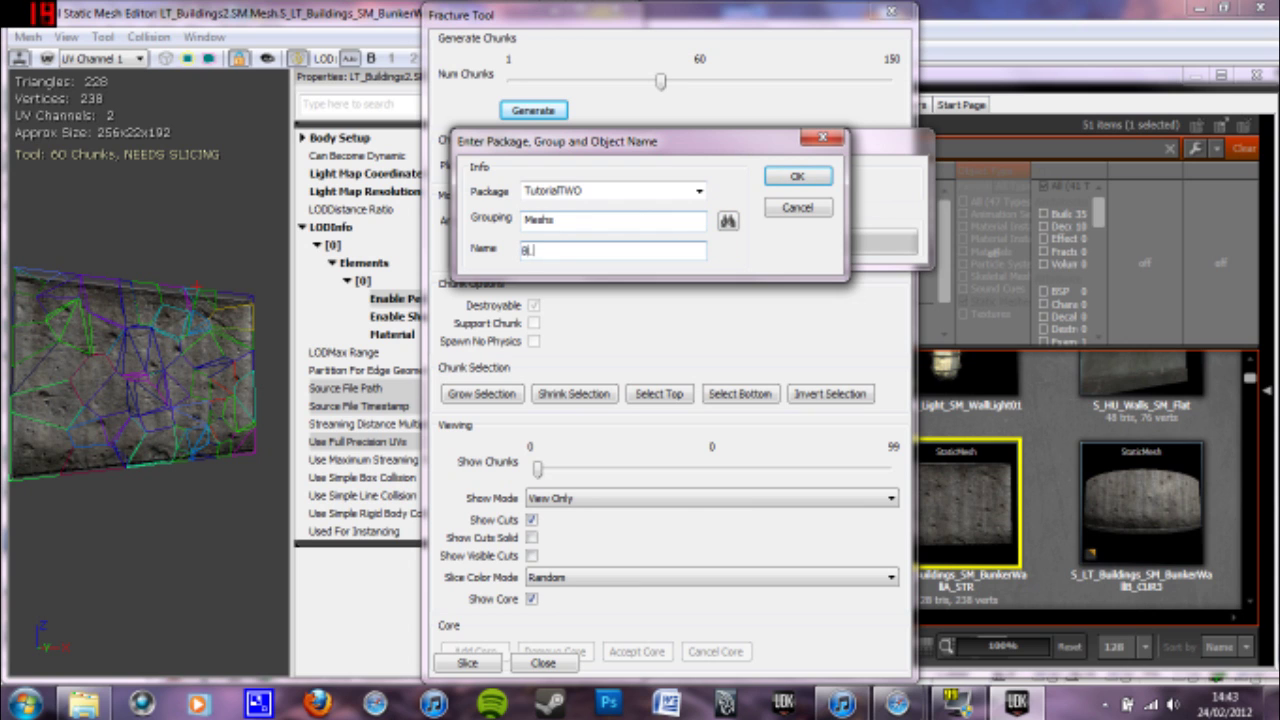
key(Return)
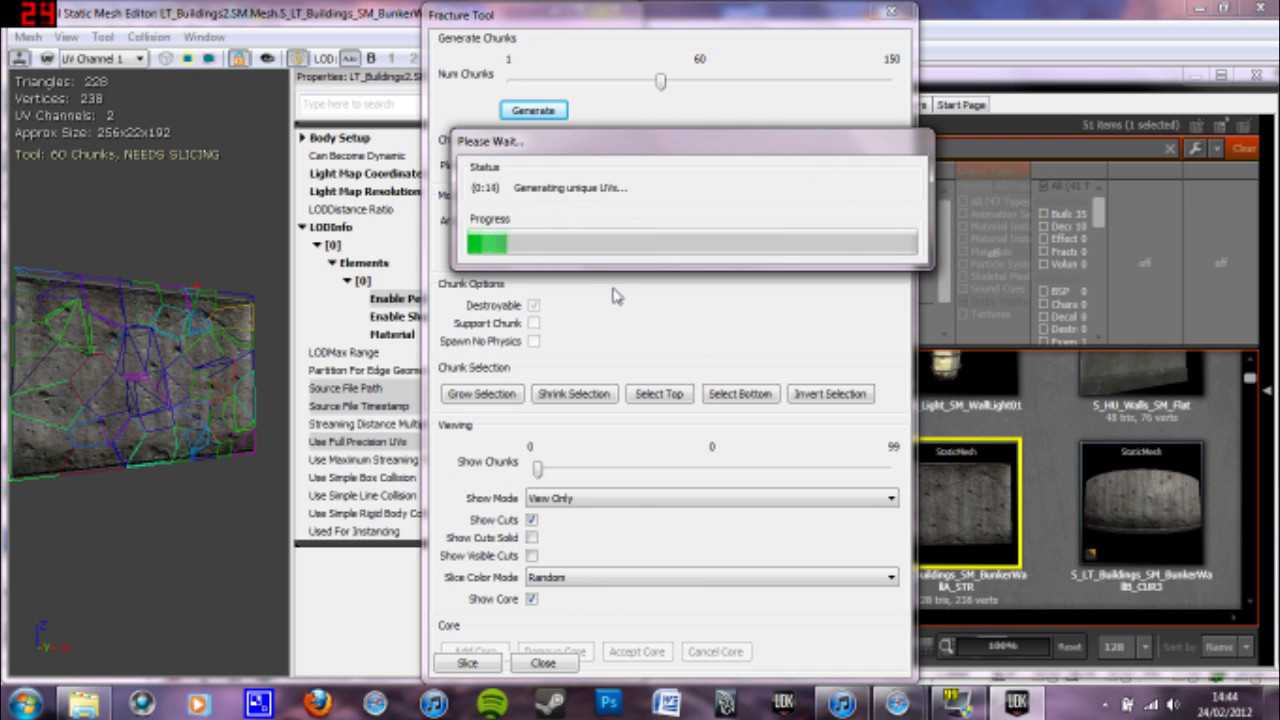
Close the Fracture Tool and enable Can Become Dynamic and Composite Chunks Explode On Impact for the fractured mesh
click(892, 14)
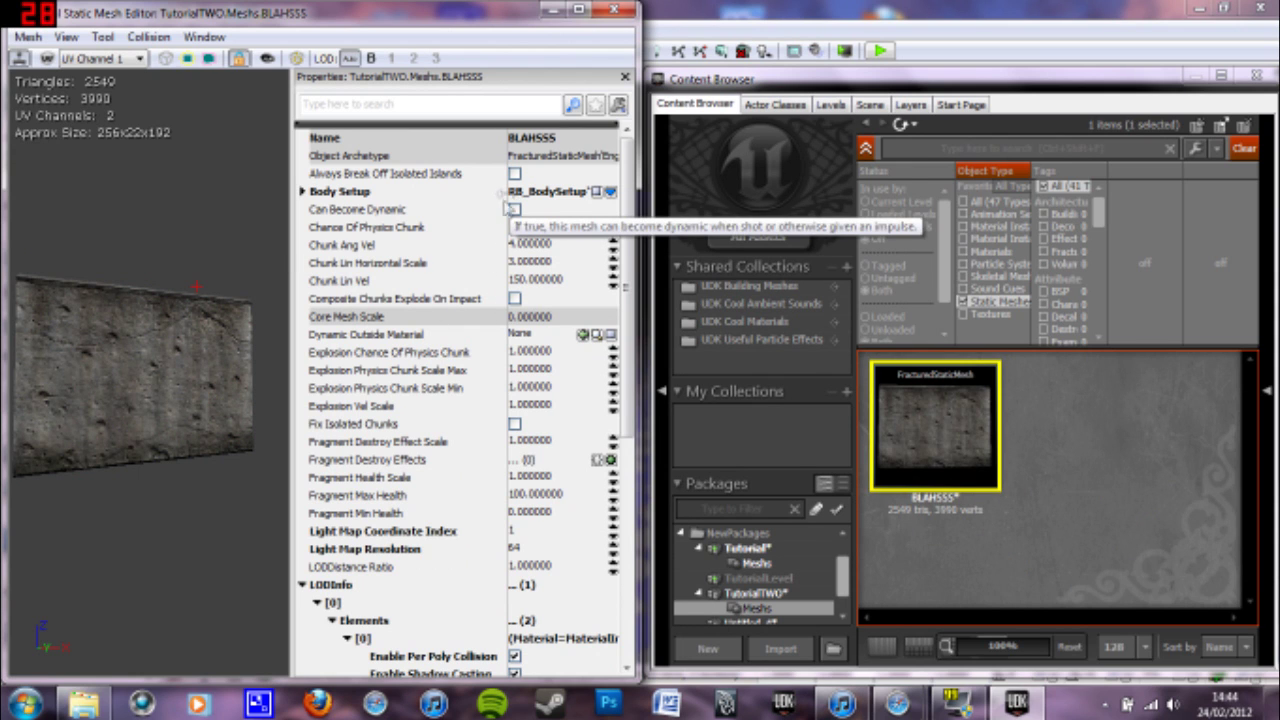
click(514, 210)
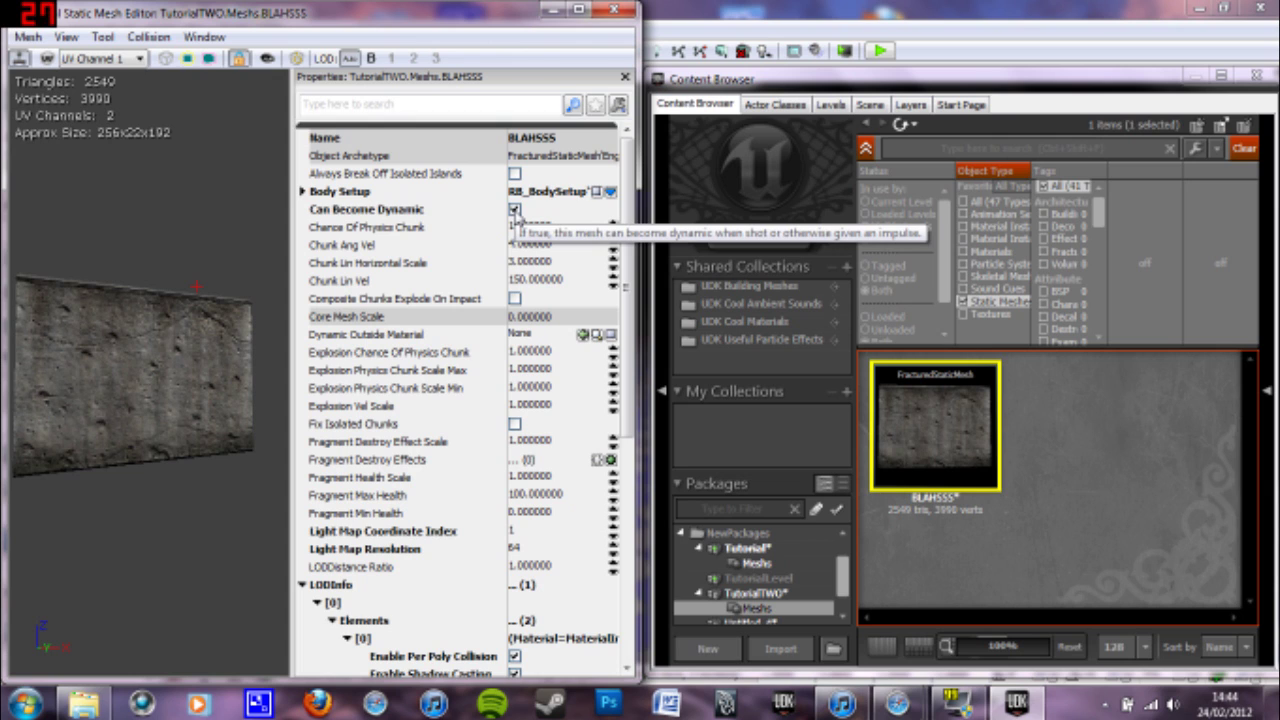
click(514, 299)
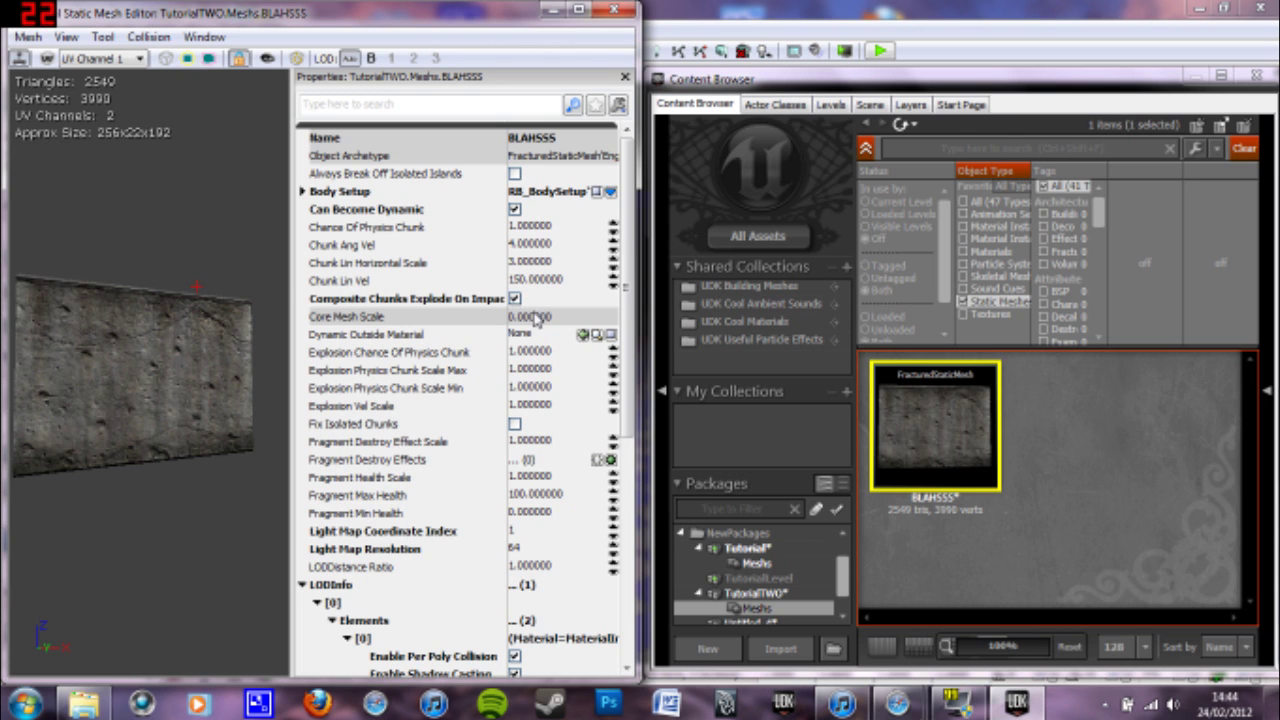
scroll(560, 340, down, 3)
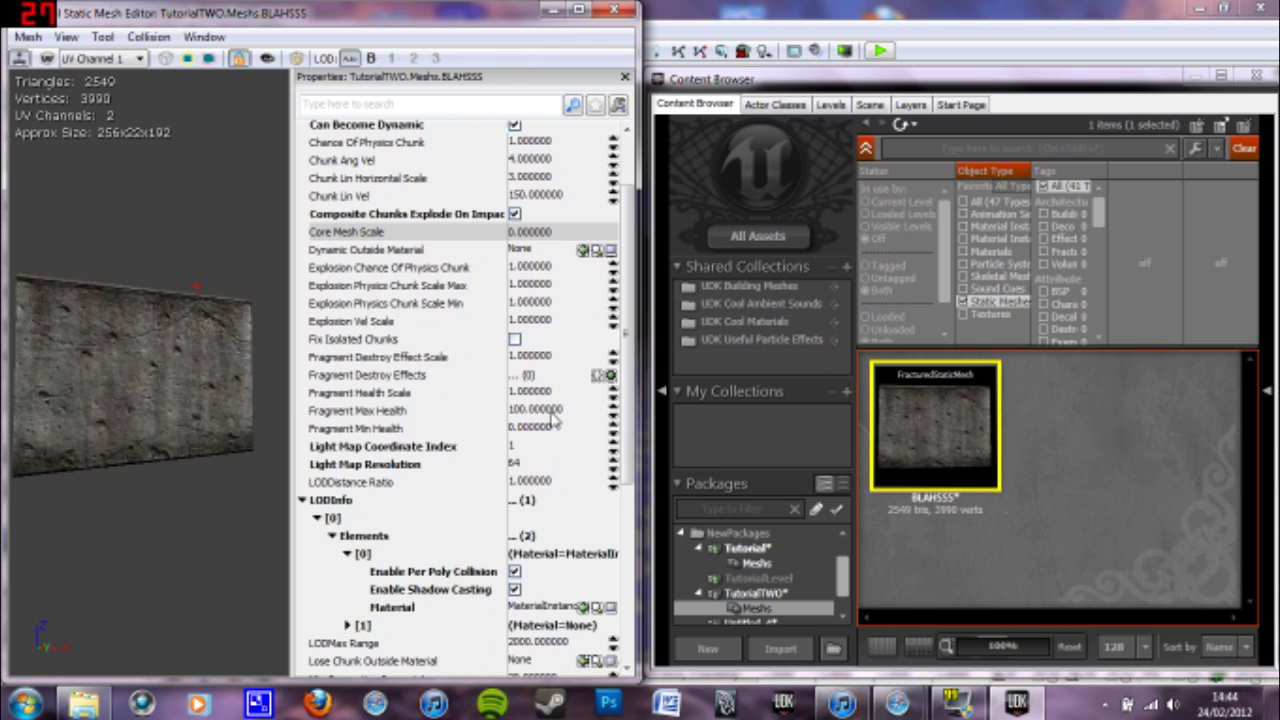
Set the fractured mesh's Fragment Max Health to 15 and Fragment Min Health to 10
click(550, 409)
text(15)
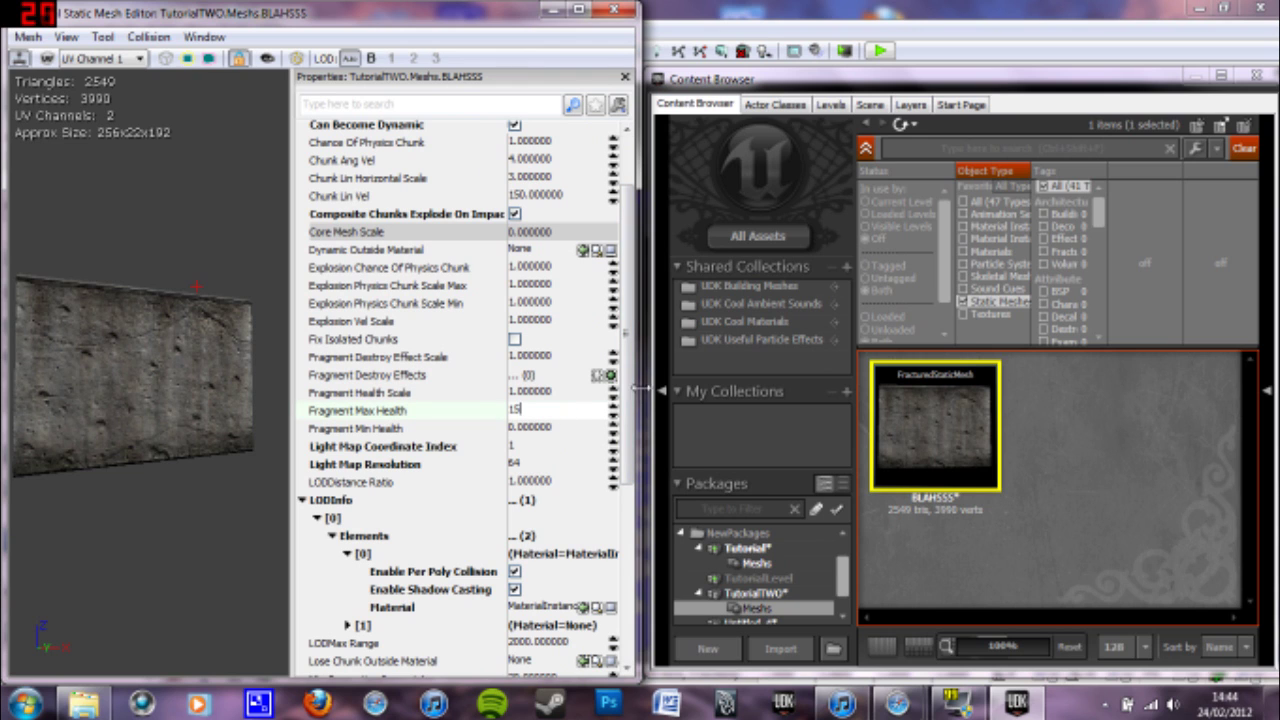
click(565, 431)
text(10)
key(Return)
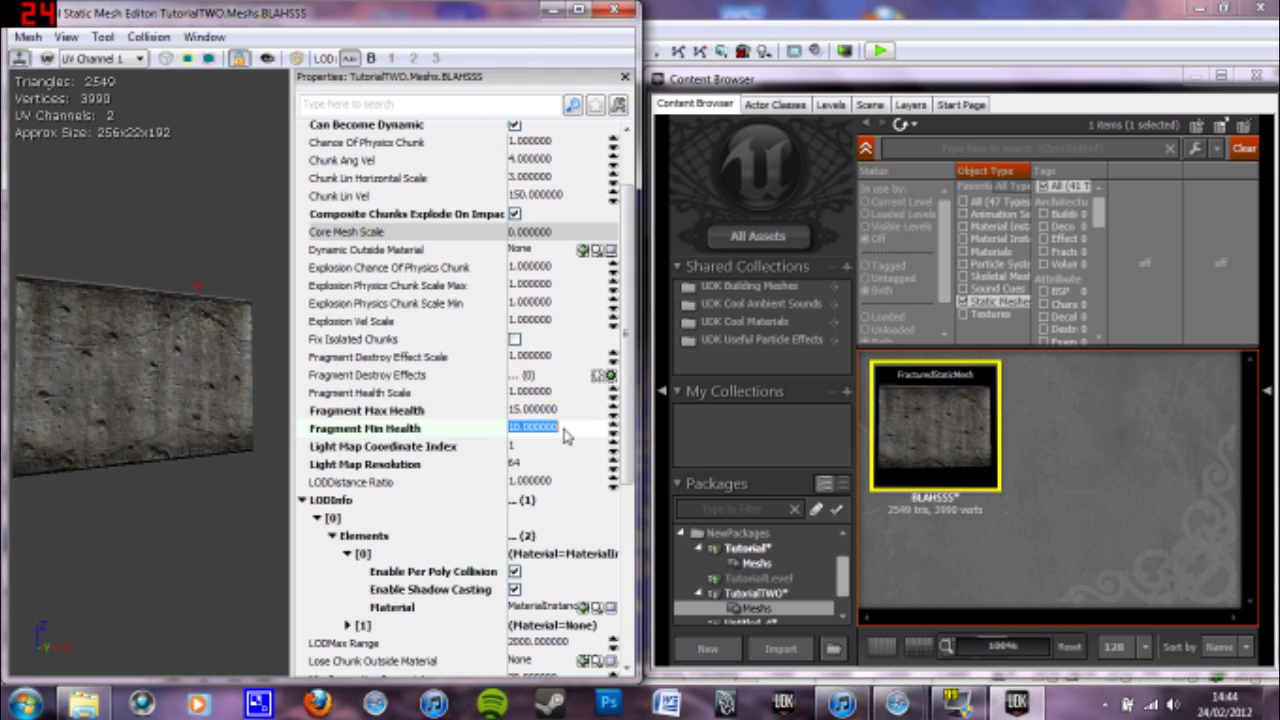
Copy the bunker wall material from LOD element [0] and assign it to element [1] of the fractured mesh
click(349, 625)
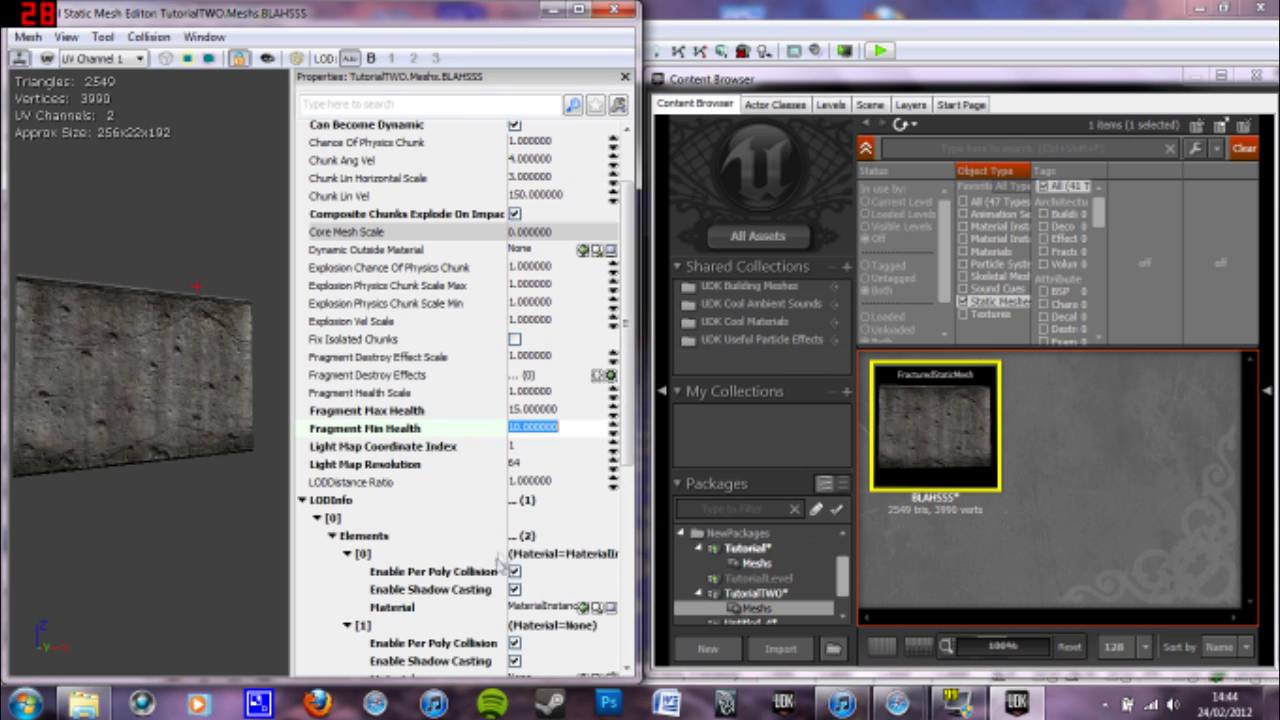
click(557, 607)
key(ctrl+v)
key(Return)
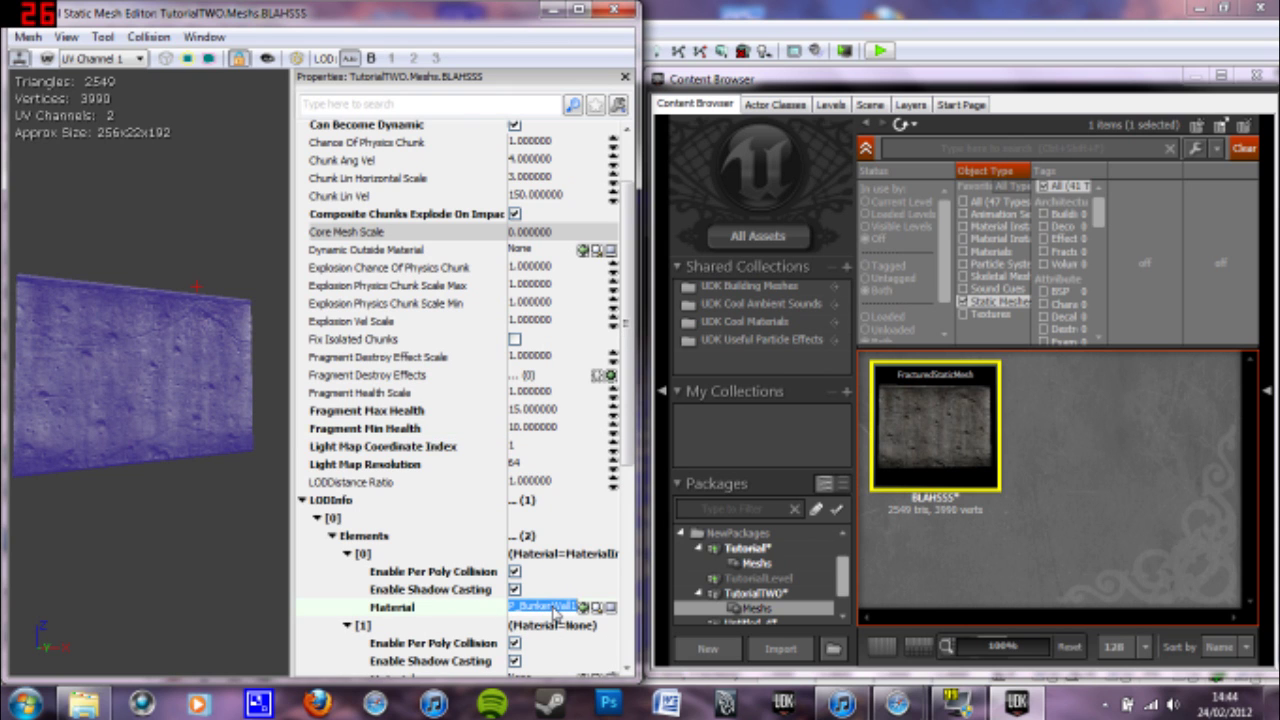
scroll(552, 580, down, 4)
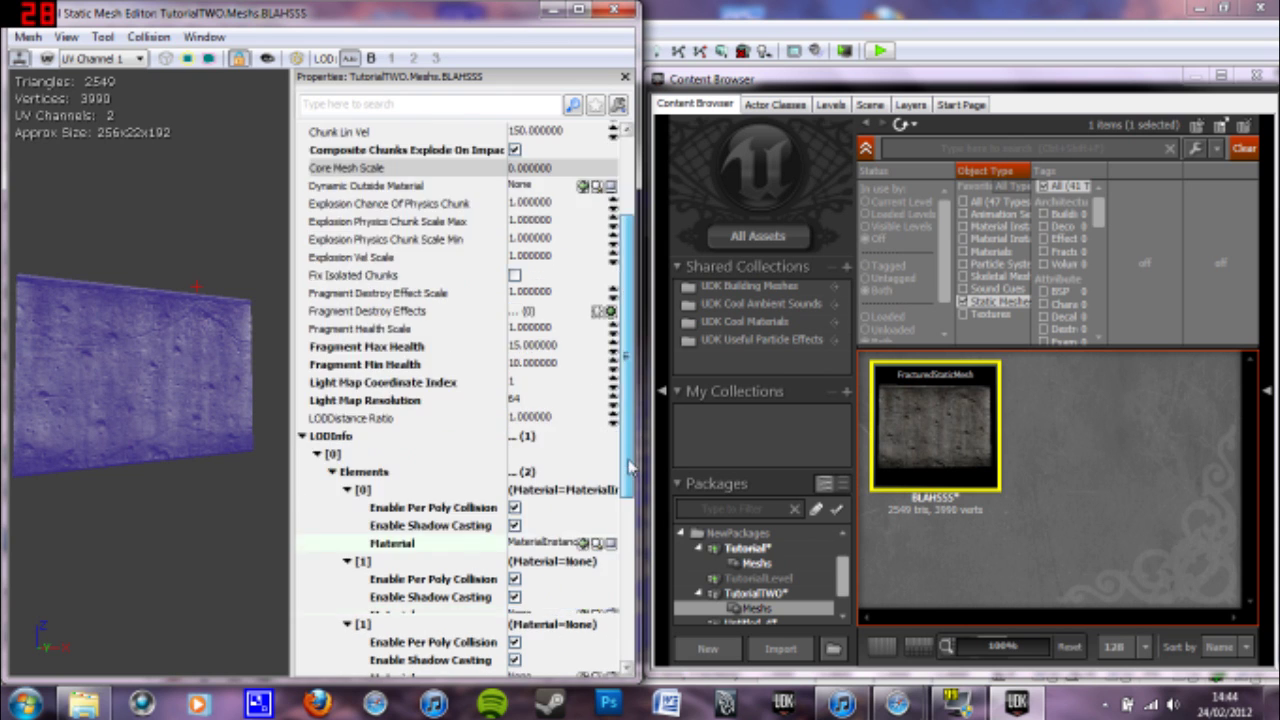
click(535, 572)
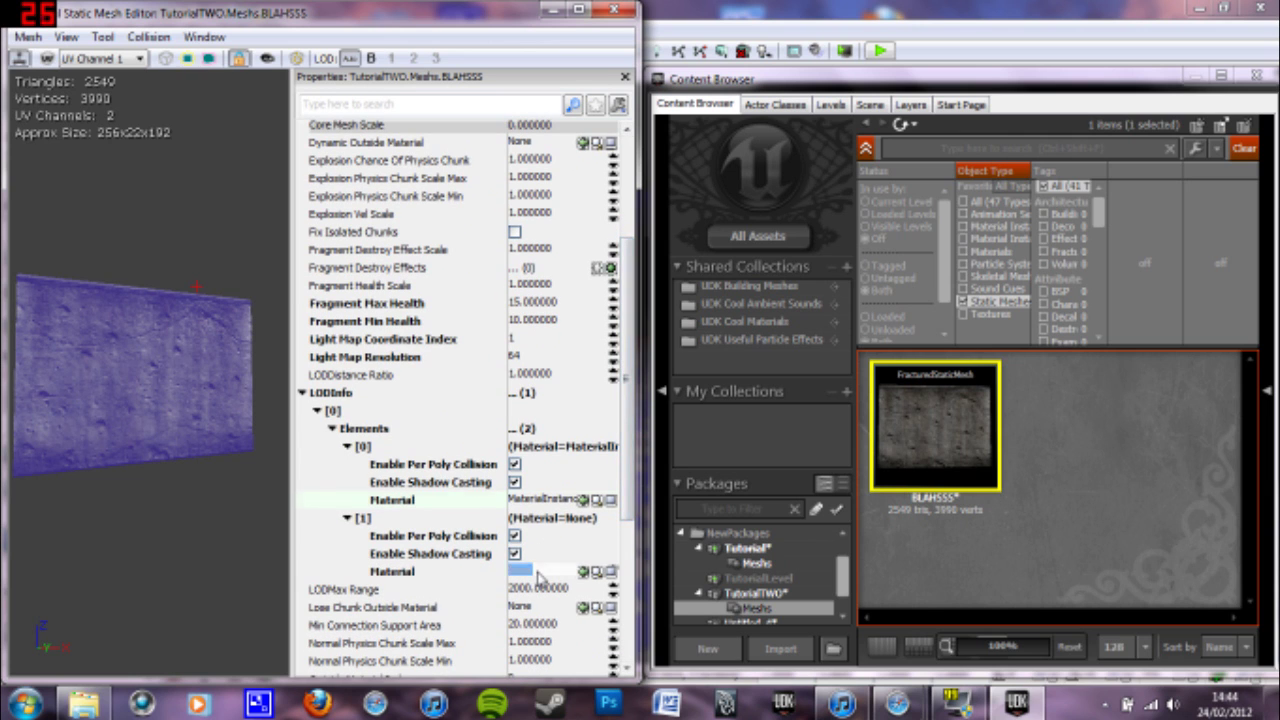
key(ctrl+v)
key(Return)
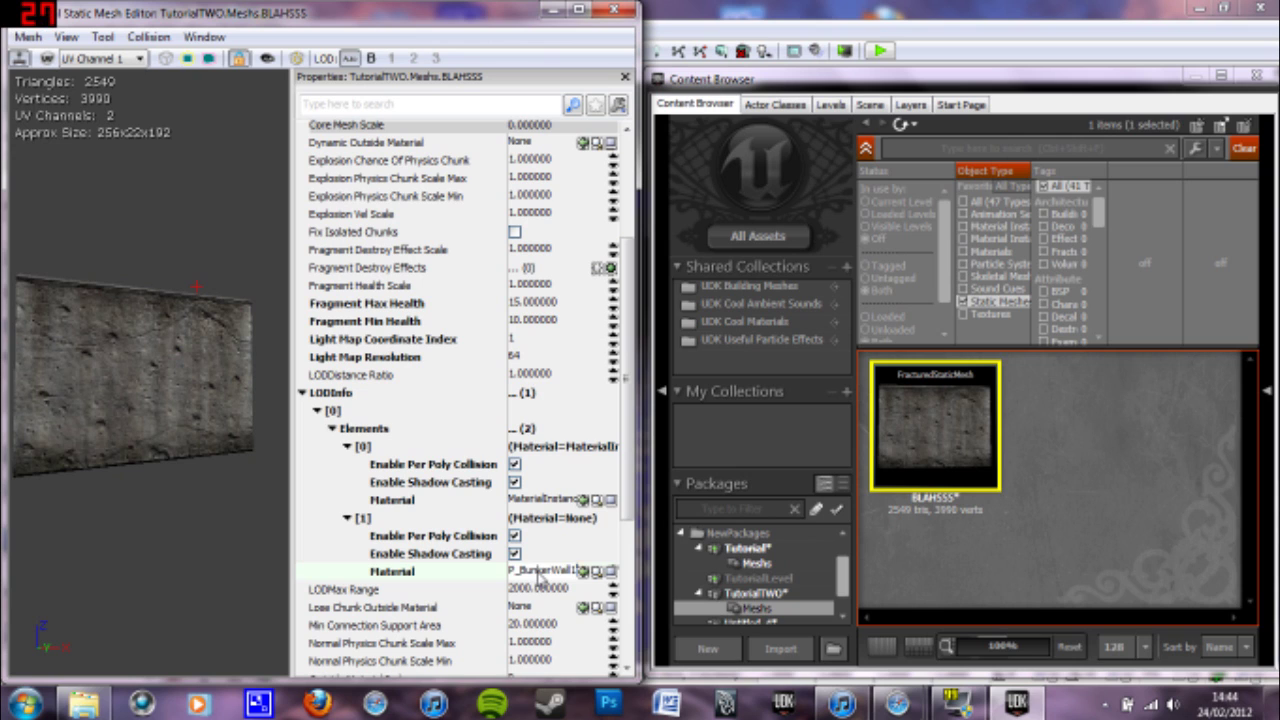
click(538, 572)
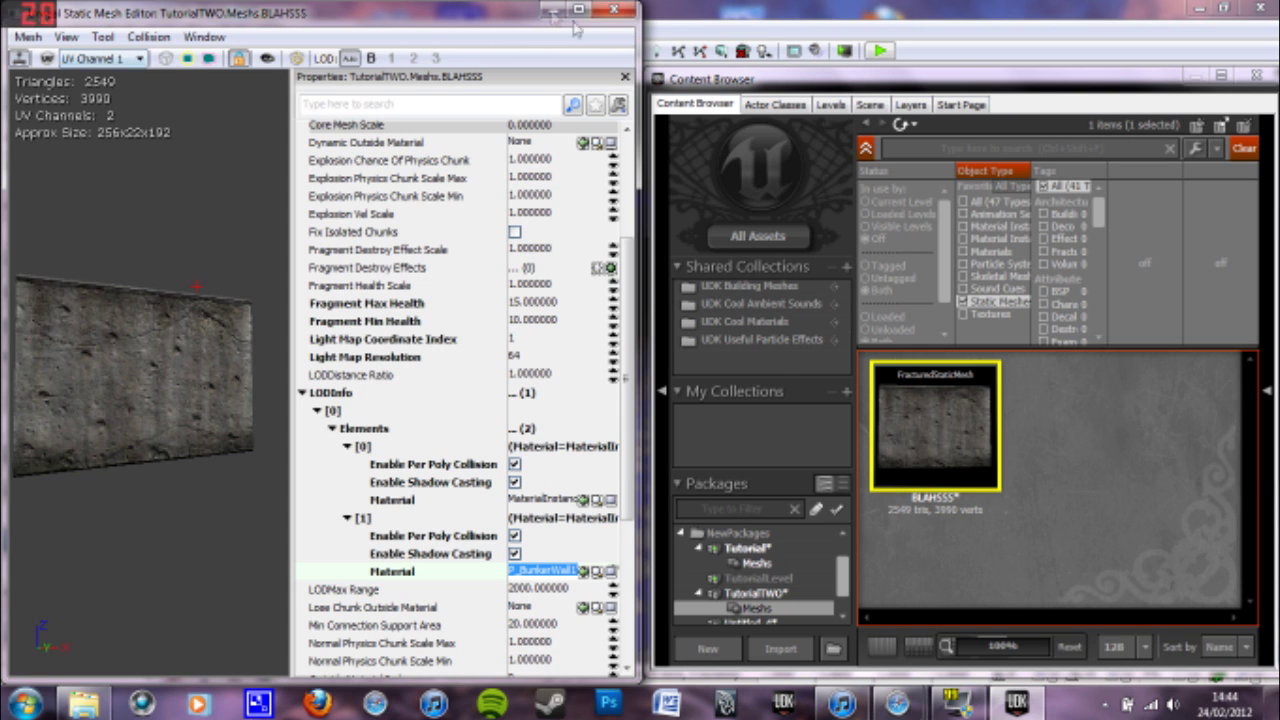
Disable Use Simple Box Collision and Use Simple Line Collision for the fractured mesh, and close the Static Mesh Editor
drag(628, 514, 630, 662)
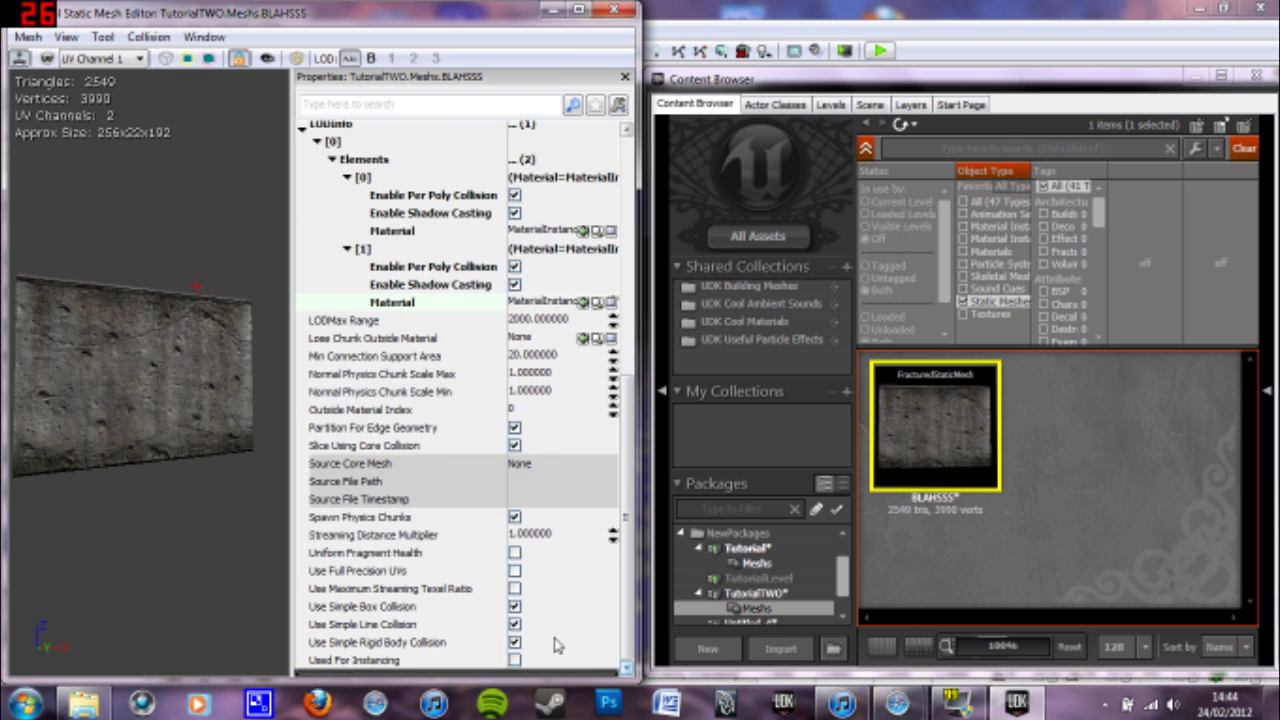
click(514, 606)
click(514, 624)
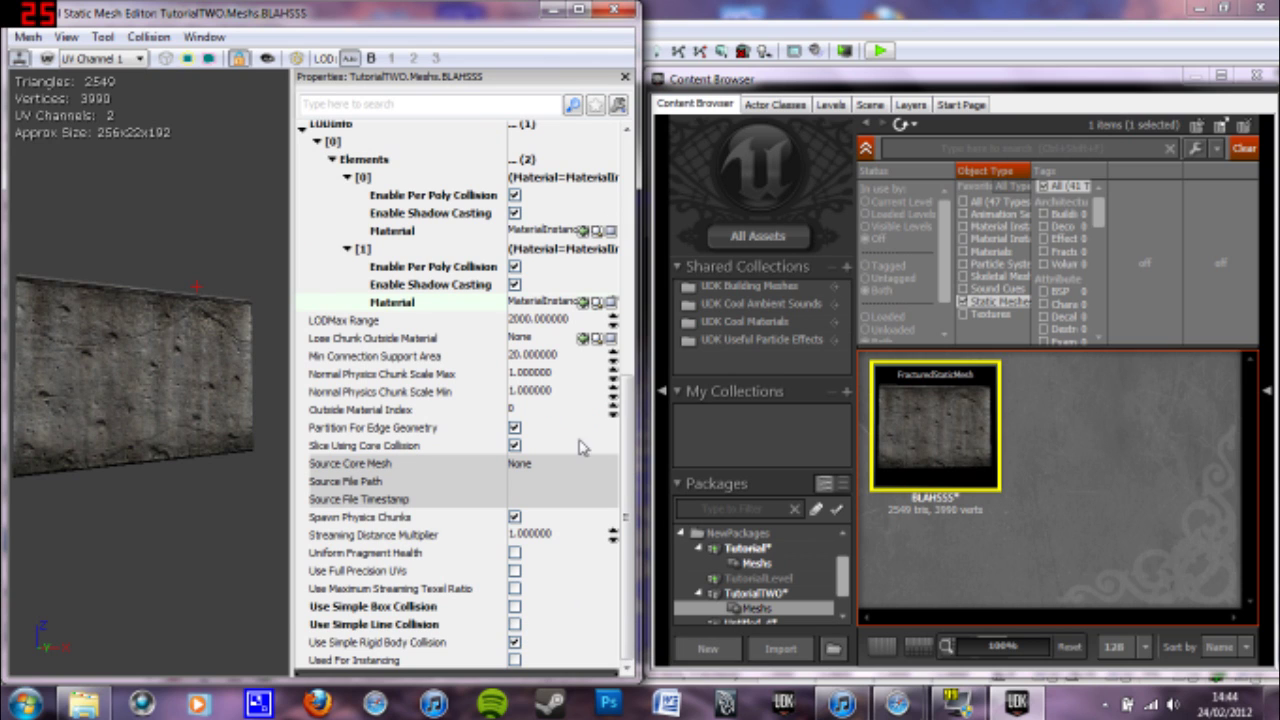
click(614, 12)
Place the BLAHSSS fractured wall on the checkered floor, build the map and dismiss the Map Check results
mouse_move(940, 424)
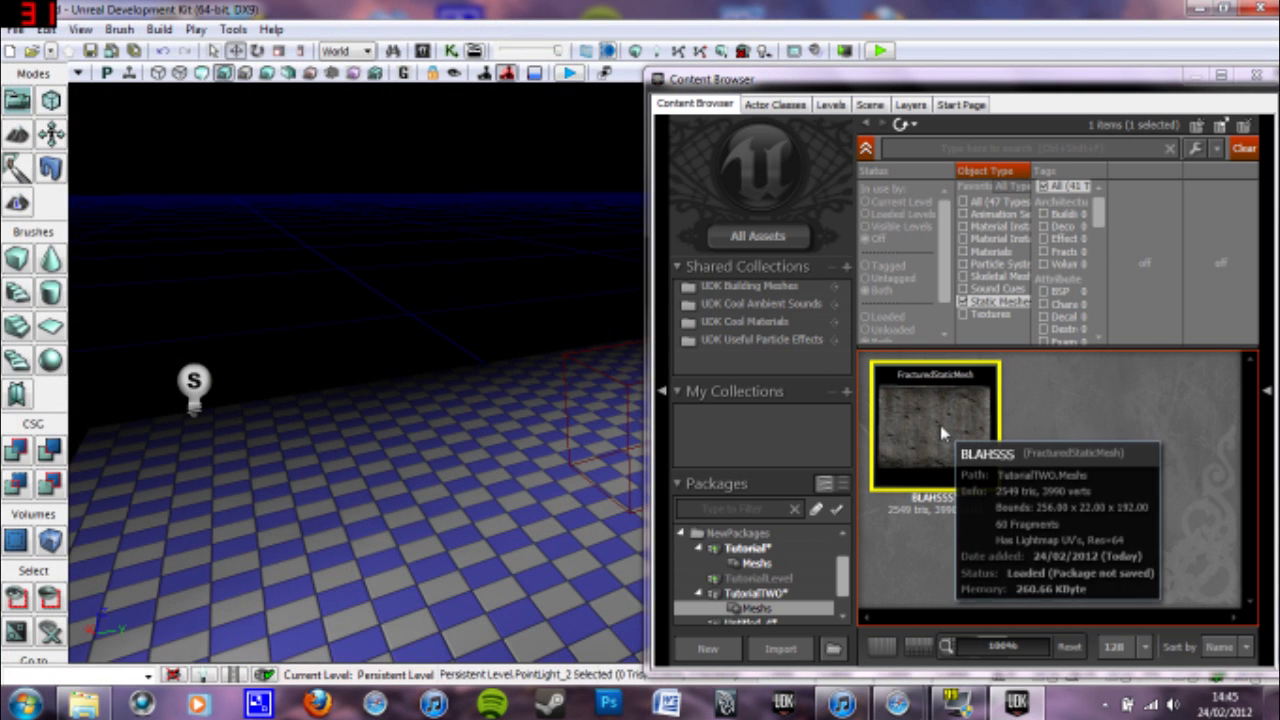
drag(940, 424, 348, 505)
drag(425, 508, 343, 538)
click(722, 50)
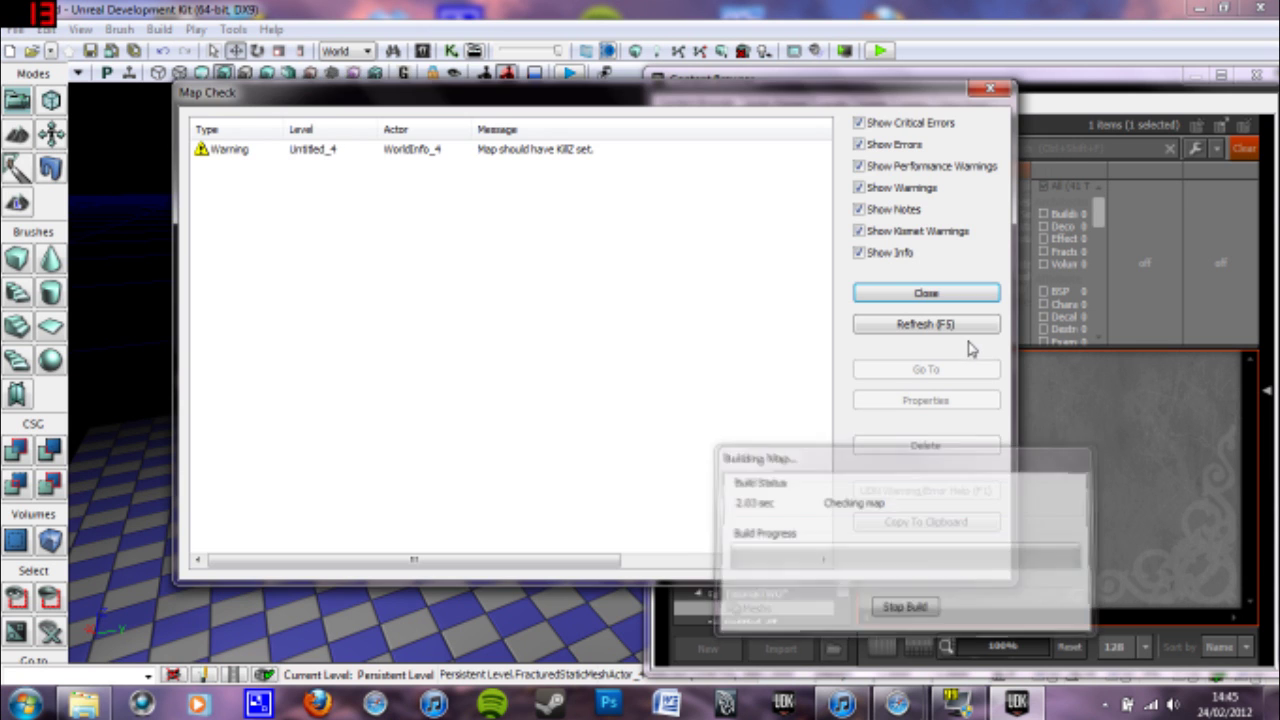
click(943, 292)
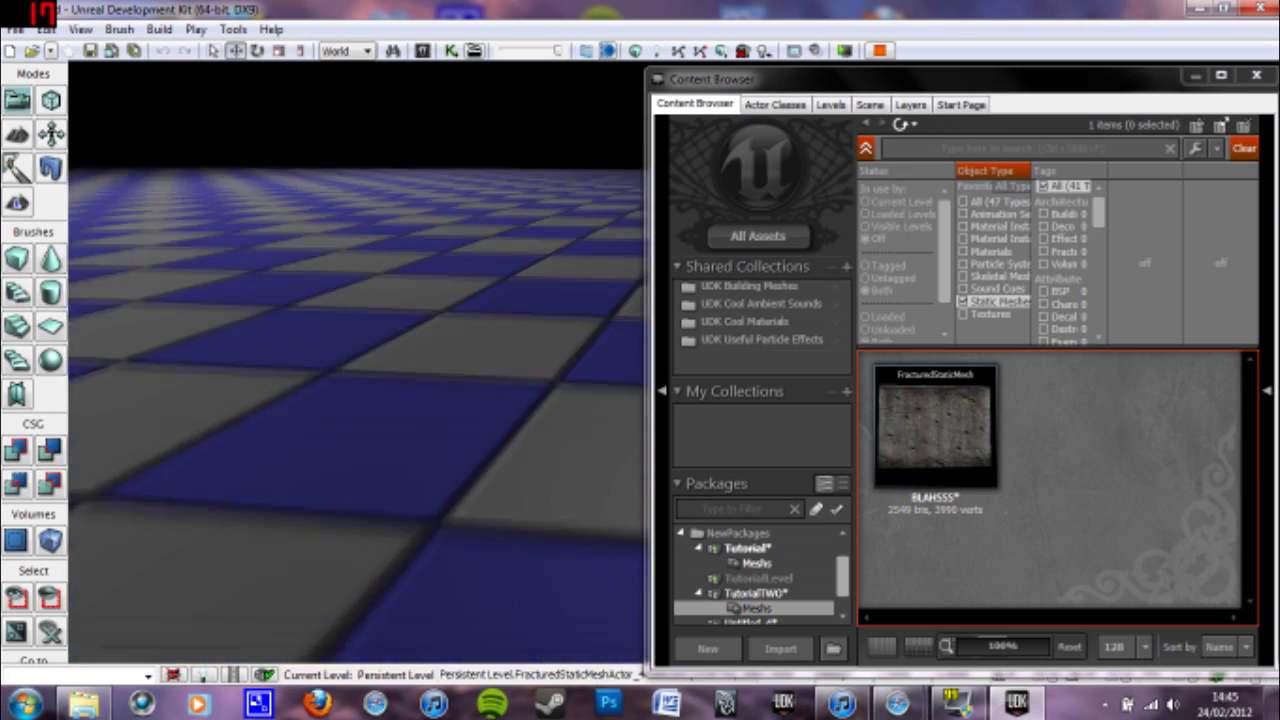
Play the level in the viewport, walk up to the placed wall and end the play session
key(w)
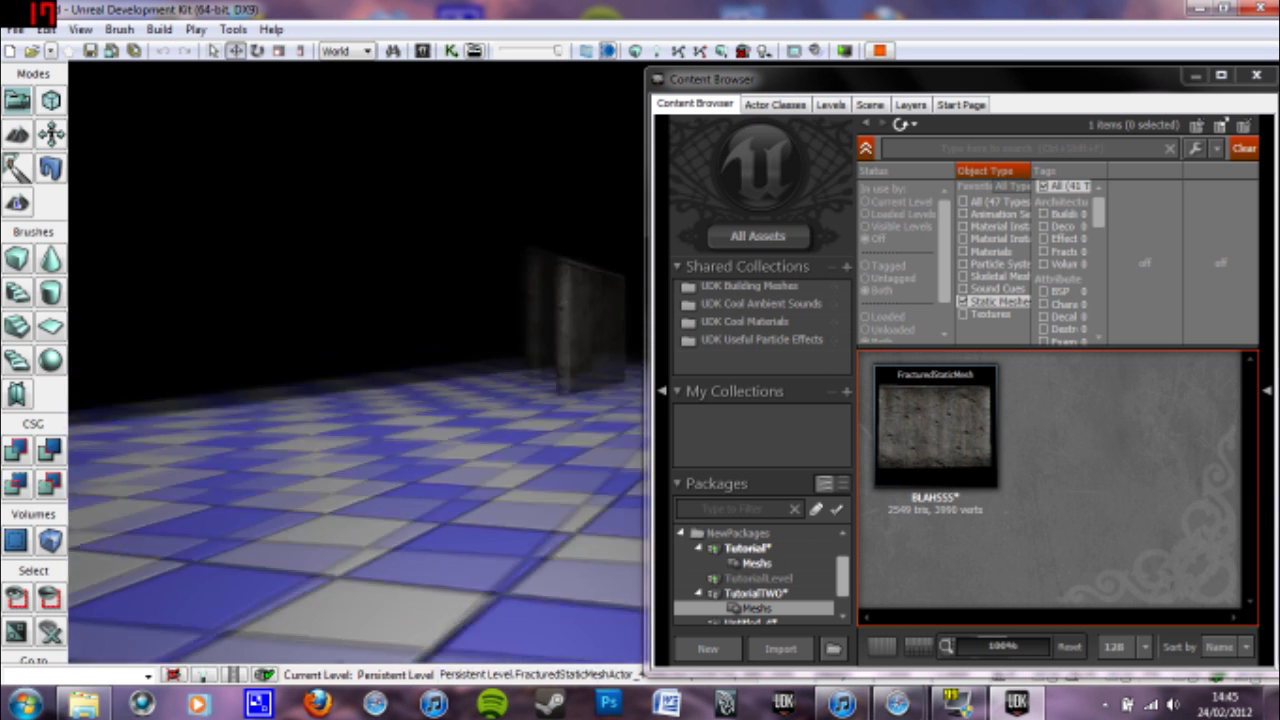
key(w)
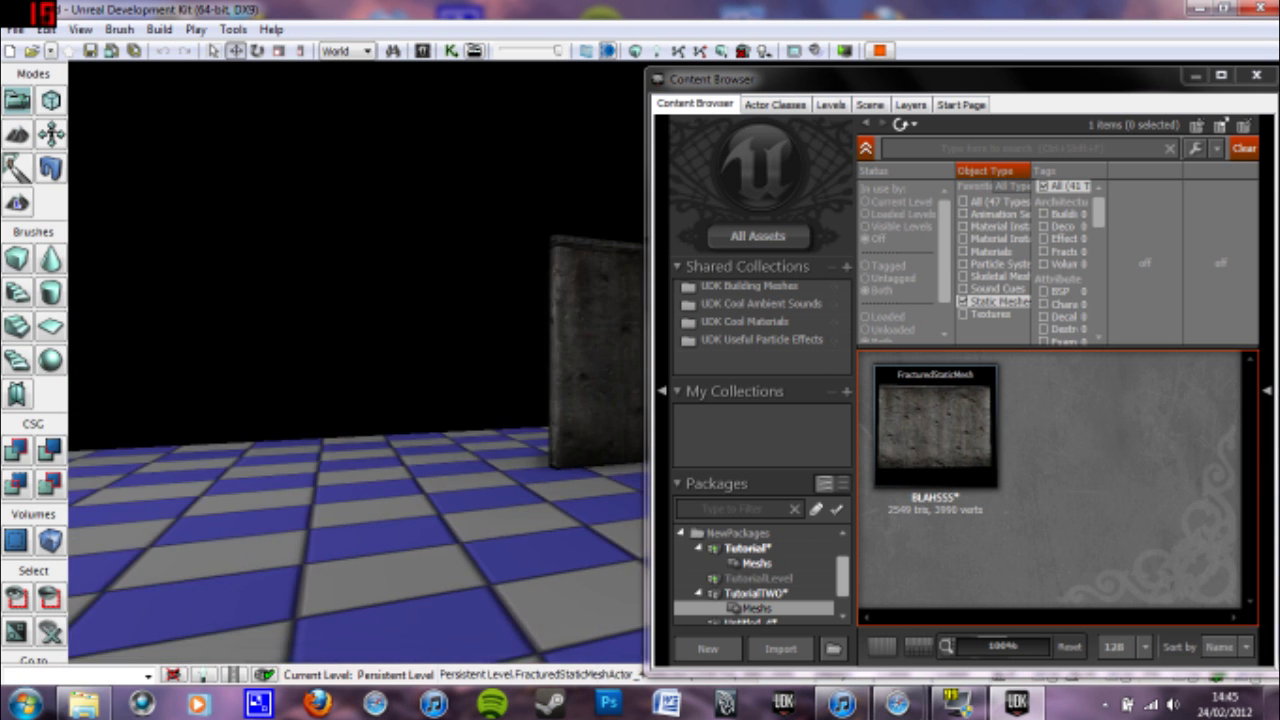
click(543, 391)
key(Escape)
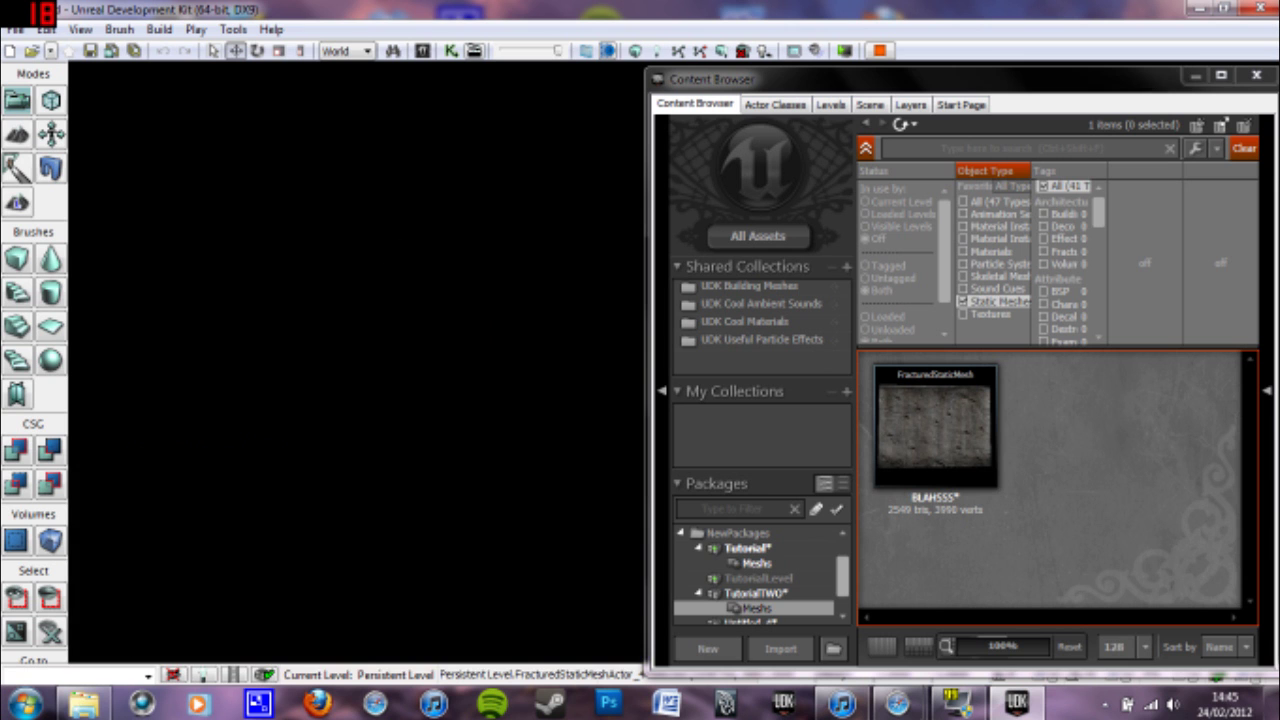
Close the Content Browser, play the level again and shoot the wall to test its destruction, ending the session
click(1258, 77)
click(568, 73)
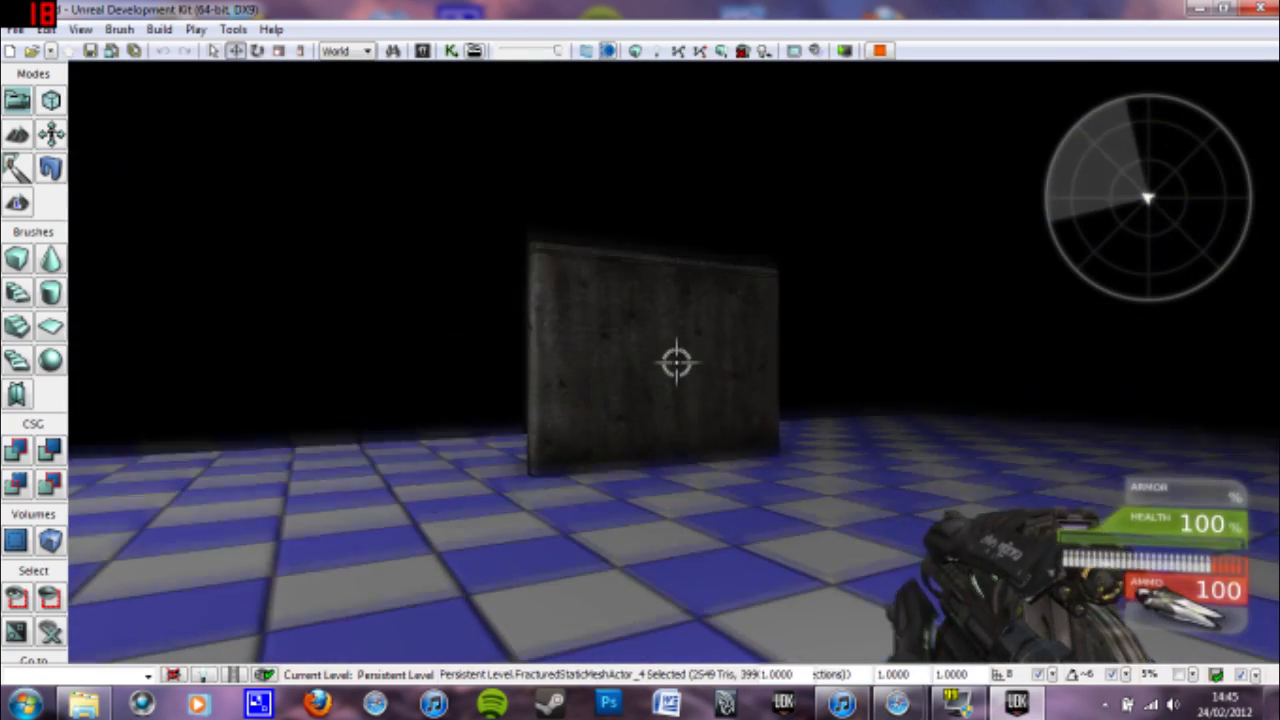
click(676, 362)
click(676, 362)
click(676, 362)
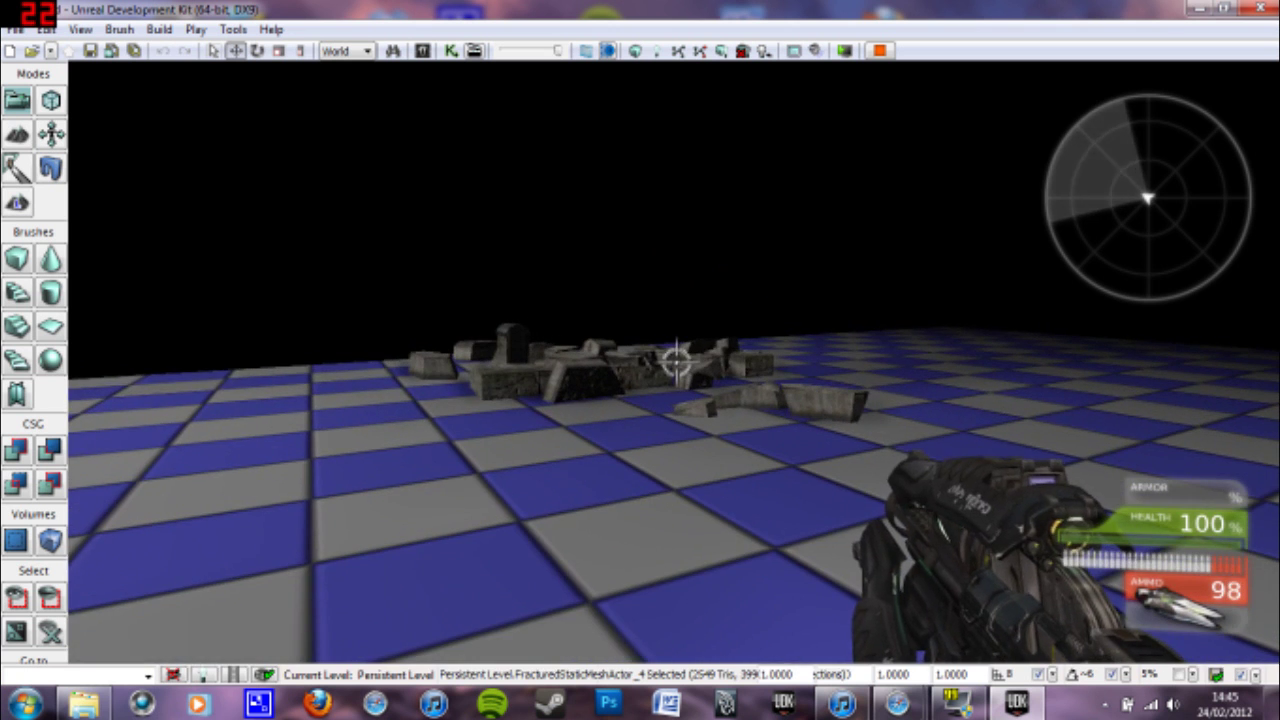
key(Escape)
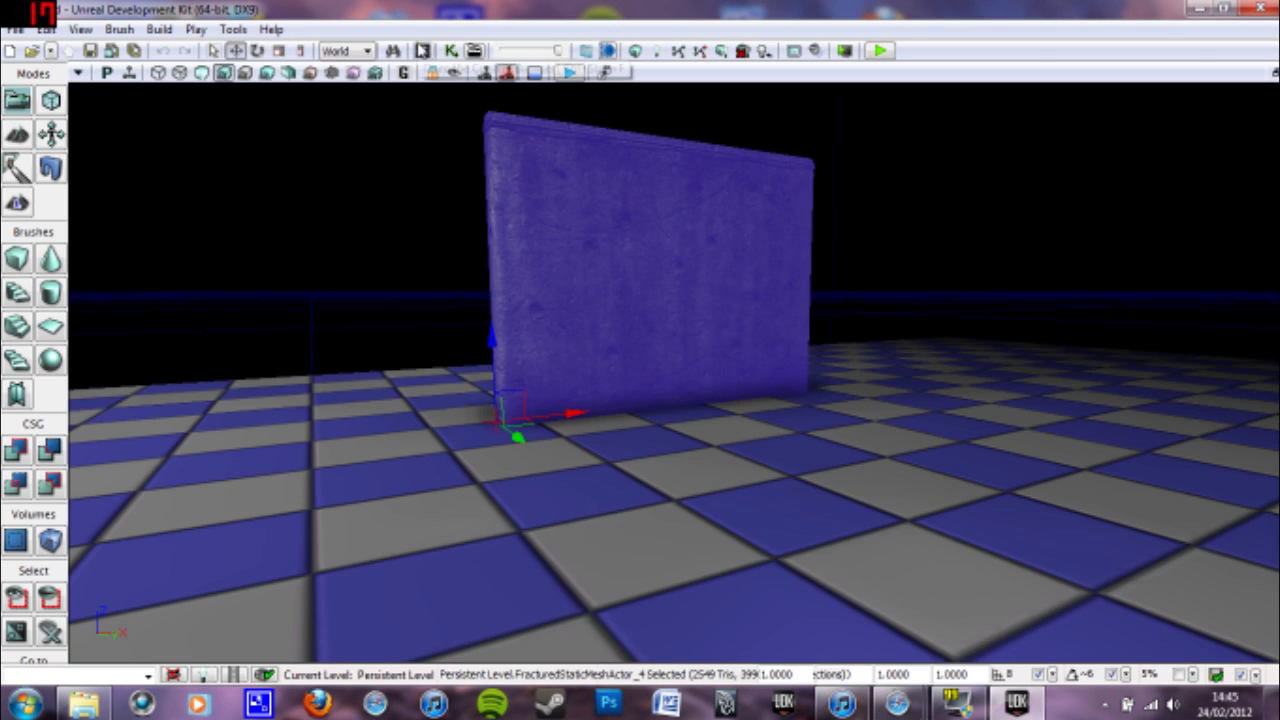
Reopen the Content Browser, search all assets for "wall" and open S_LT_Buildings_SM_BunkerWallA_STR in the Static Mesh Editor
click(422, 50)
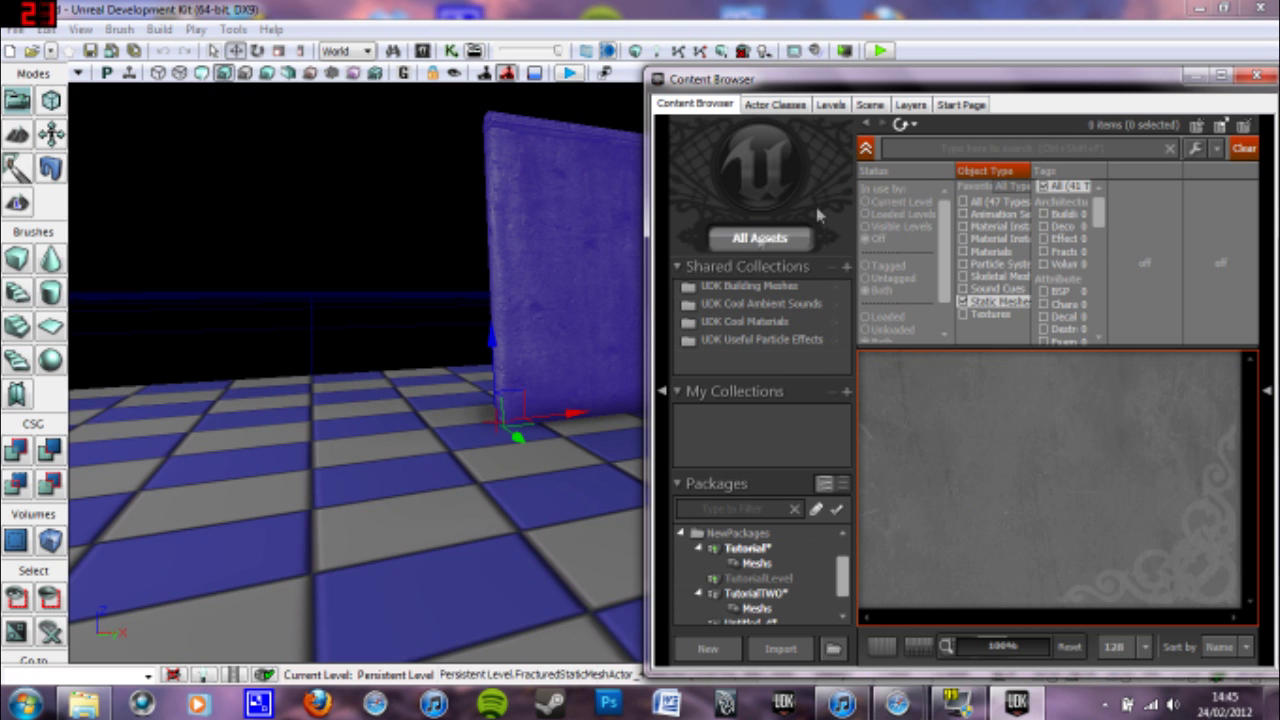
click(757, 234)
text(wall)
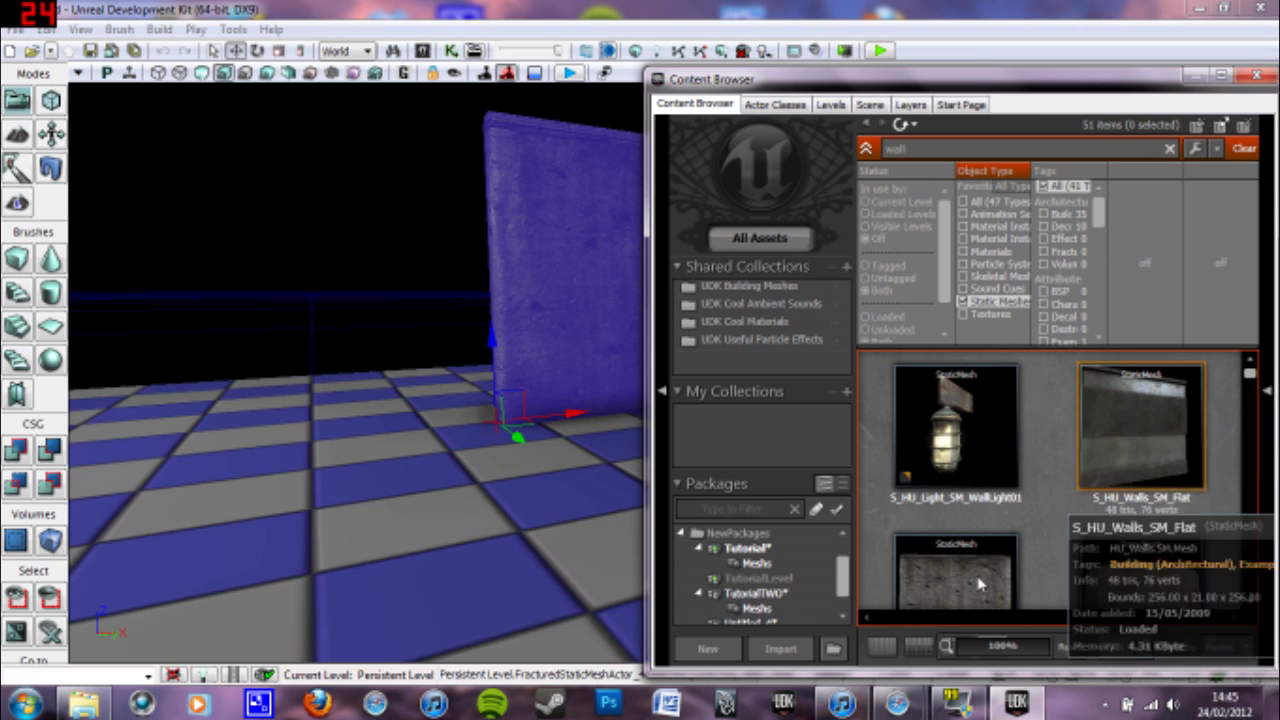
scroll(1050, 450, down, 1)
double_click(955, 495)
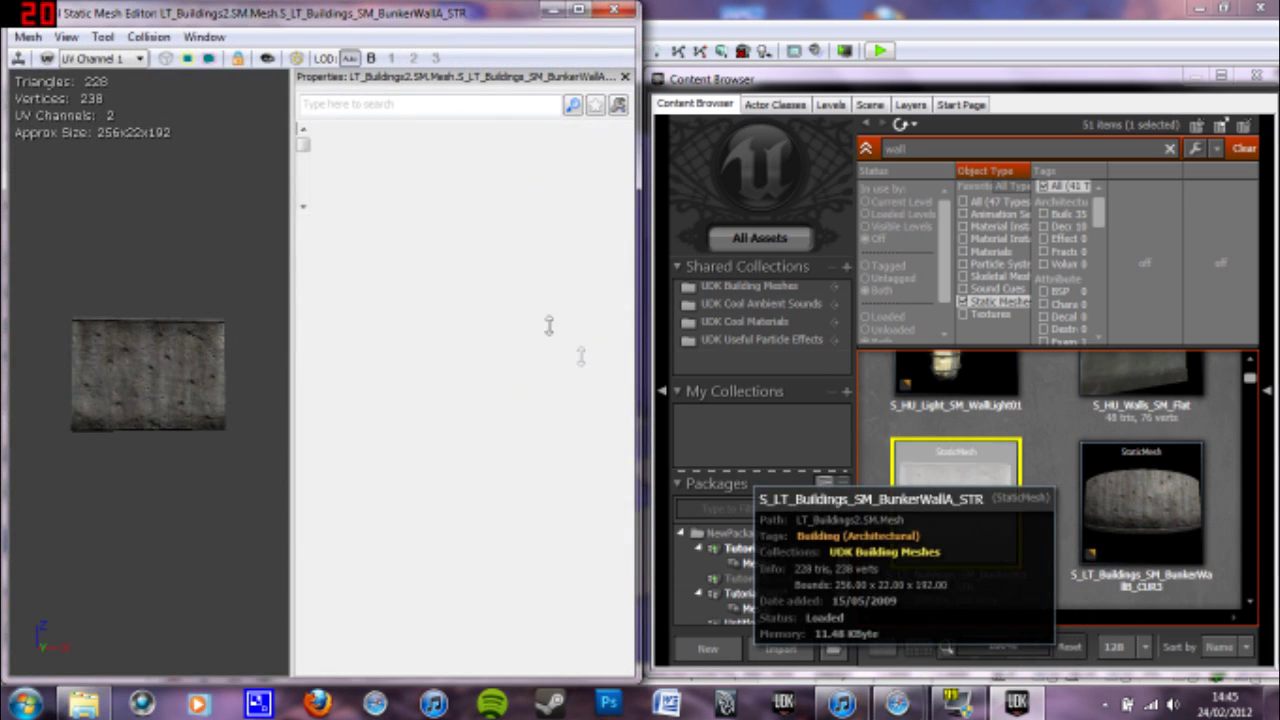
Open the Fracture Tool for the bunker wall, set the number of chunks to 40 and generate the chunk layout
click(104, 37)
click(60, 84)
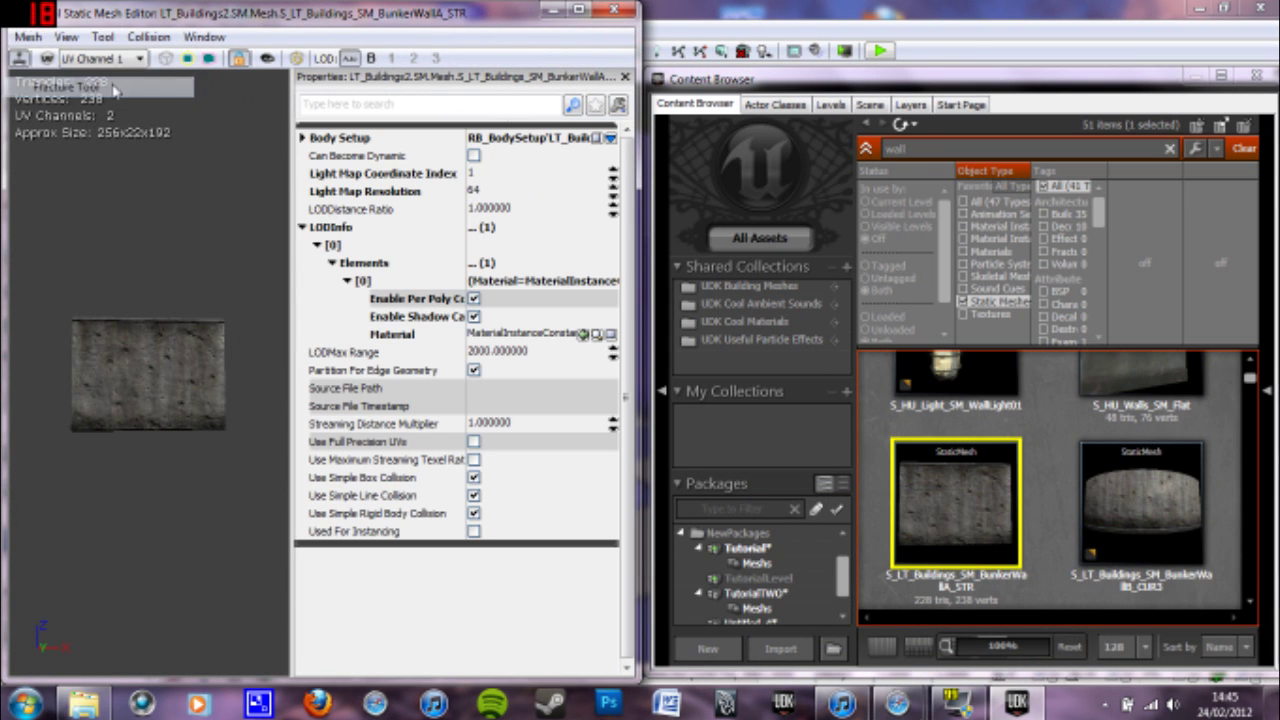
drag(589, 85, 702, 90)
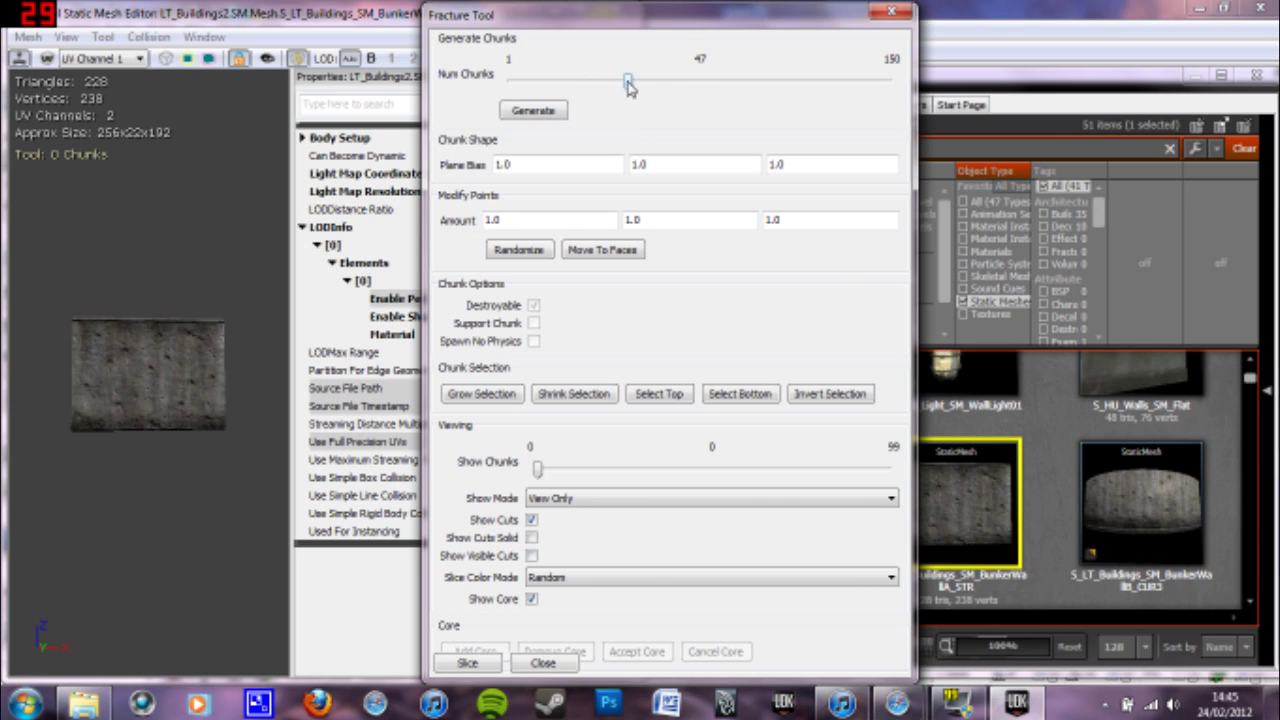
click(530, 112)
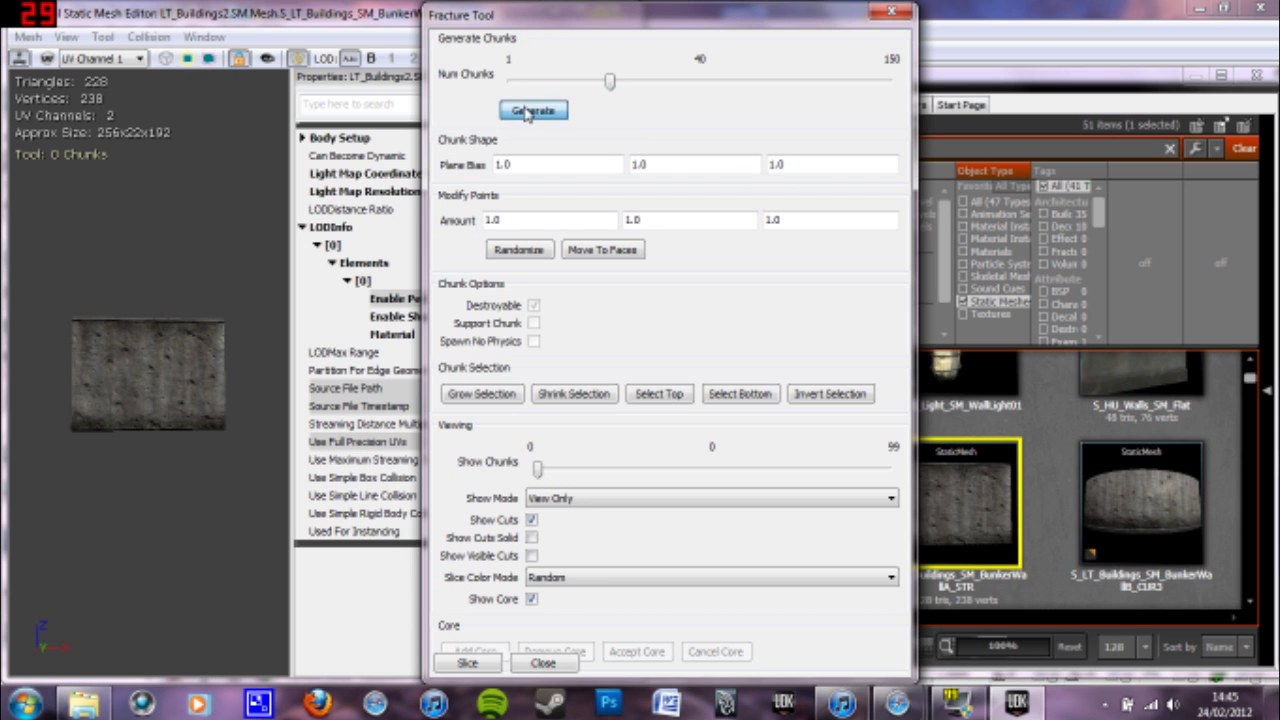
drag(180, 350, 185, 290)
click(553, 114)
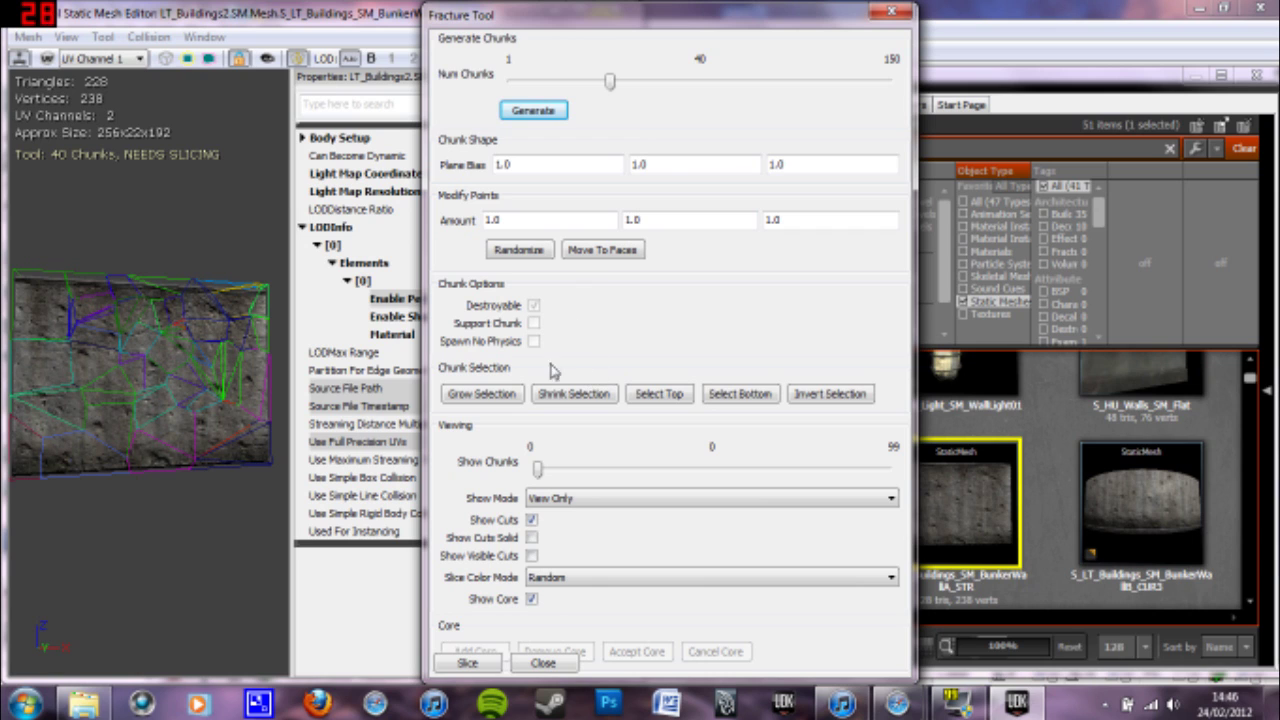
Select the chunks along the wall's bottom edge and mark them as Support Chunk
click(752, 398)
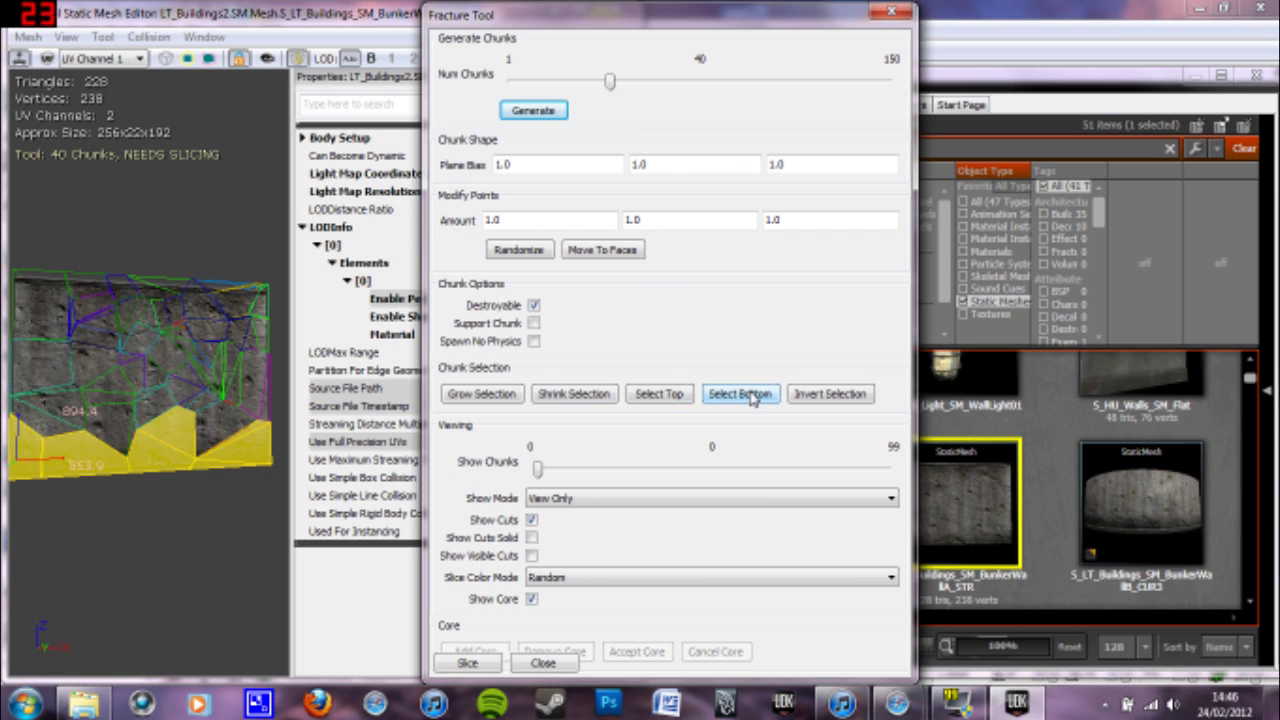
ctrl+click(182, 437)
ctrl+click(153, 468)
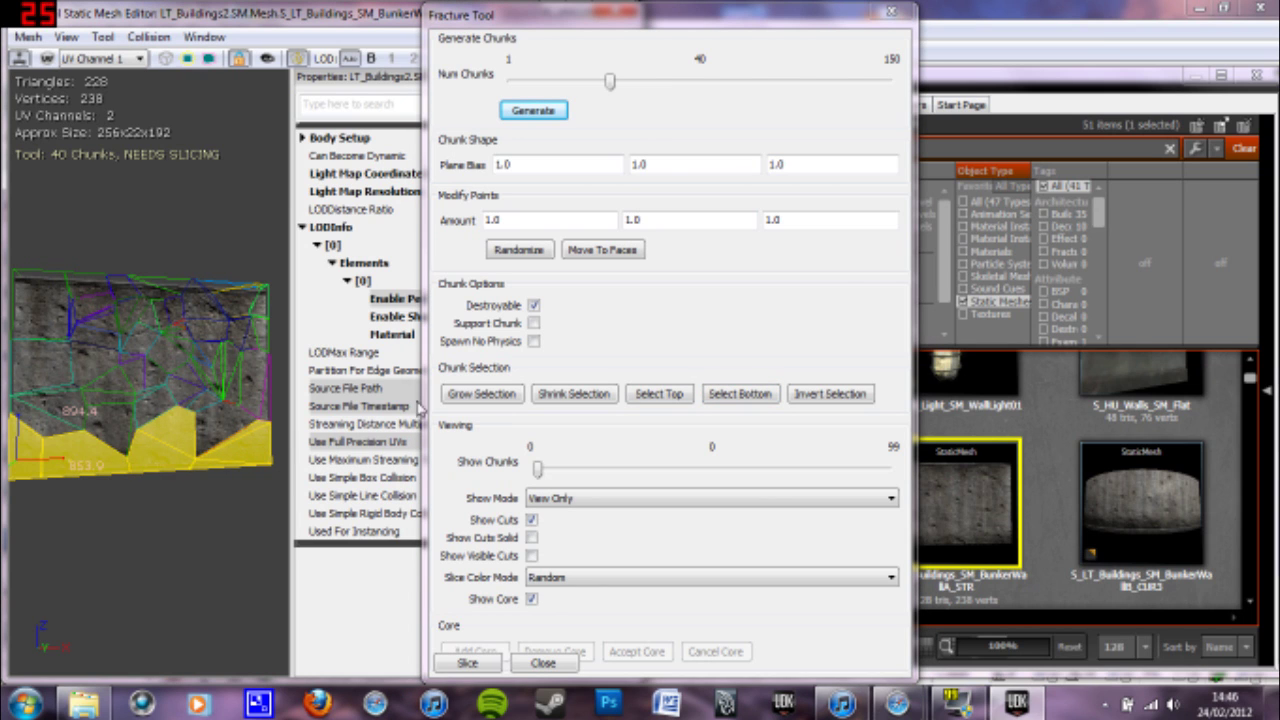
click(534, 324)
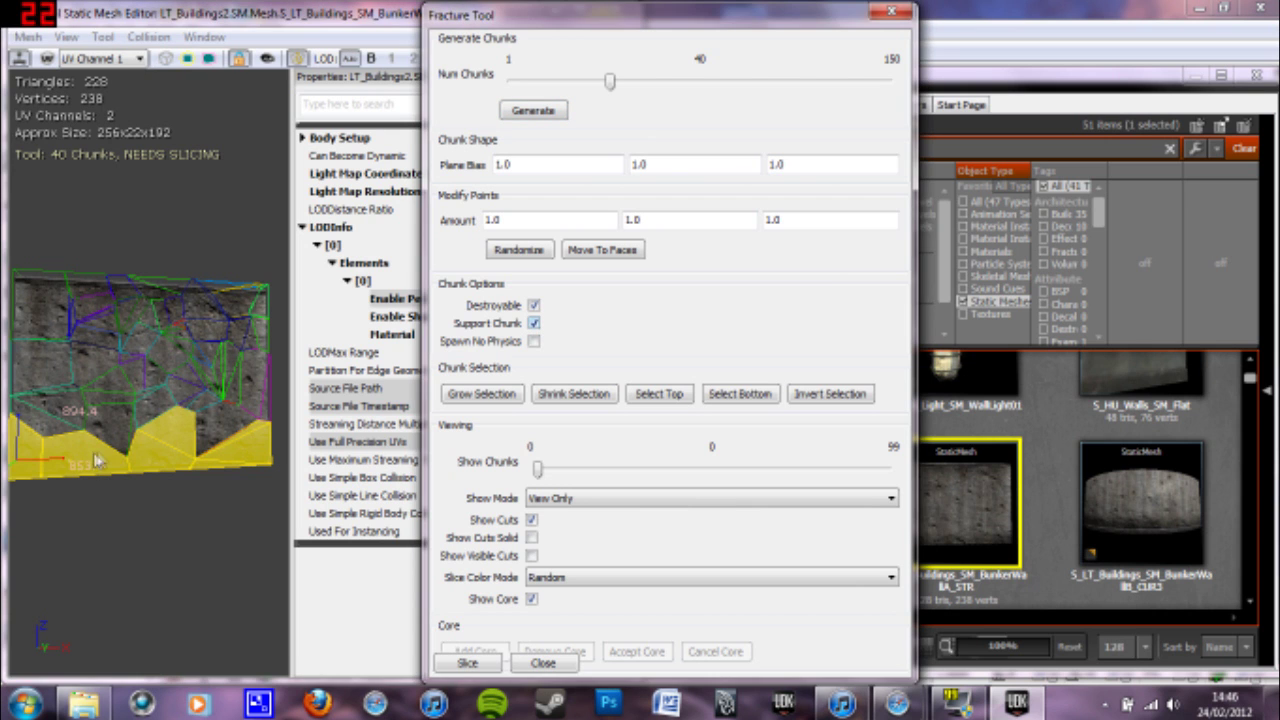
drag(97, 460, 127, 503)
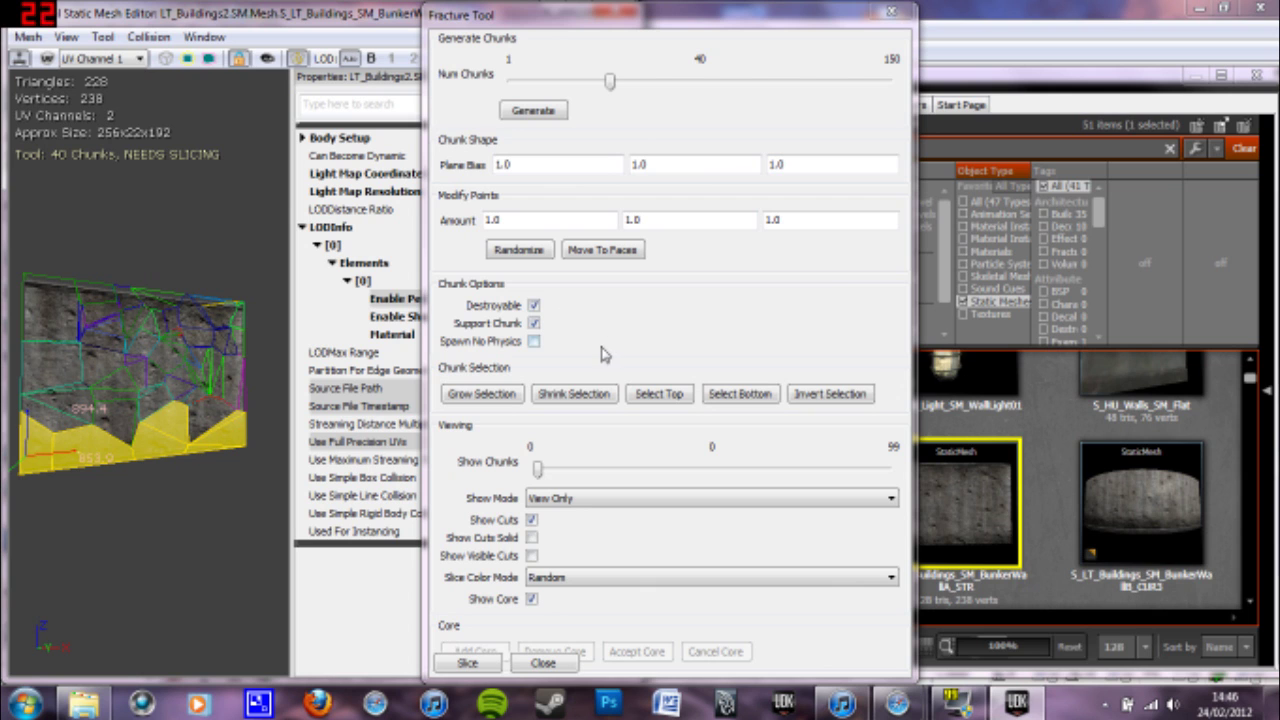
Slice the wall into fractured mesh BOOBS in package TutorialTWO, grouping Meshs, and close the Fracture Tool
click(482, 665)
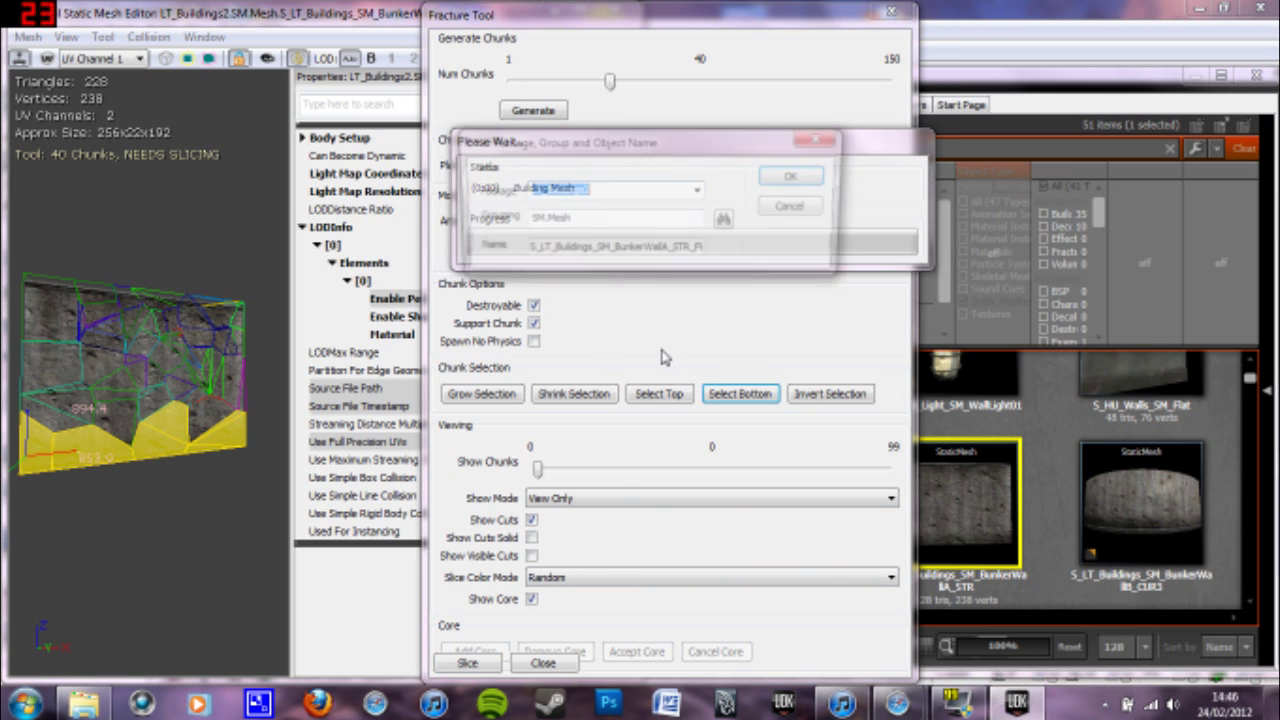
text(TU)
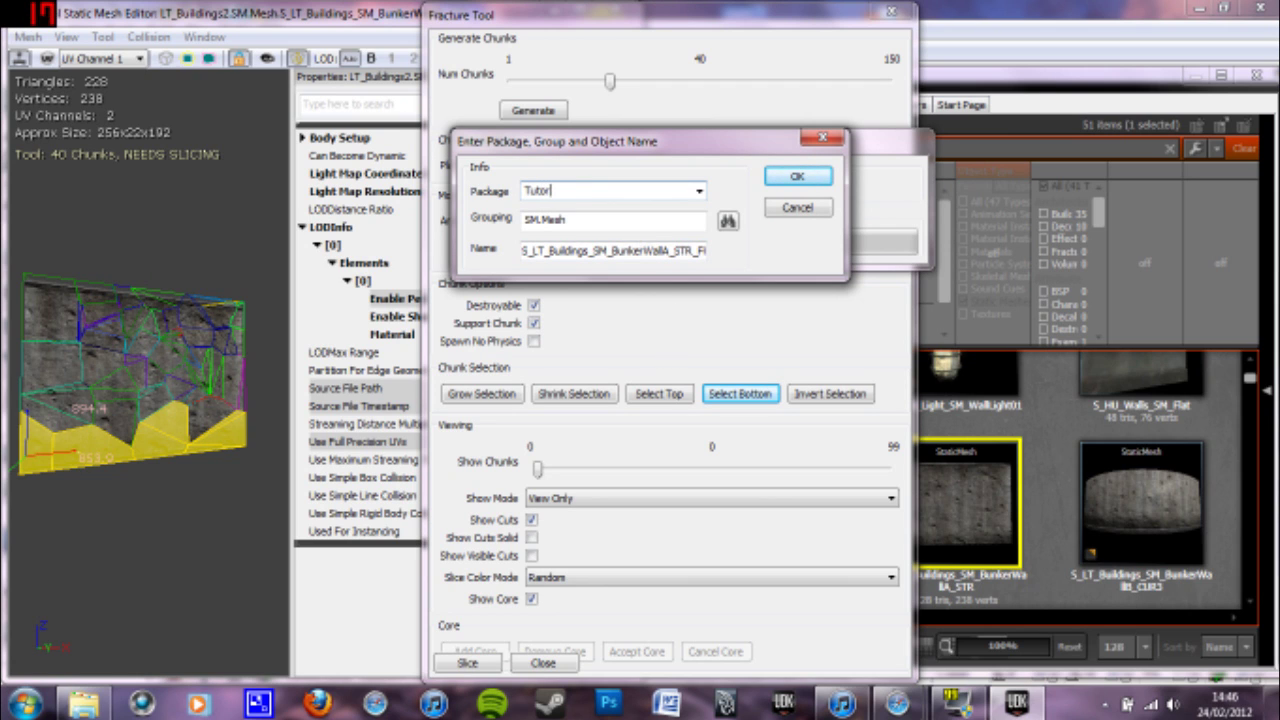
key(Tab)
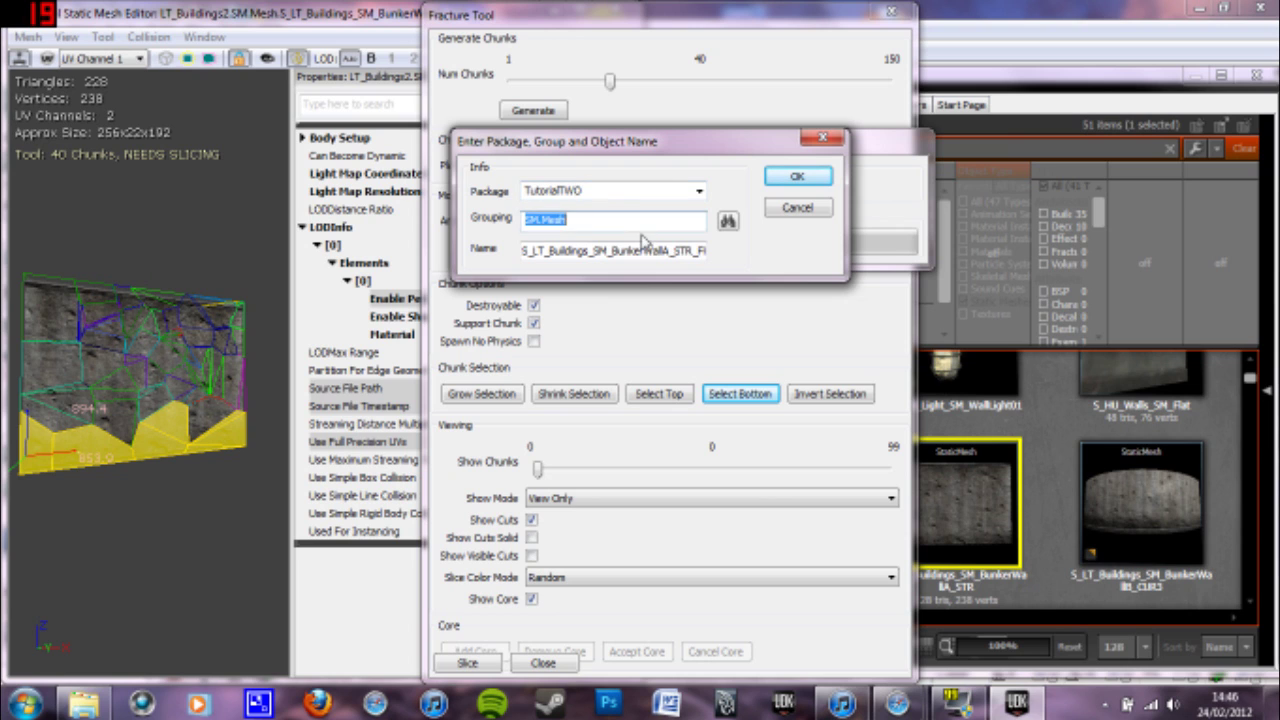
text(Meshs)
key(Tab)
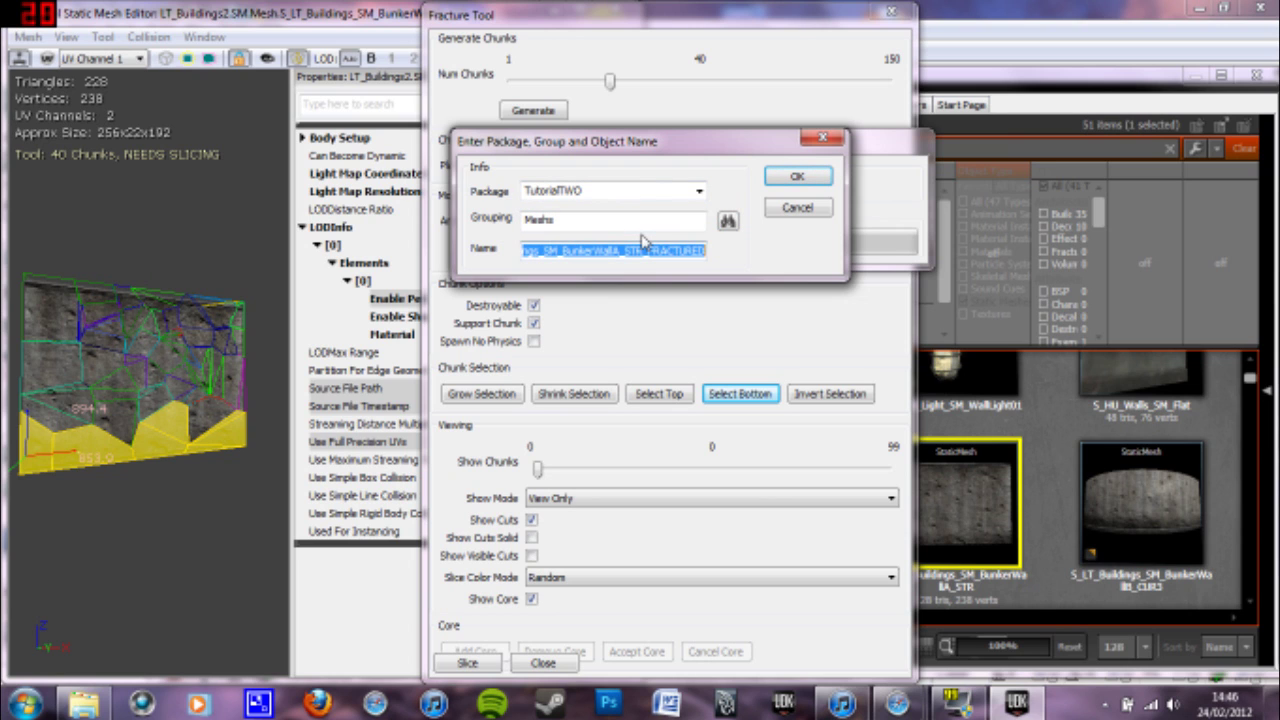
text(BOOBS)
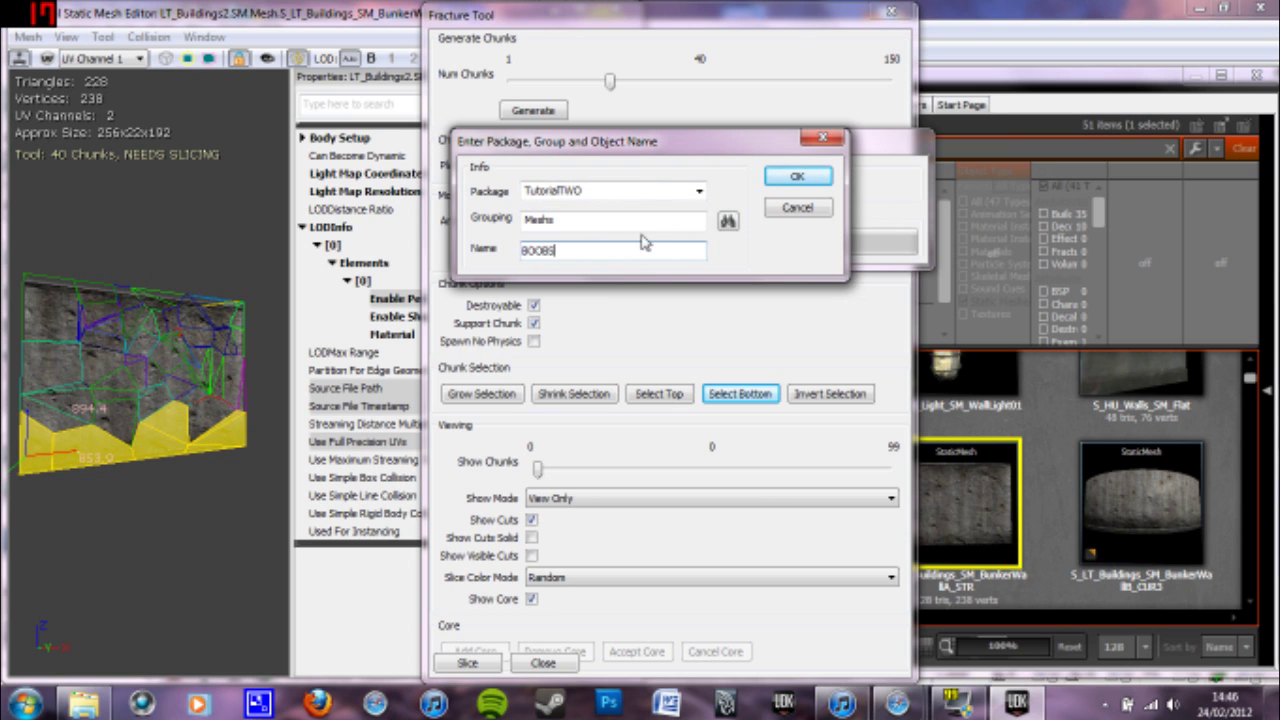
key(Return)
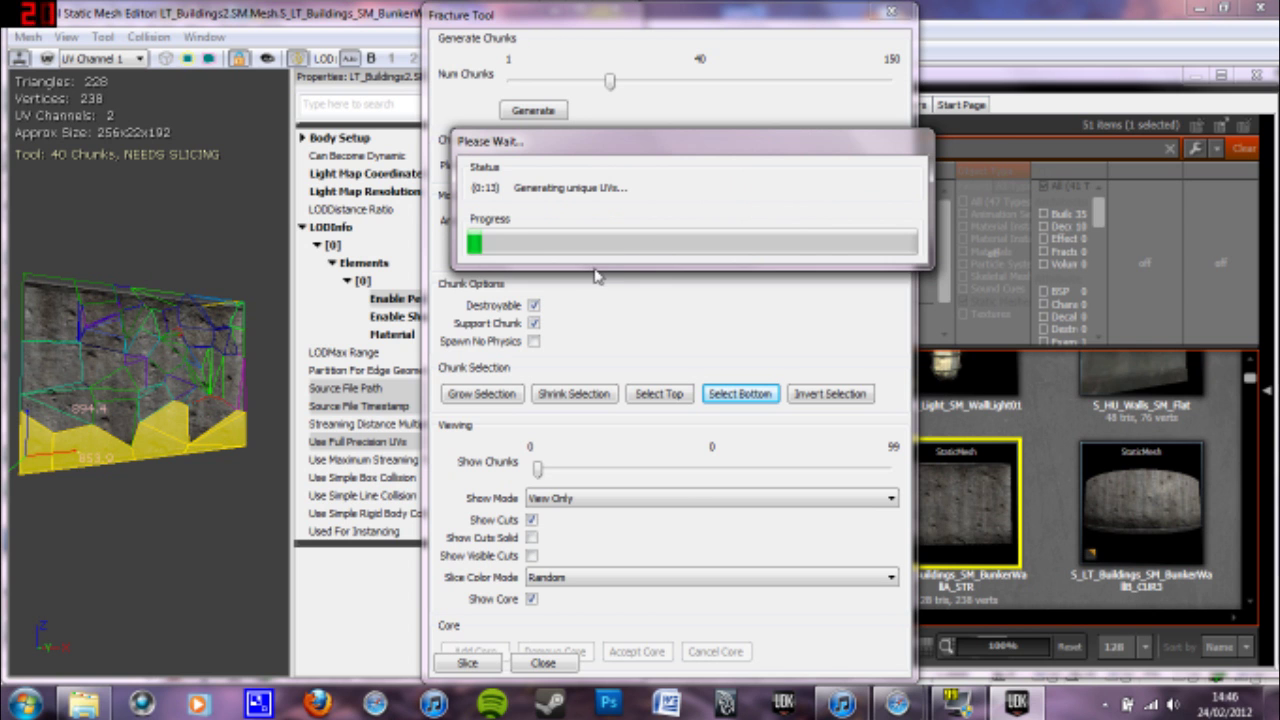
click(888, 12)
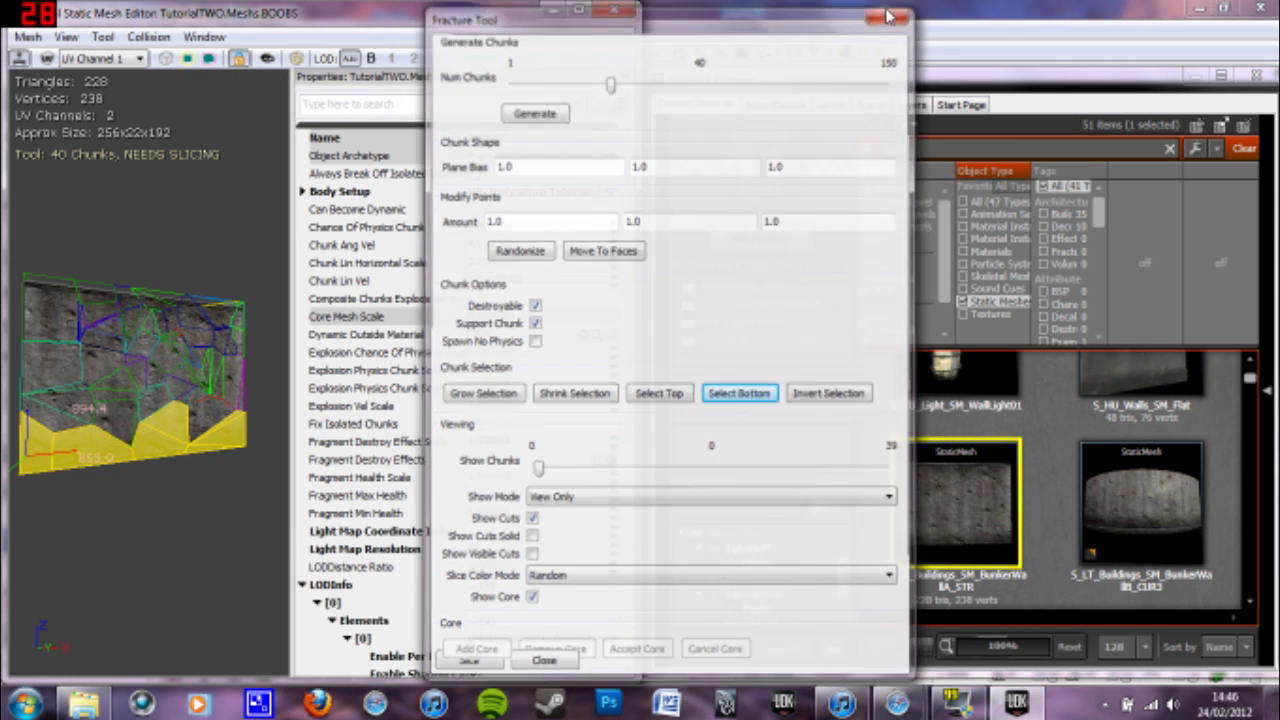
click(474, 210)
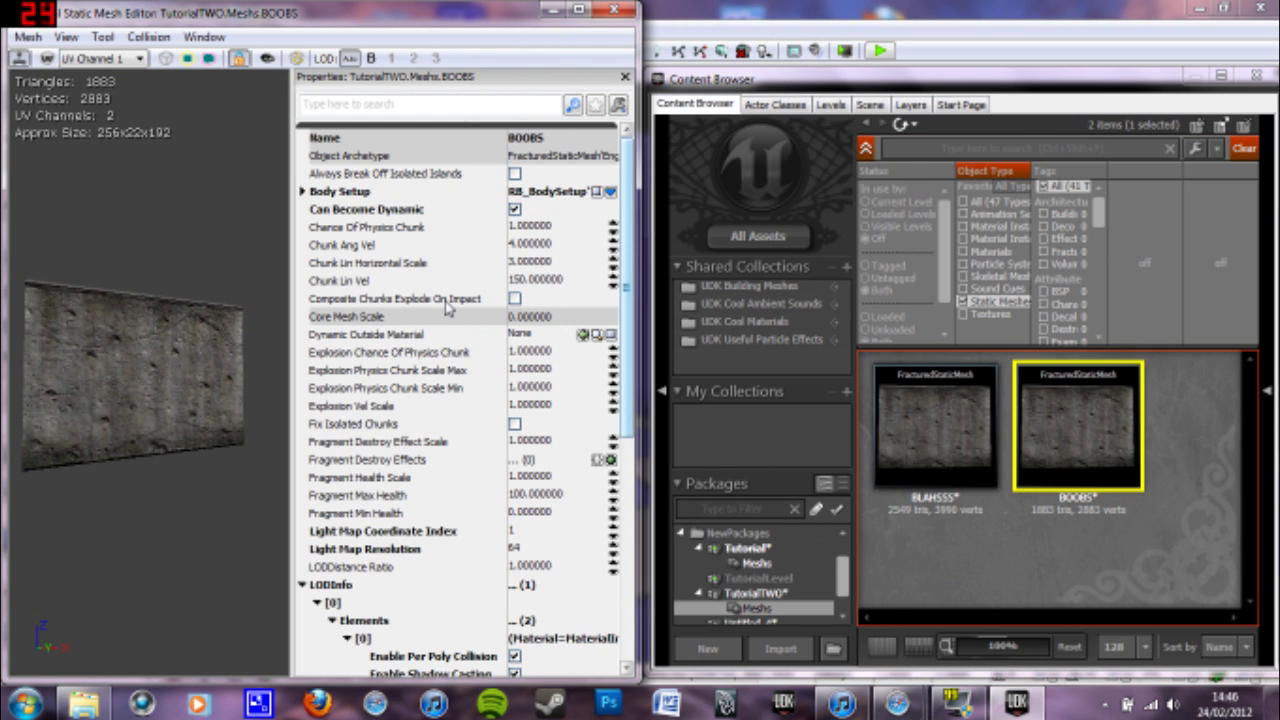
Set the fractured wall's Fragment Max Health and Fragment Min Health both to 1
drag(625, 285, 625, 387)
click(560, 305)
text(1)
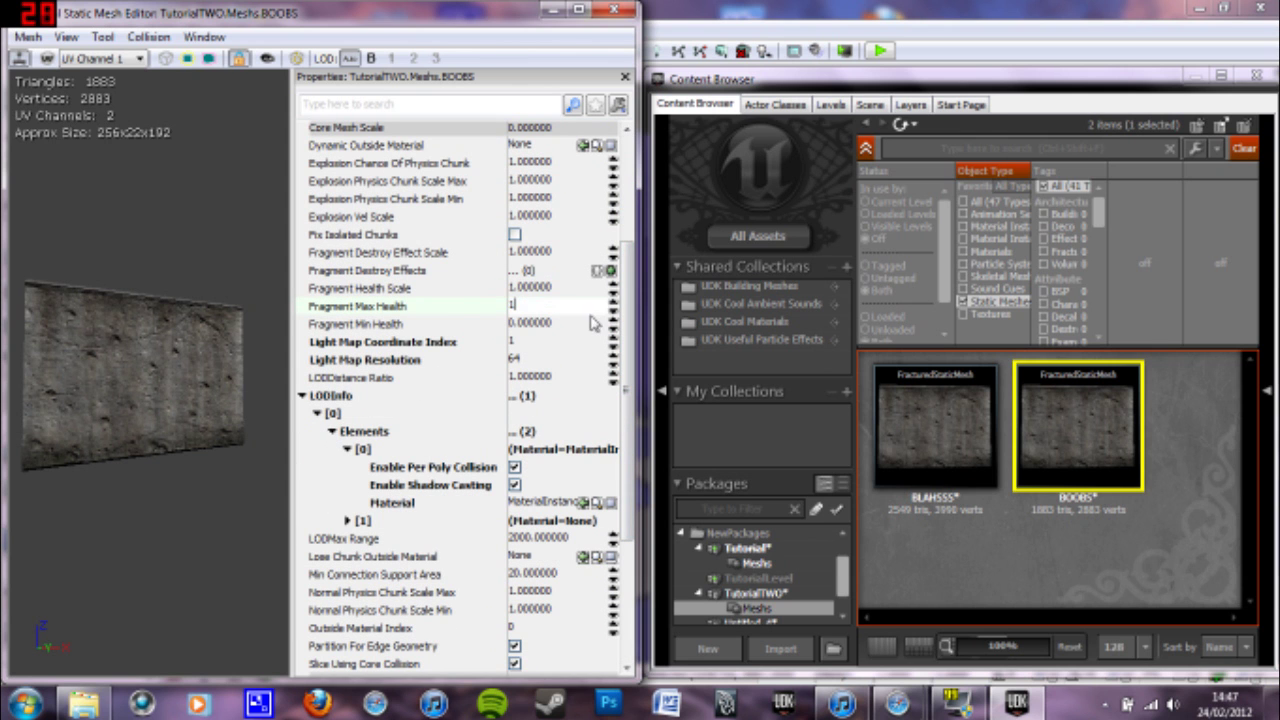
click(578, 326)
text(1)
key(Return)
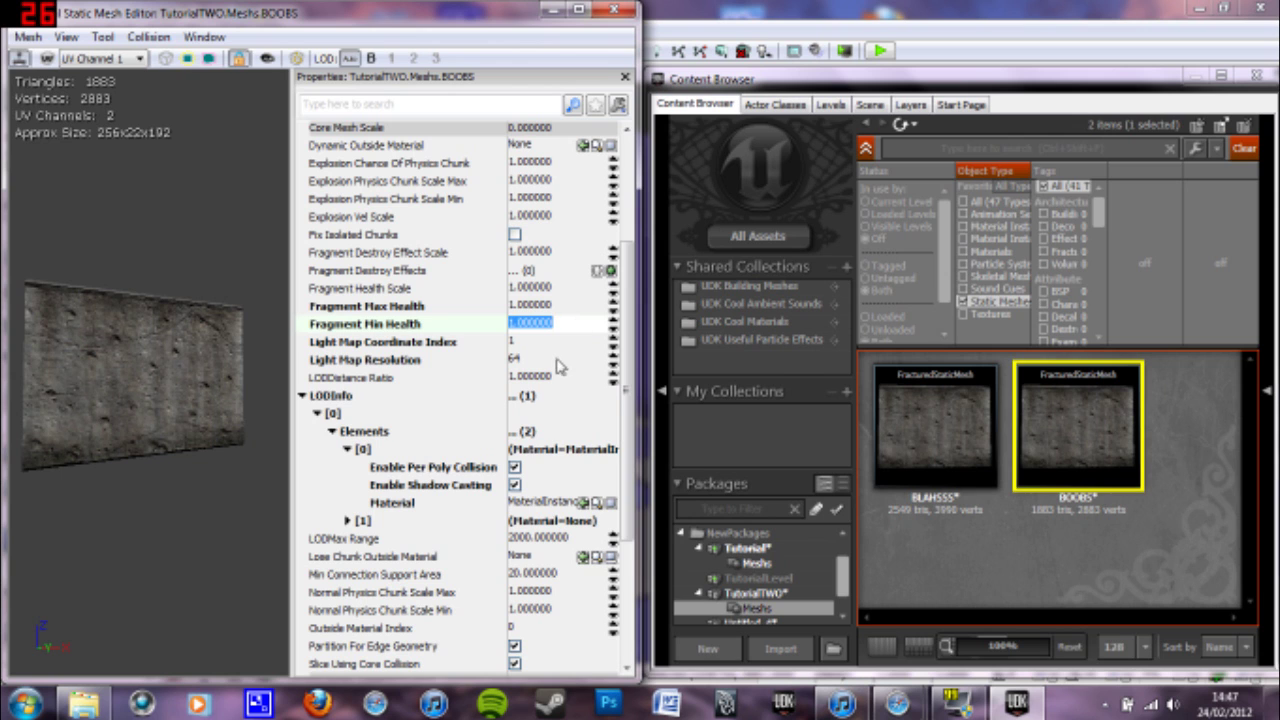
Assign the material of LOD element [0] to element [1] of the fractured wall
click(347, 521)
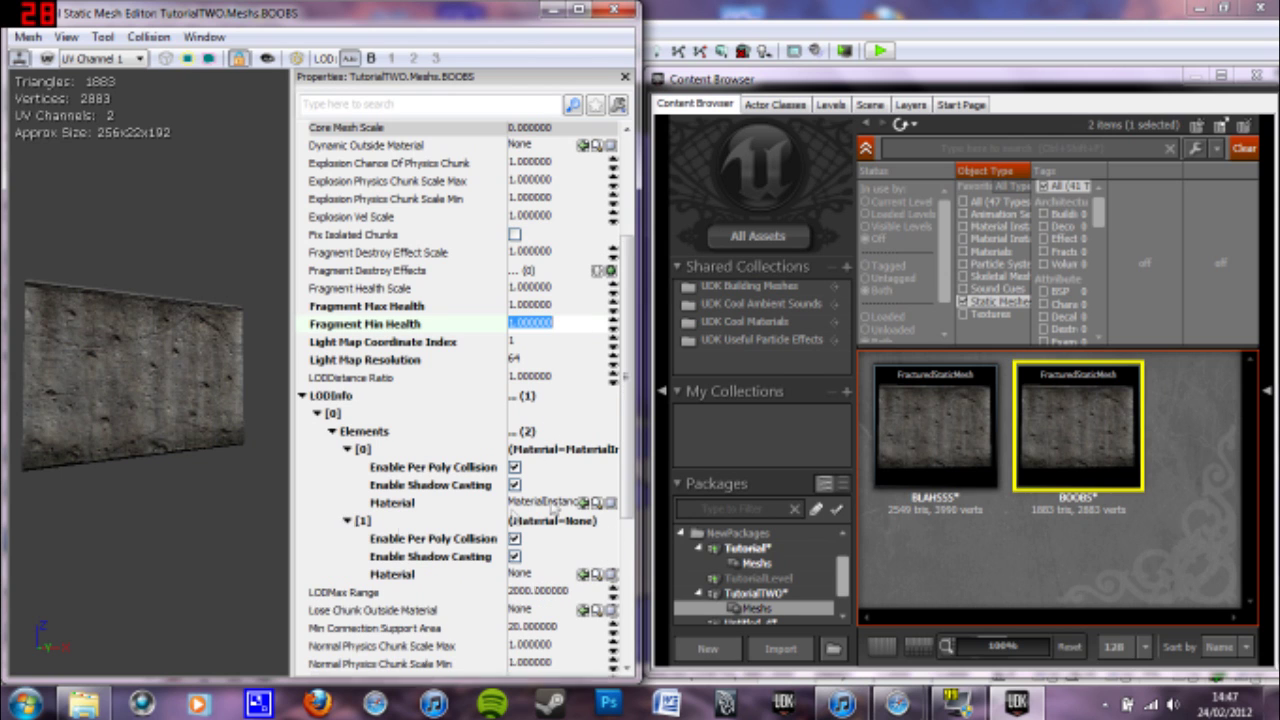
click(553, 505)
click(551, 575)
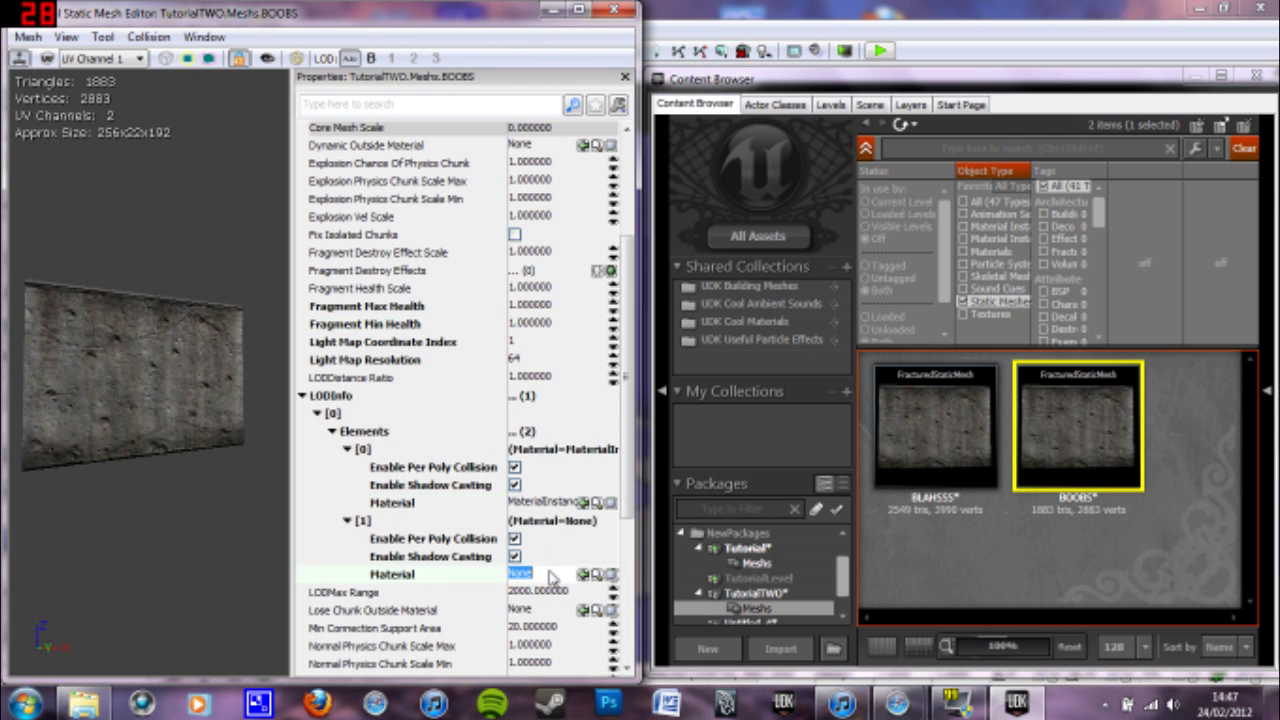
key(Return)
Disable Use Simple Box Collision and Use Simple Line Collision for the wall, and close the Static Mesh Editor
scroll(537, 622, down, 5)
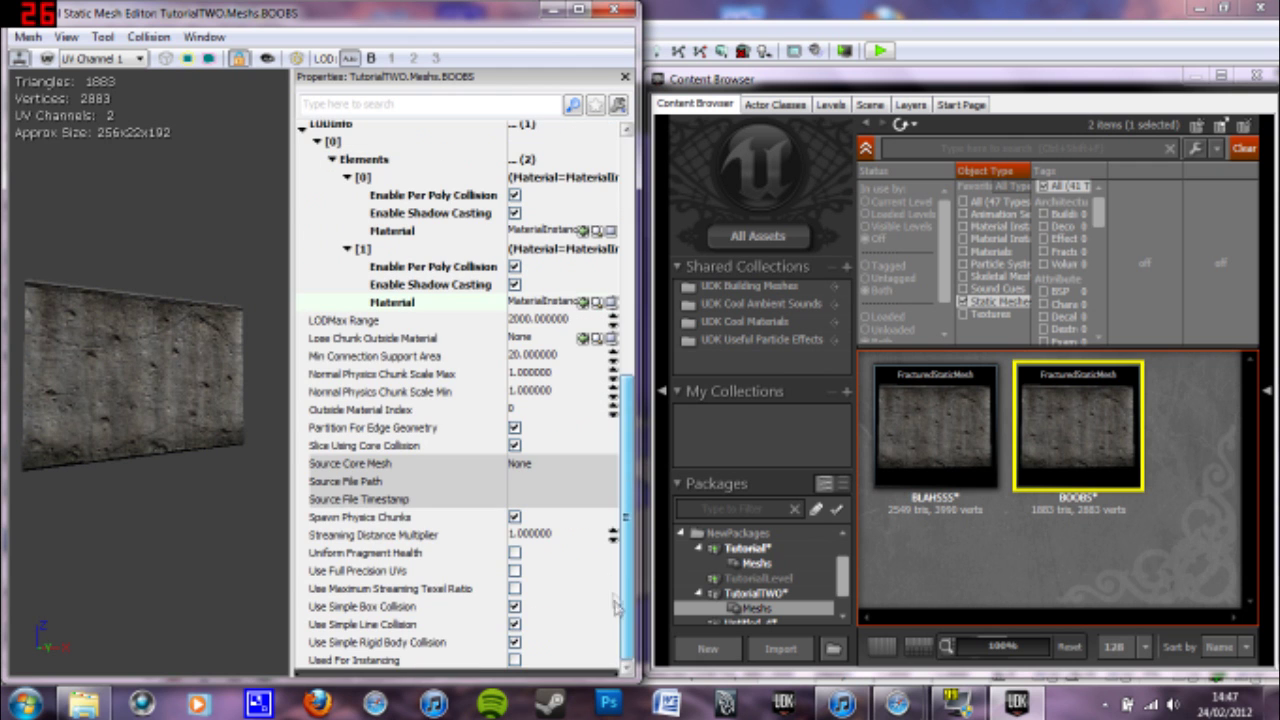
click(514, 606)
click(514, 624)
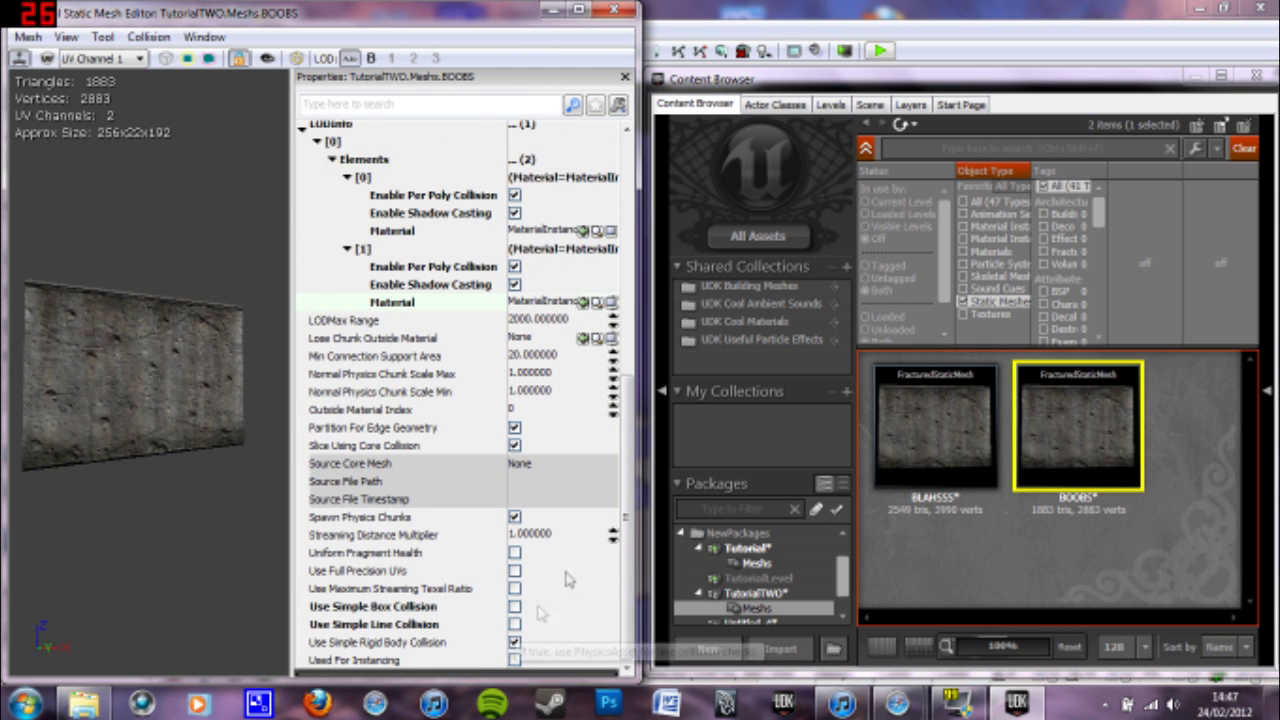
click(614, 9)
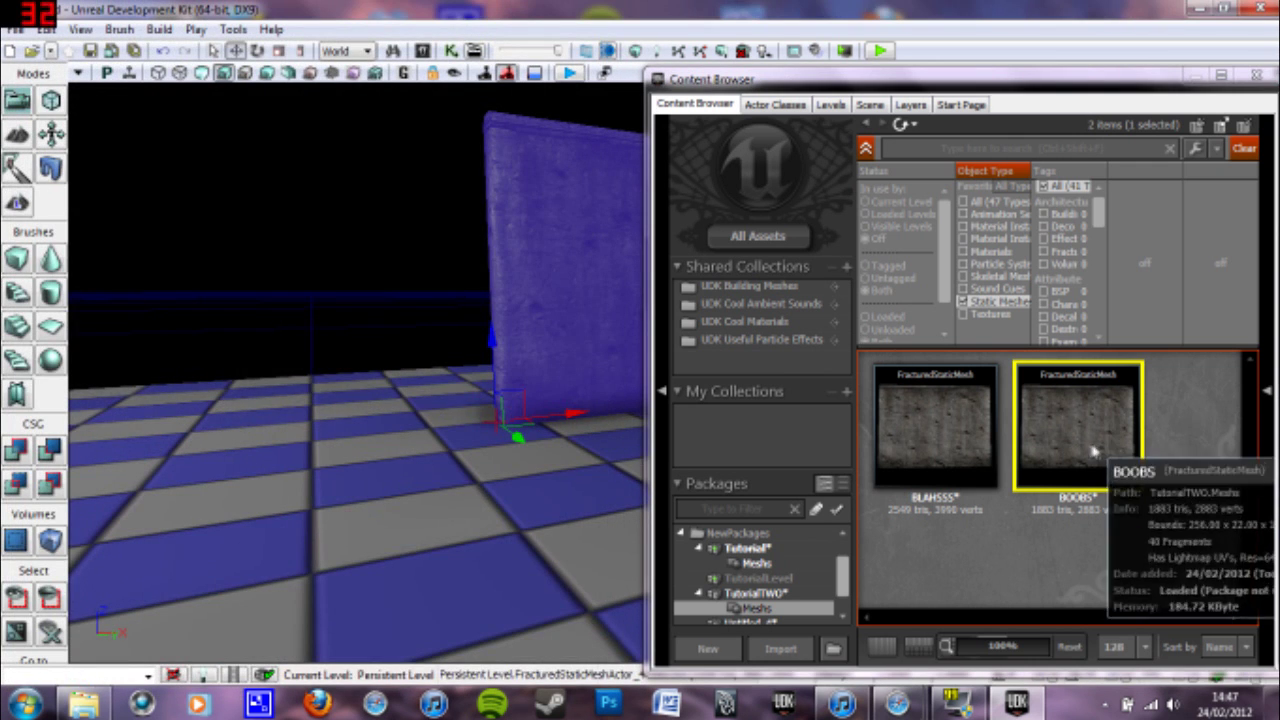
With the Content Browser closed, move the newly placed BOOBS wall along its X axis, well clear of the first wall
drag(230, 520, 210, 526)
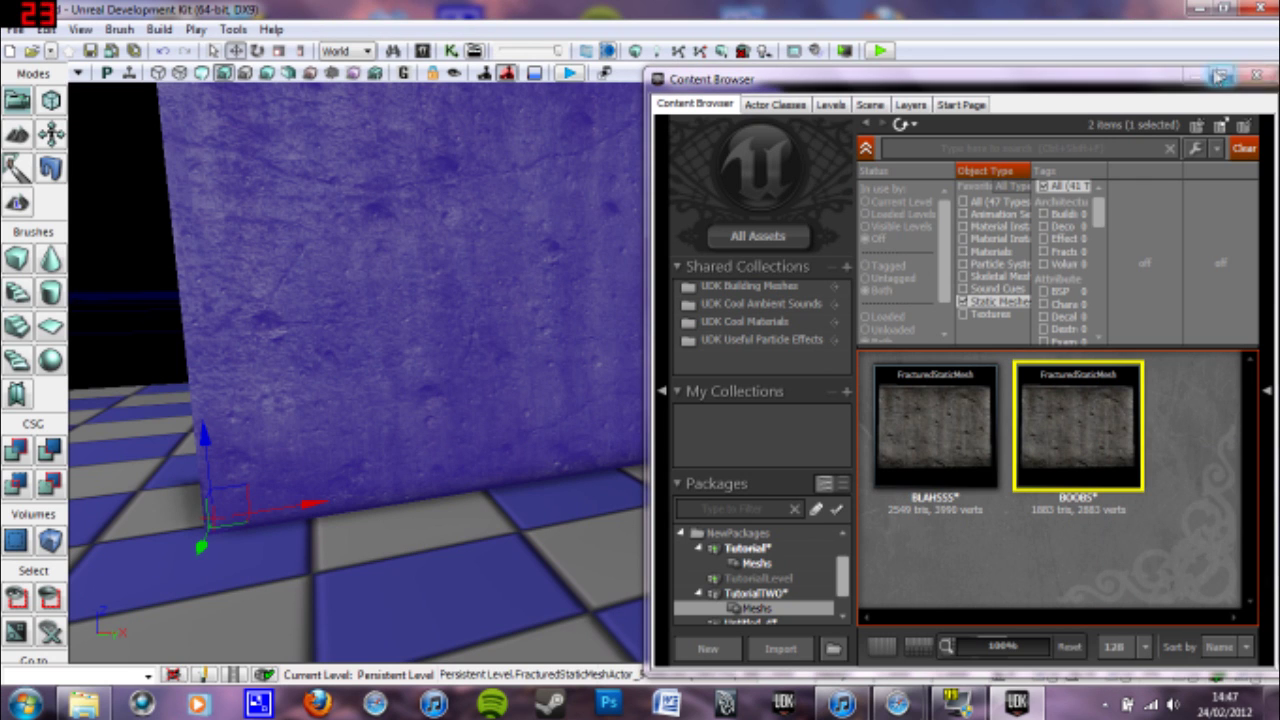
click(1194, 78)
click(1256, 76)
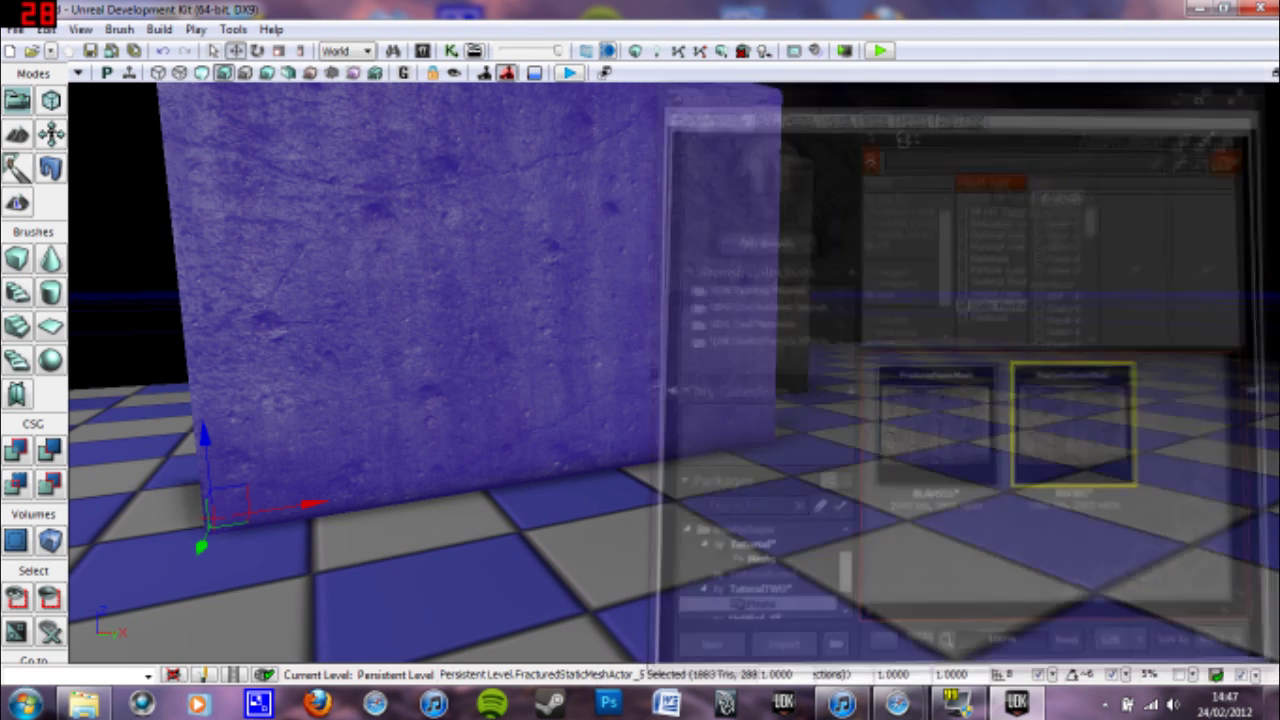
drag(800, 260, 760, 460)
right_drag(674, 400, 674, 460)
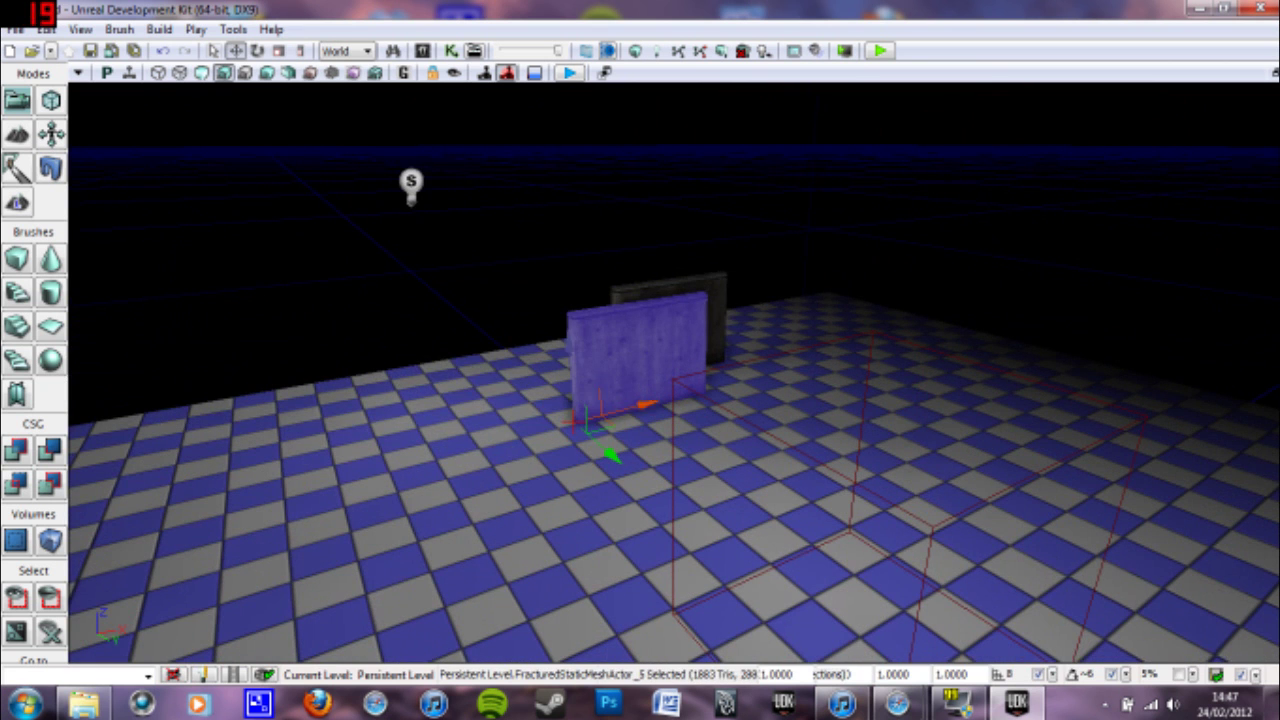
drag(635, 399, 270, 490)
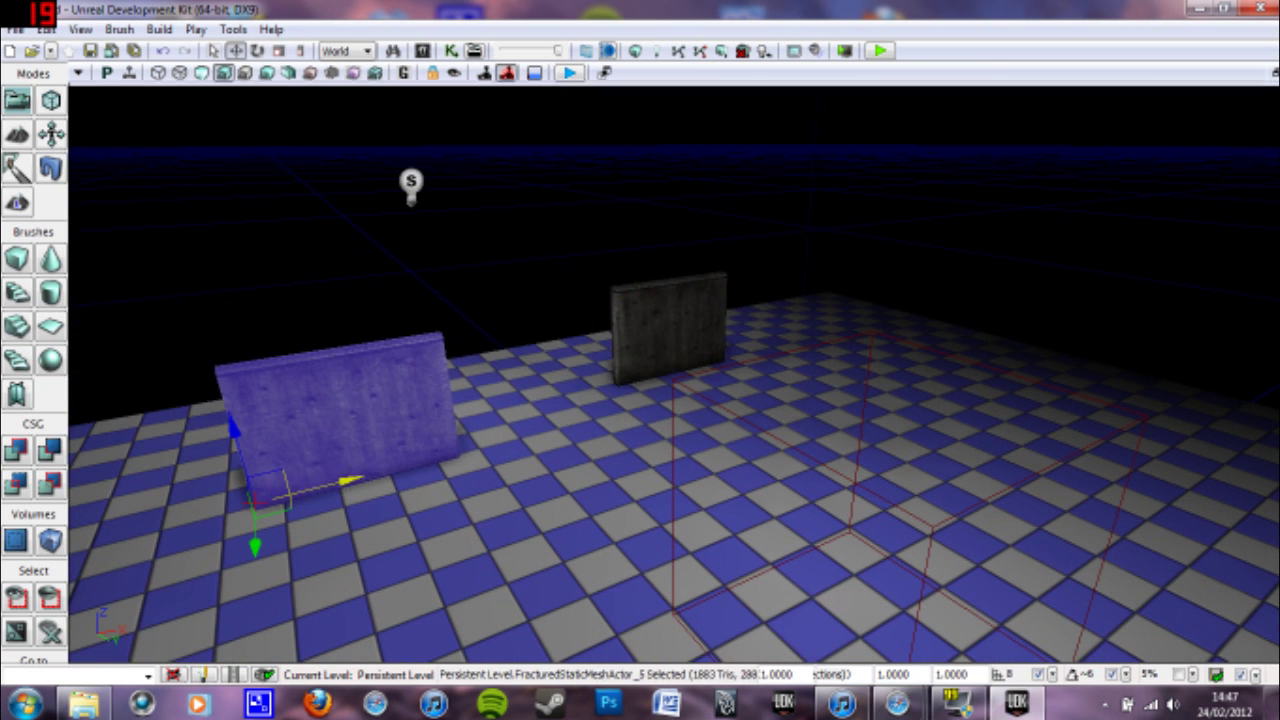
Build the level, dismiss the Map Check report and start playing the level, approaching the new wall
click(719, 52)
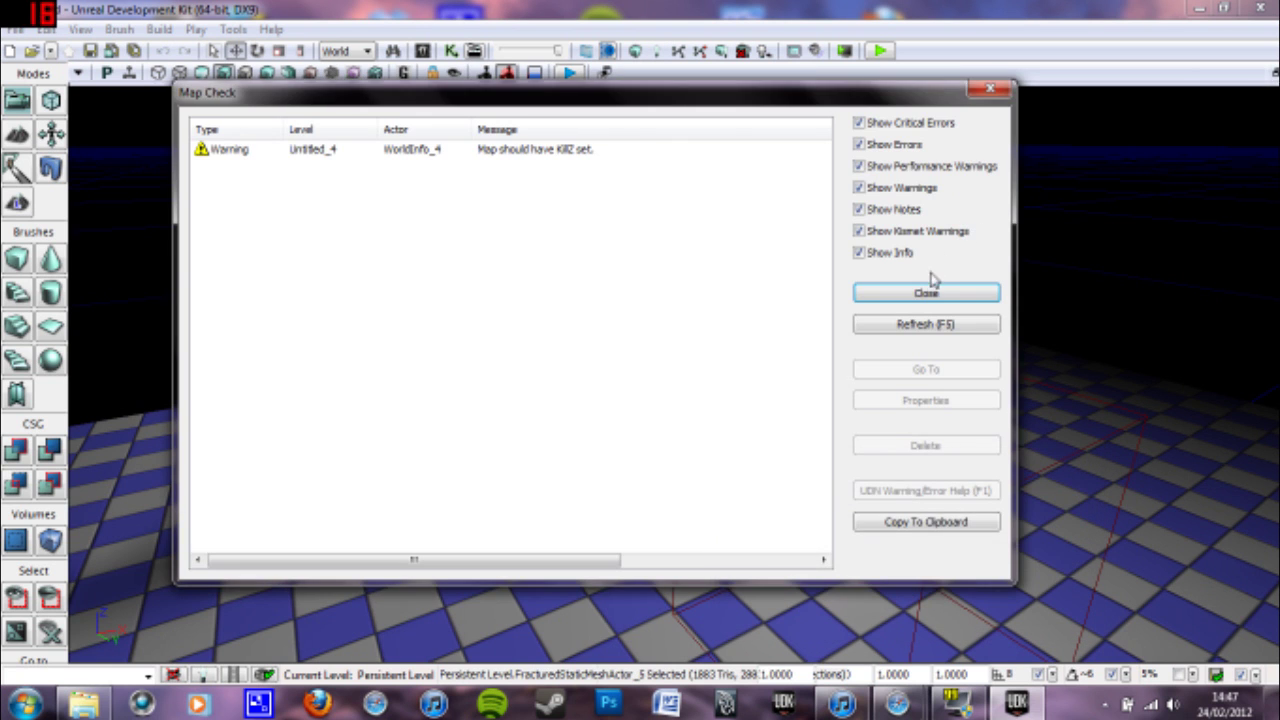
click(891, 291)
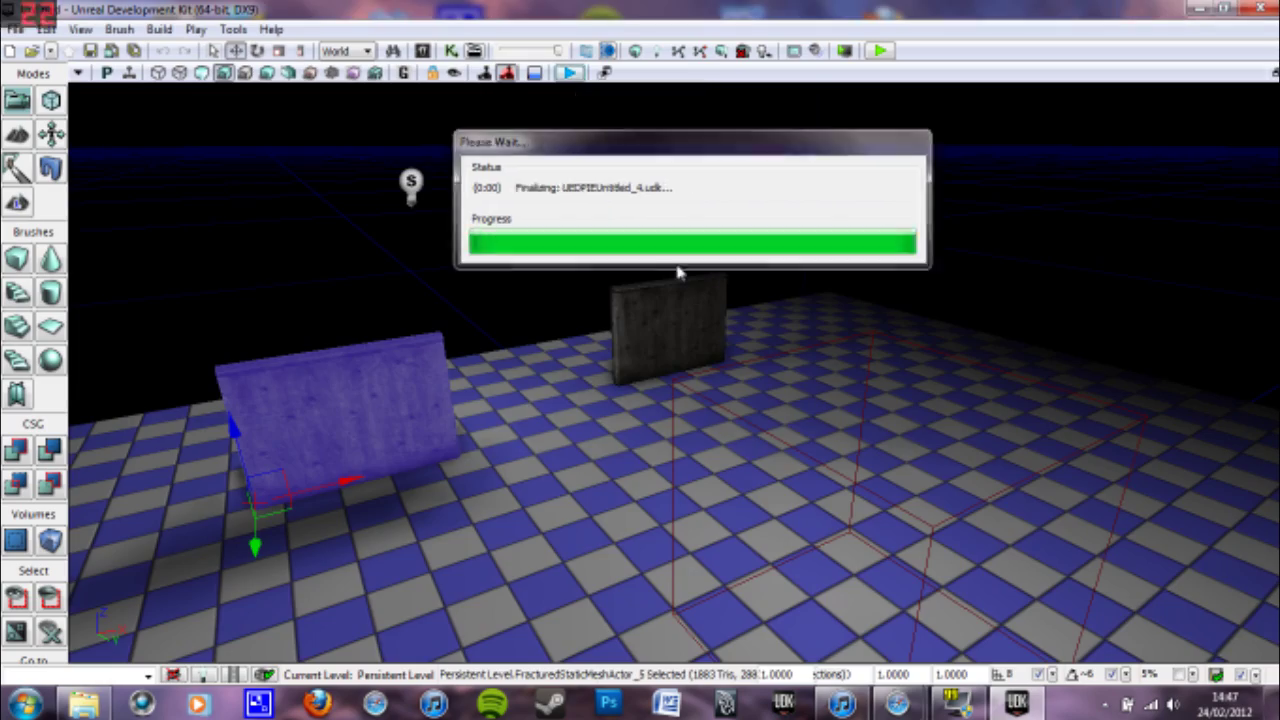
key(w)
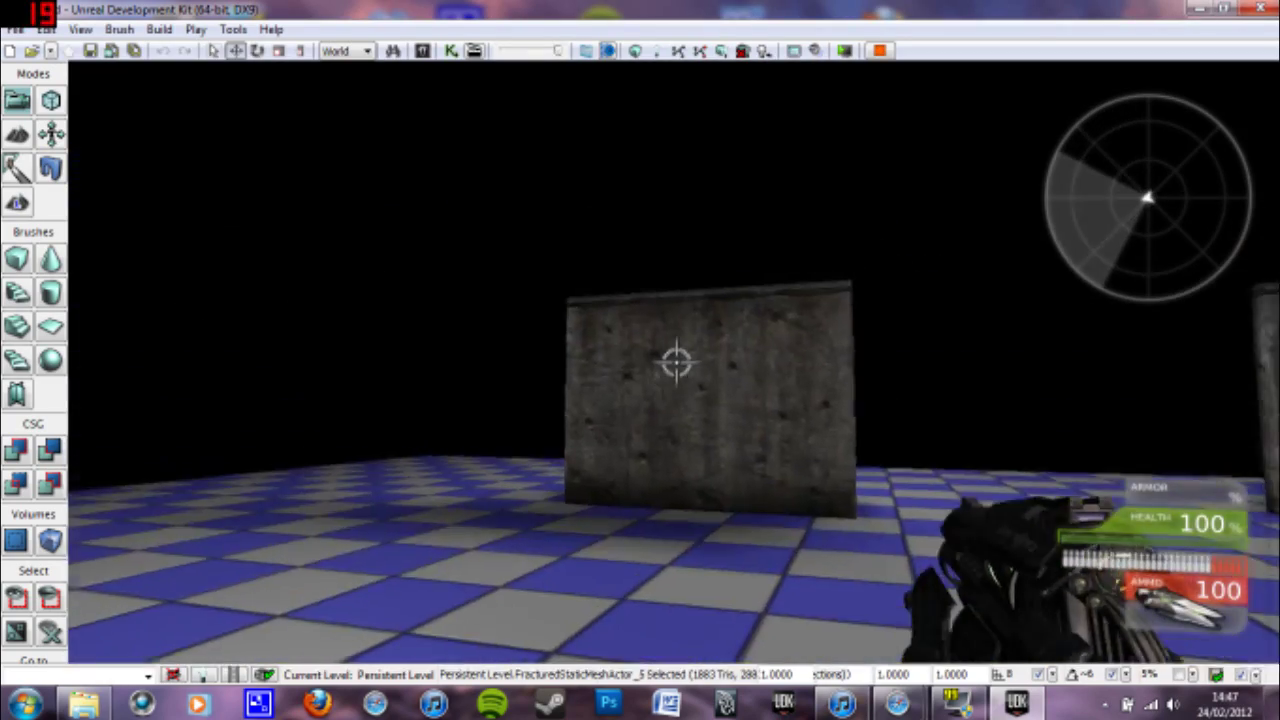
Shoot chunks in the middle, along the side edge and at the base of the new wall to test its fracturing
click(676, 362)
click(676, 362)
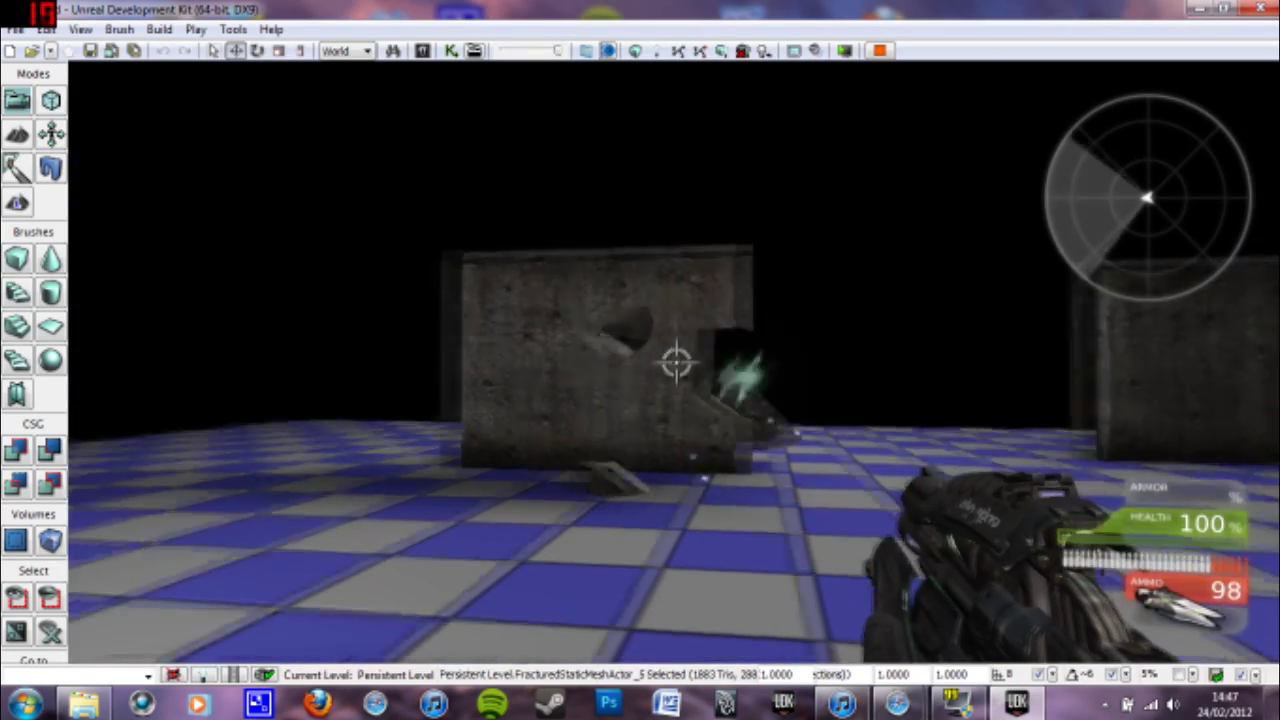
click(676, 362)
key(w)
click(676, 362)
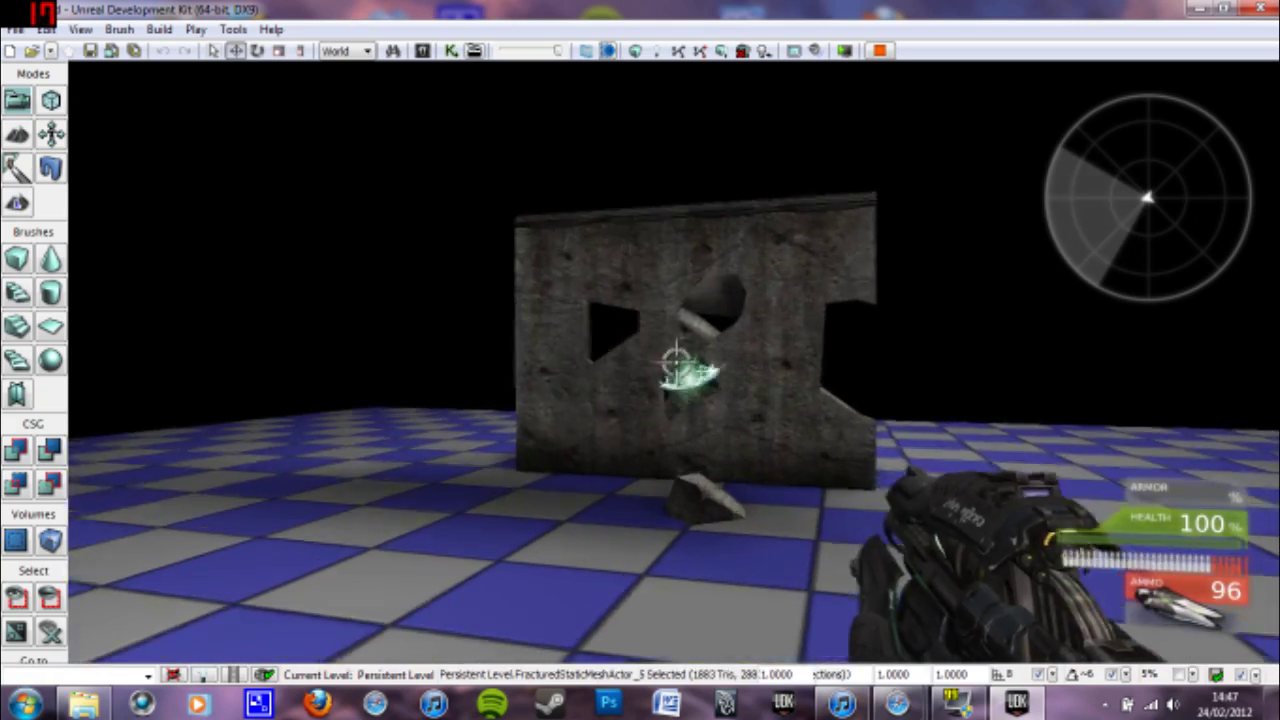
key(d)
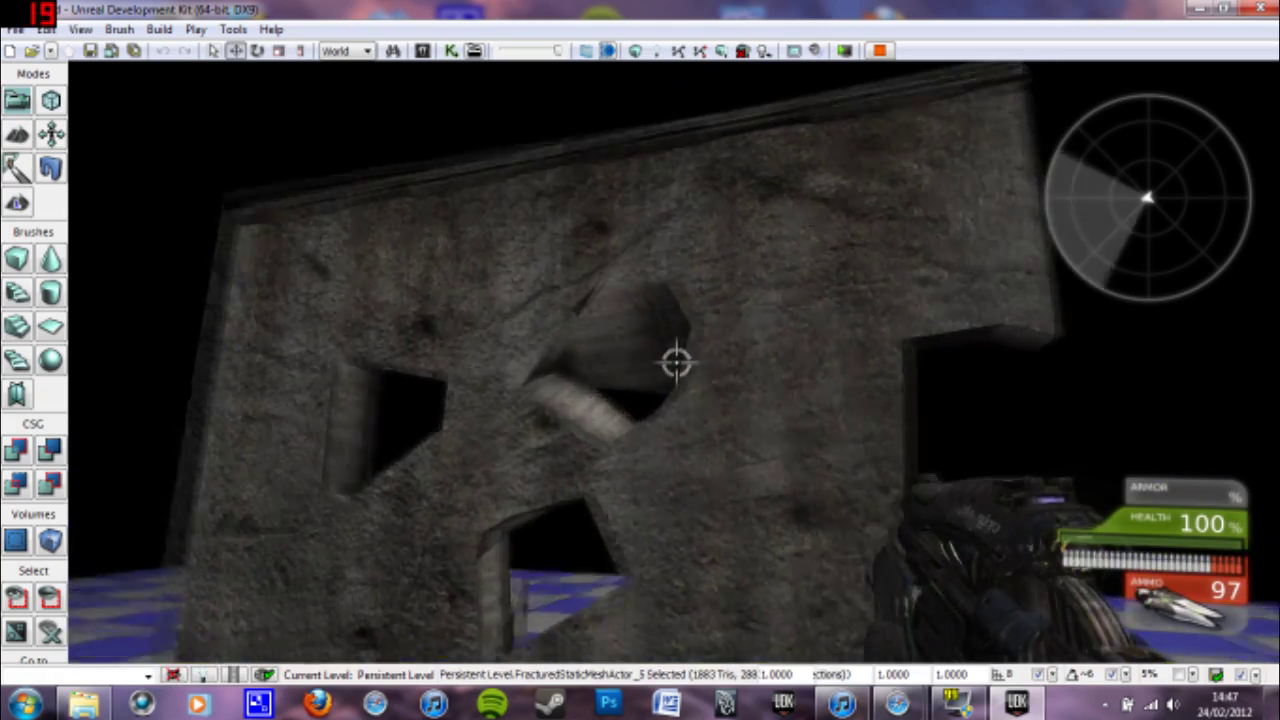
key(s)
click(676, 362)
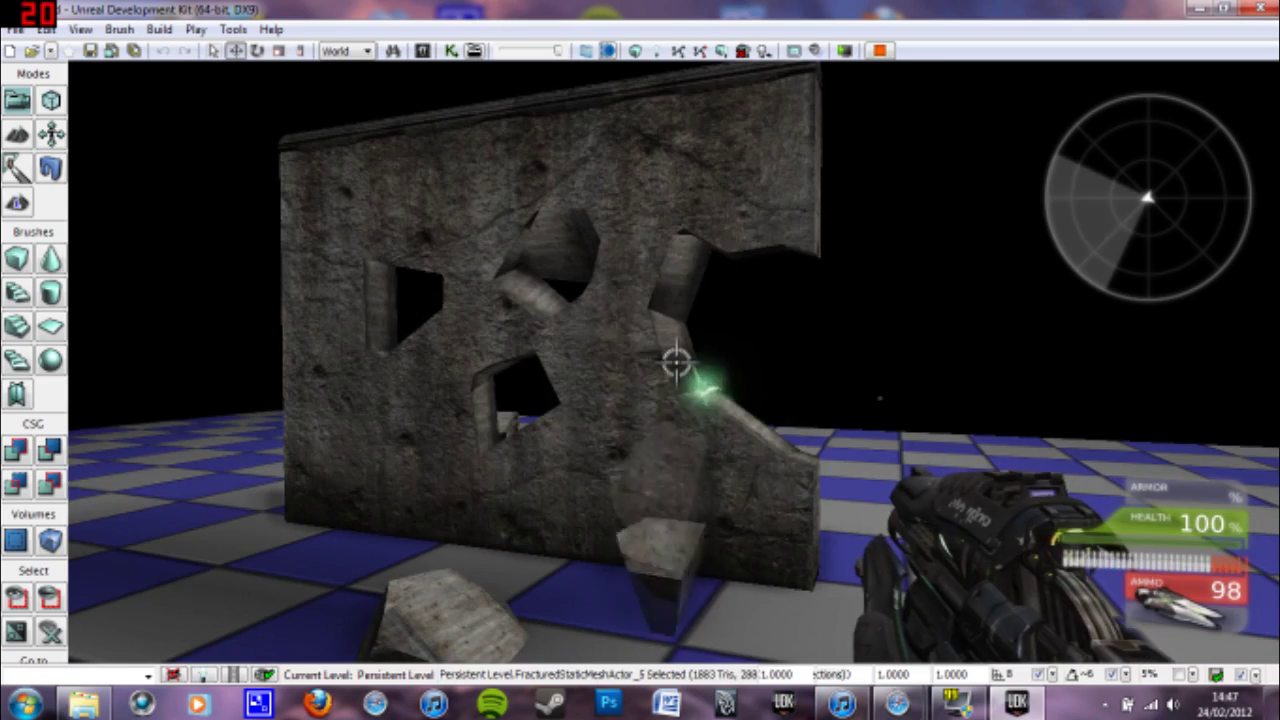
key(w)
key(w)
click(676, 362)
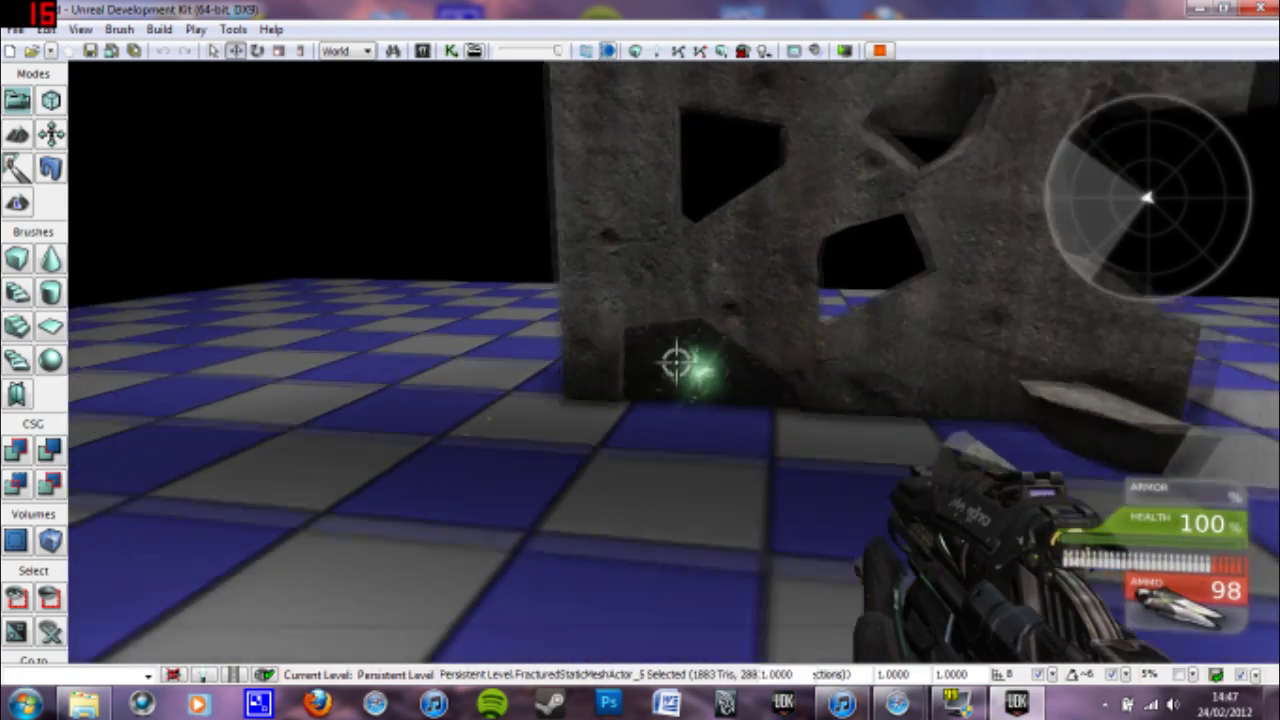
key(s)
key(w)
key(w)
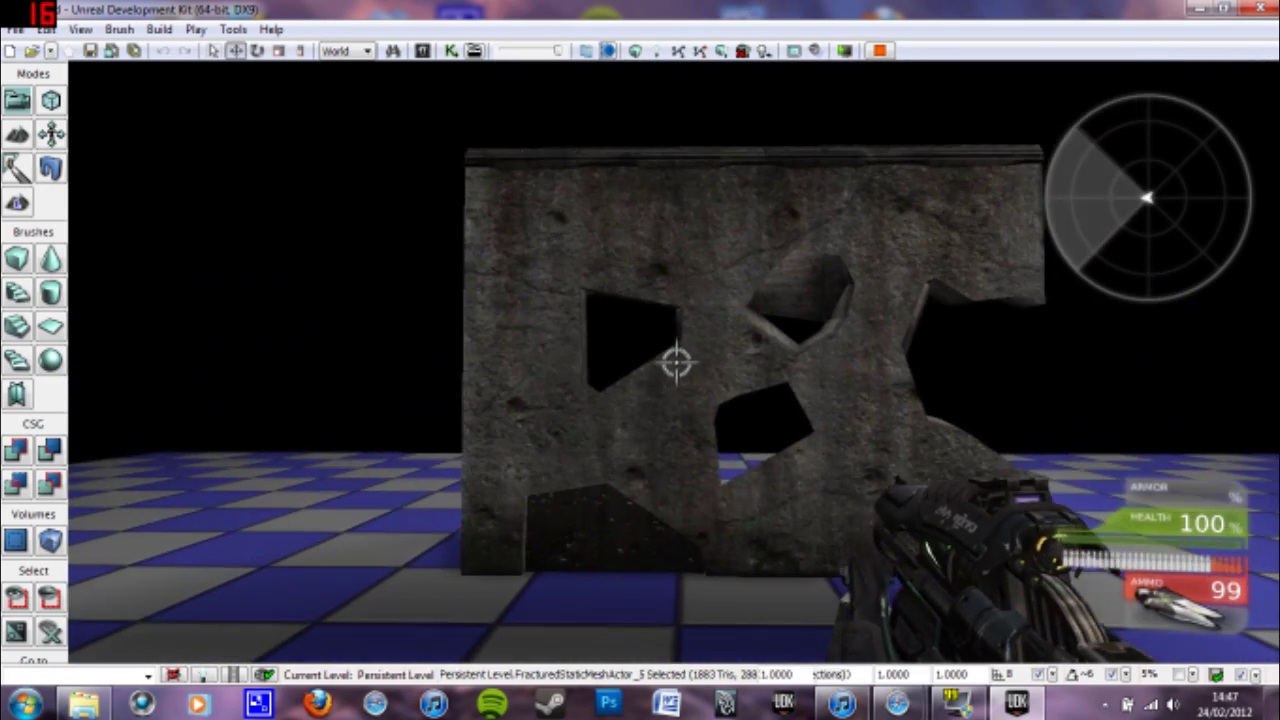
Shoot out the wall's central and upper chunks to test how the supported base holds, and end the play session
click(676, 362)
click(676, 362)
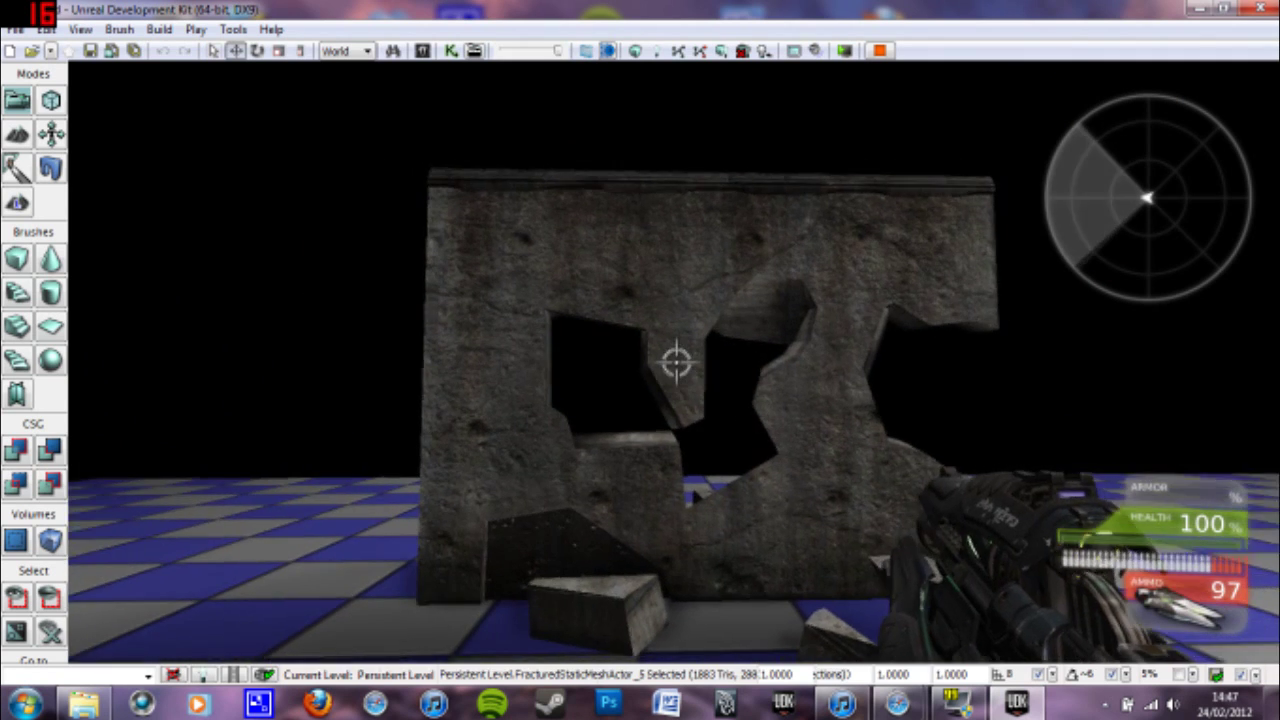
click(676, 362)
key(w)
click(676, 362)
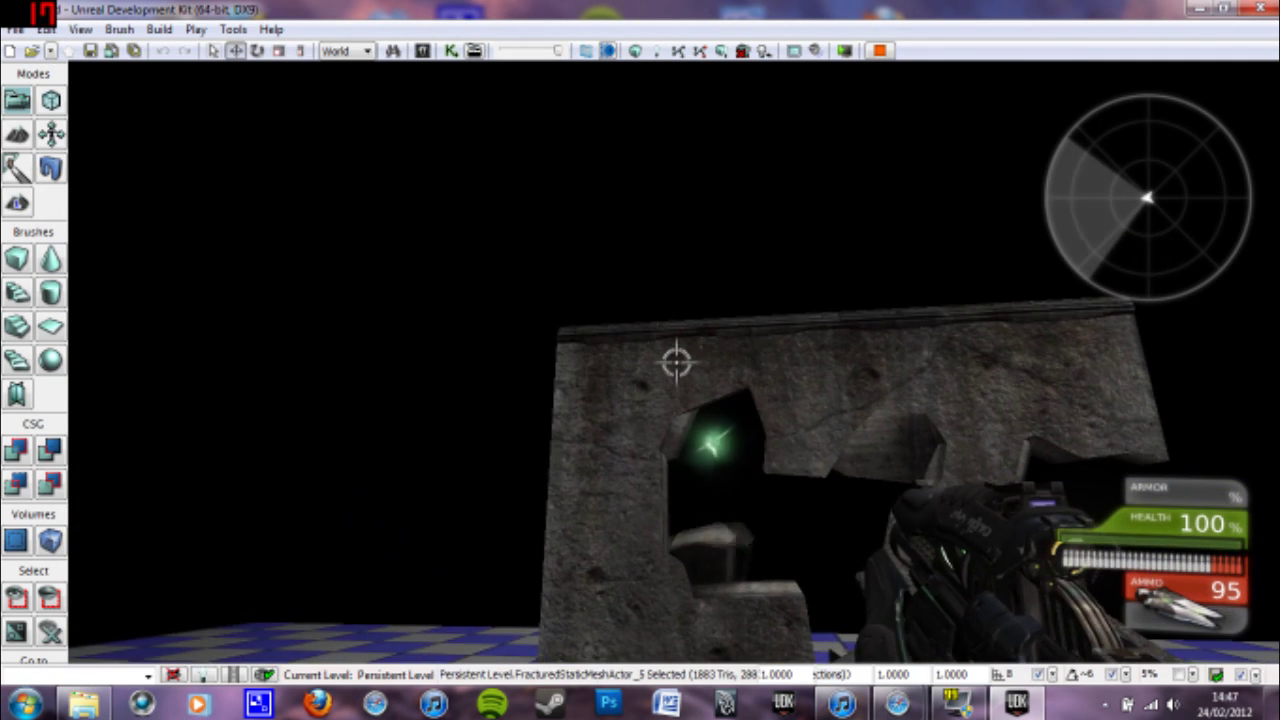
click(676, 362)
click(676, 362)
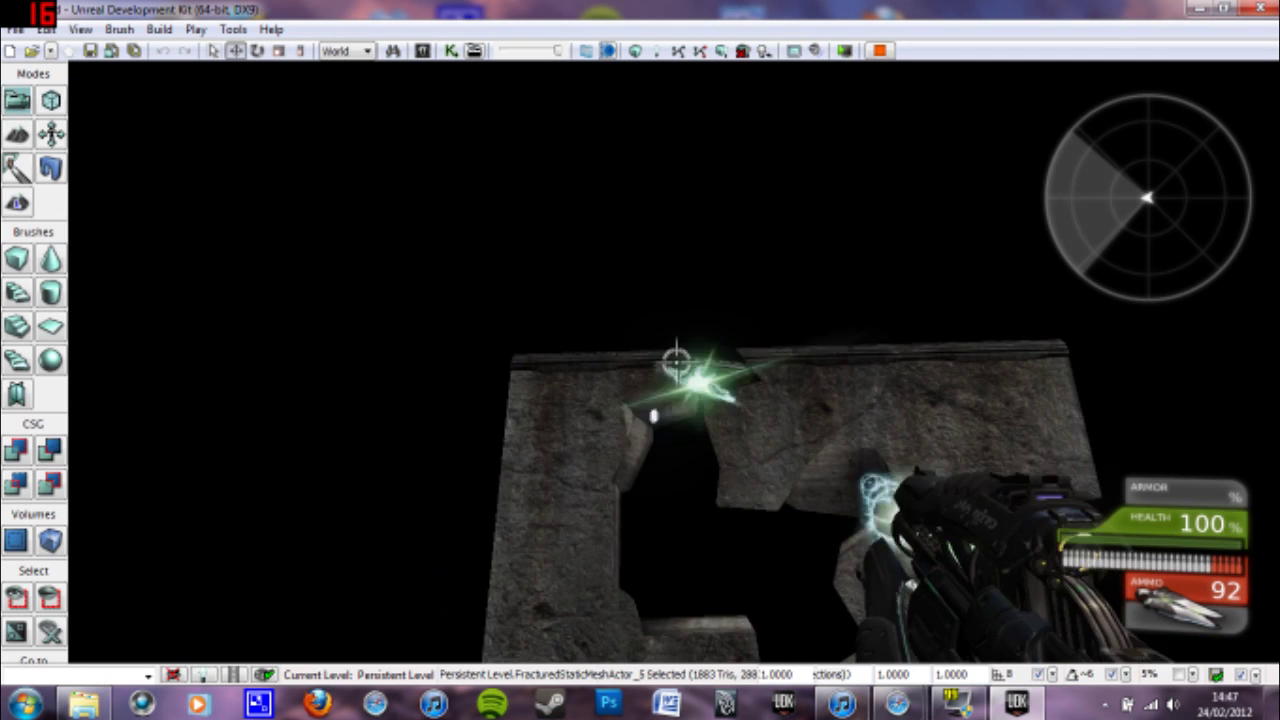
click(676, 362)
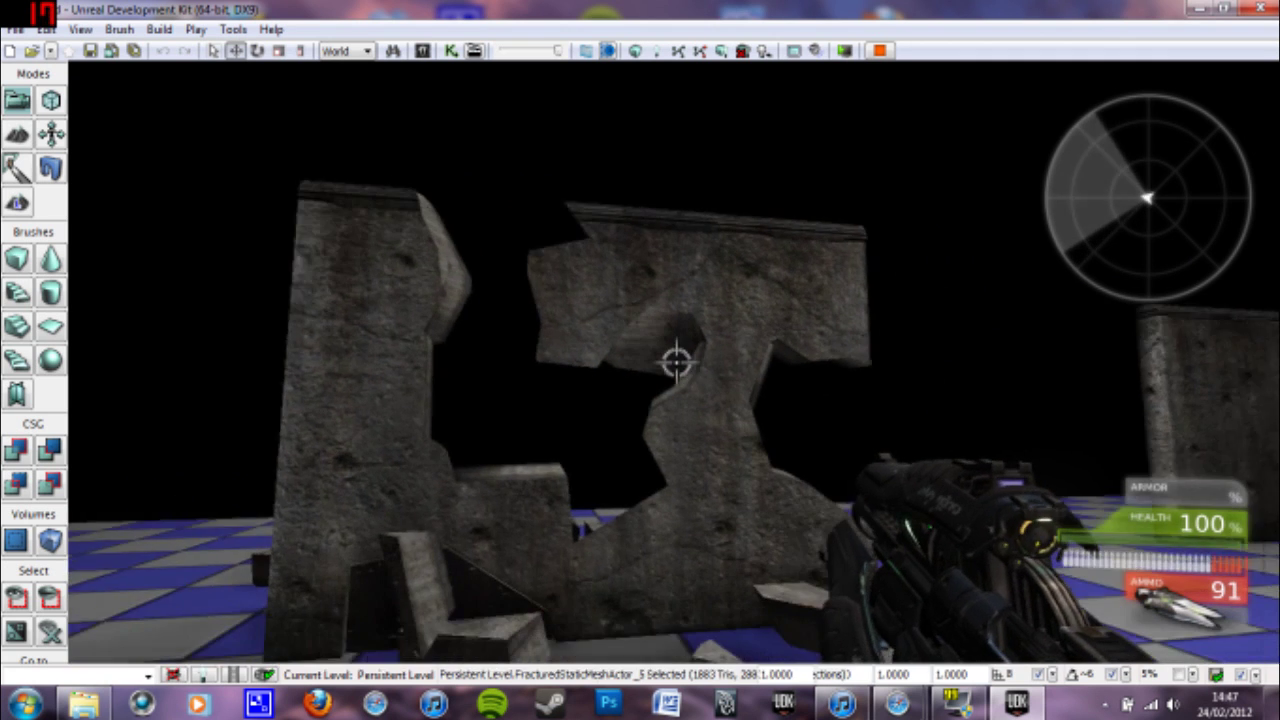
click(676, 362)
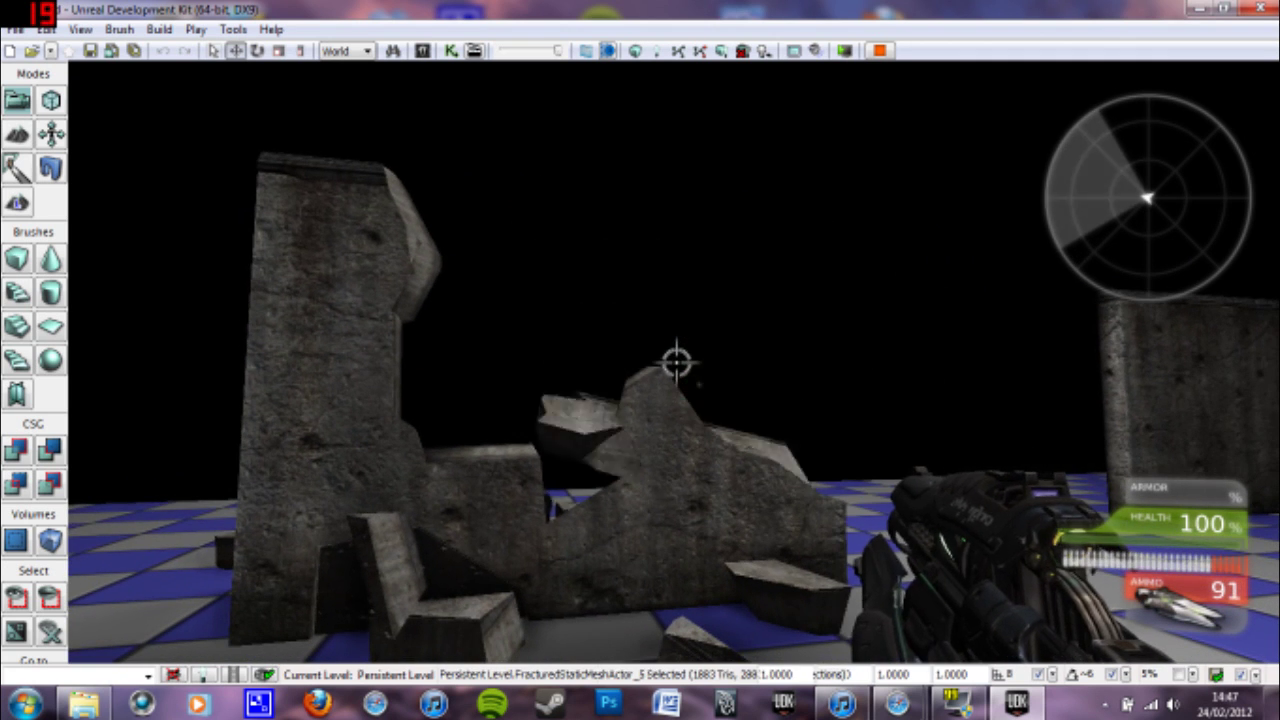
key(s)
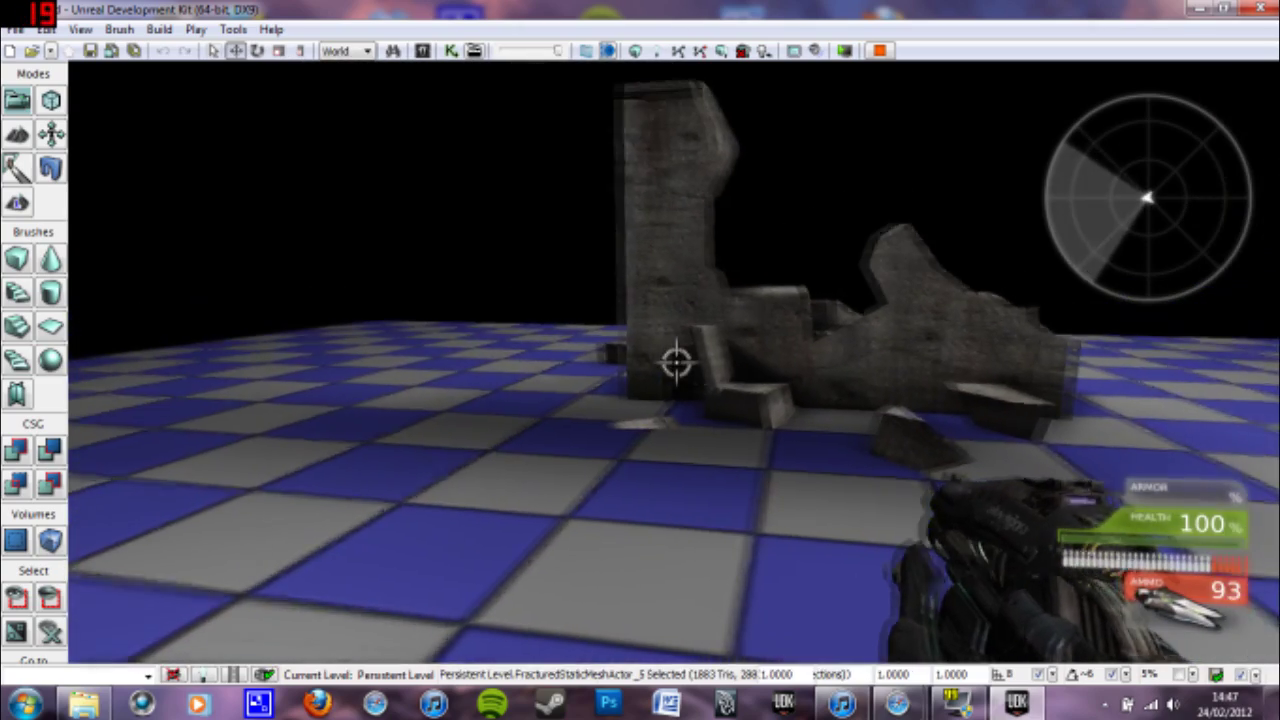
drag(676, 362, 640, 450)
key(Escape)
Reopen the Content Browser with the new wall in view
right_drag(640, 450, 648, 422)
drag(648, 422, 645, 460)
click(418, 51)
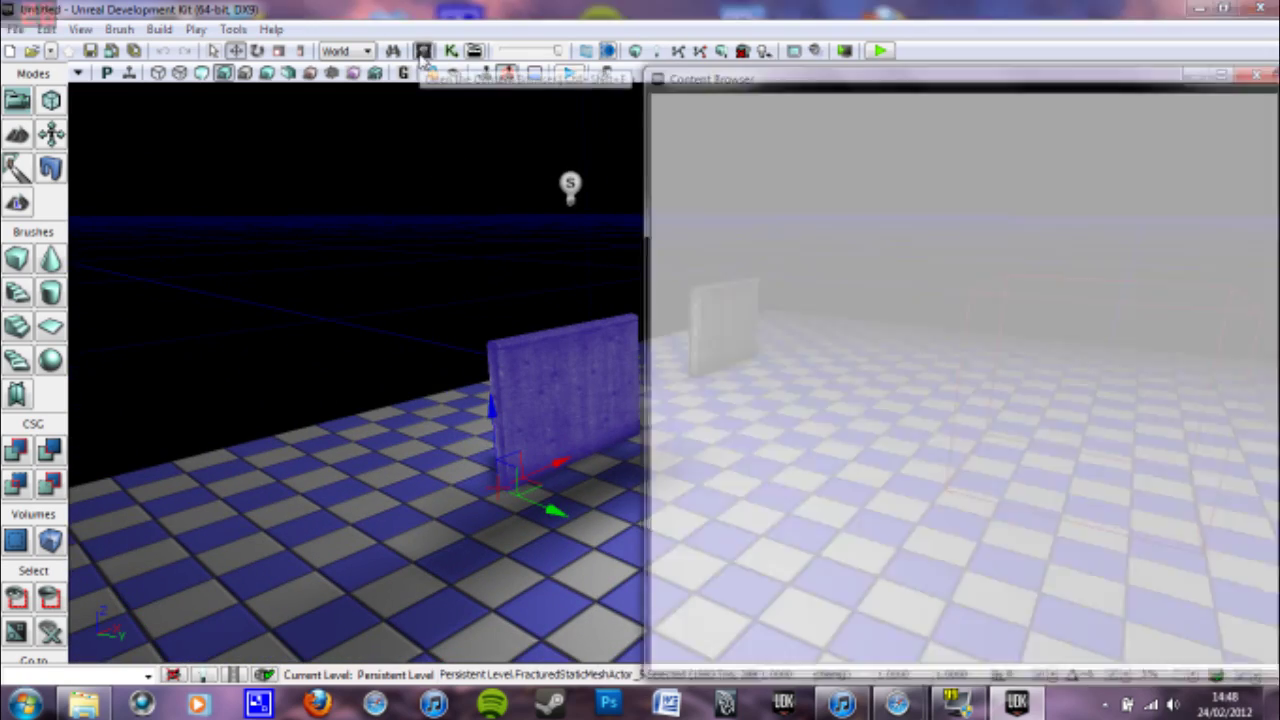
Place an RB_RadialImpulseActor from the Physics actor classes on the floor in front of the wall and close the browser
click(775, 105)
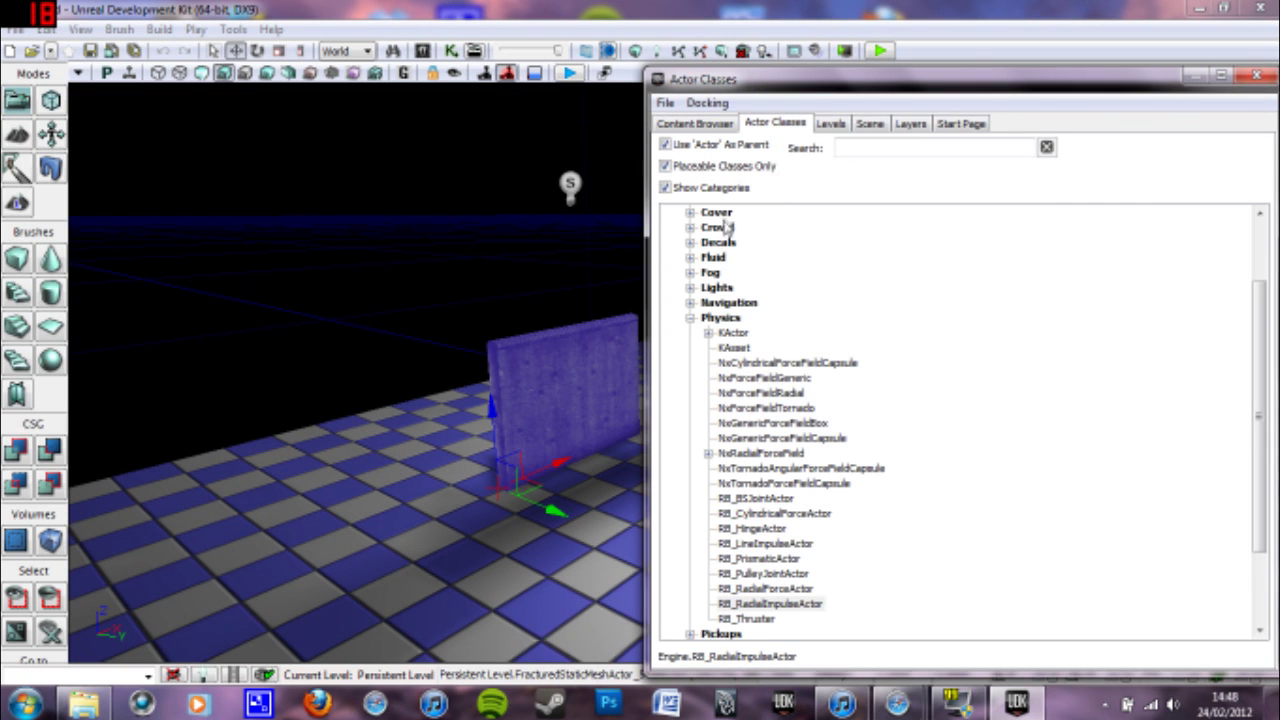
click(690, 318)
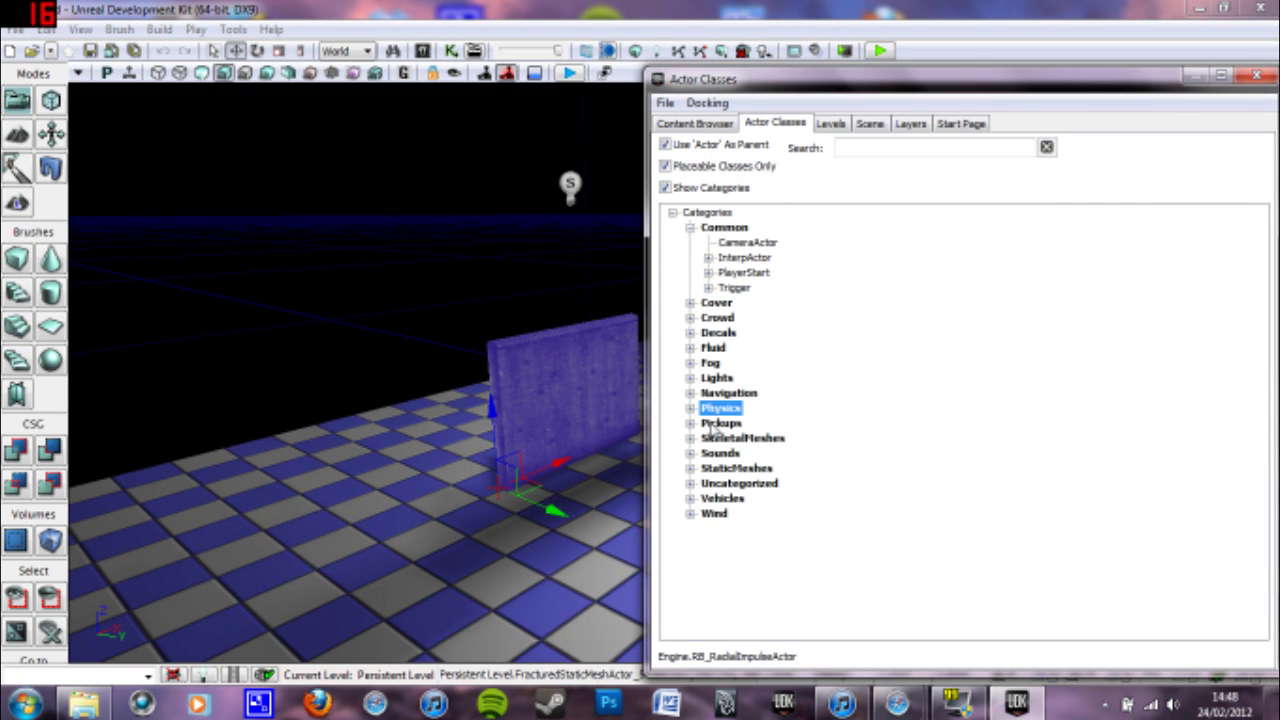
click(690, 408)
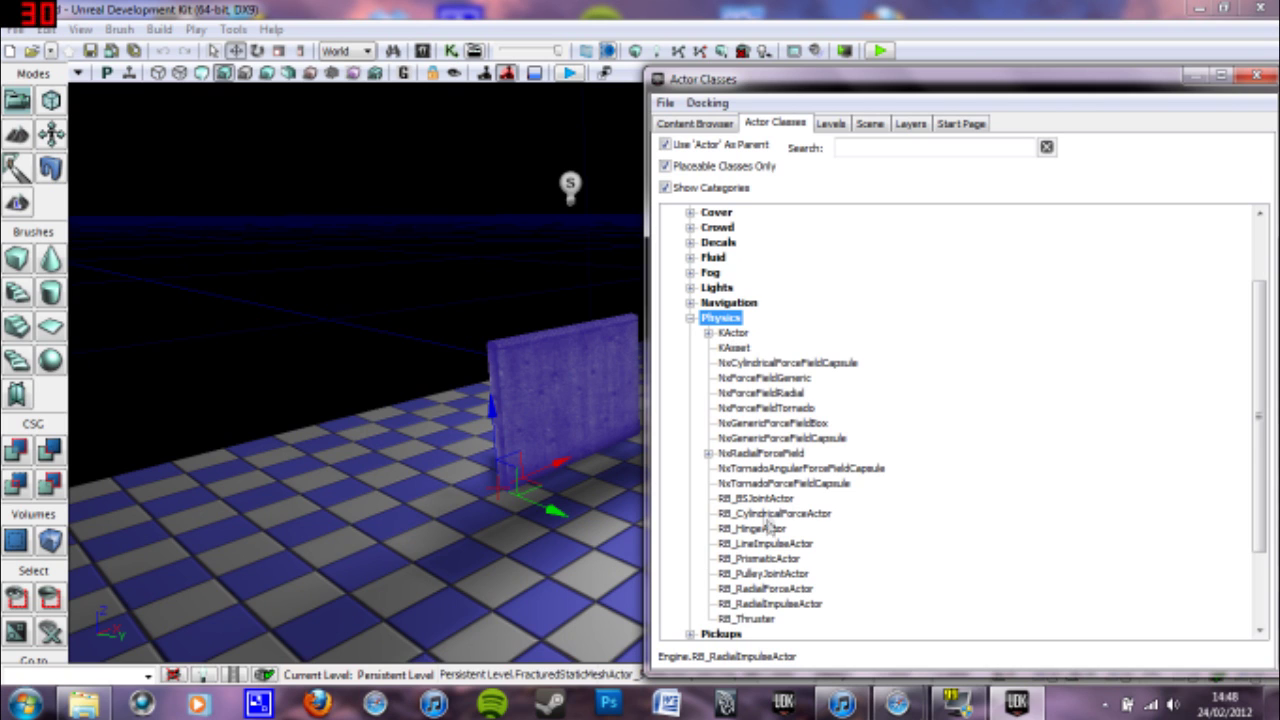
click(780, 604)
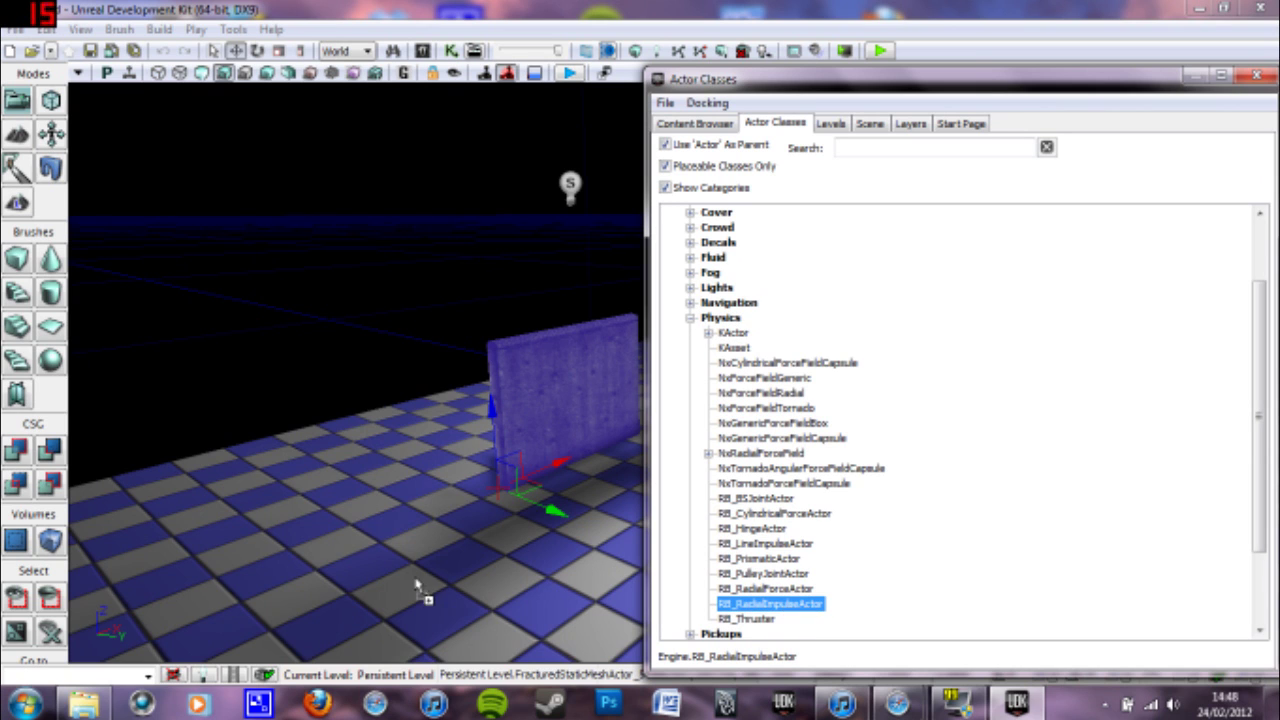
drag(417, 581, 417, 582)
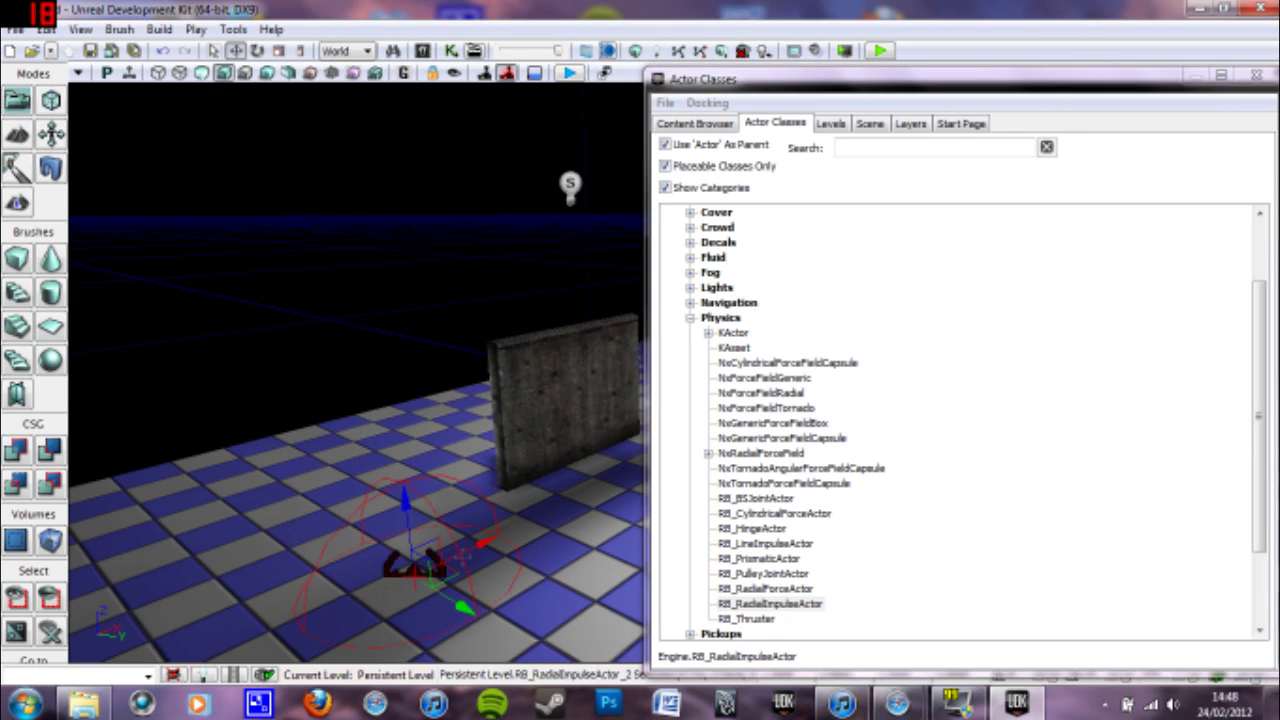
click(1255, 76)
Raise the radial impulse actor off the floor and move it against the middle of the nearby wall's face
right_click(613, 556)
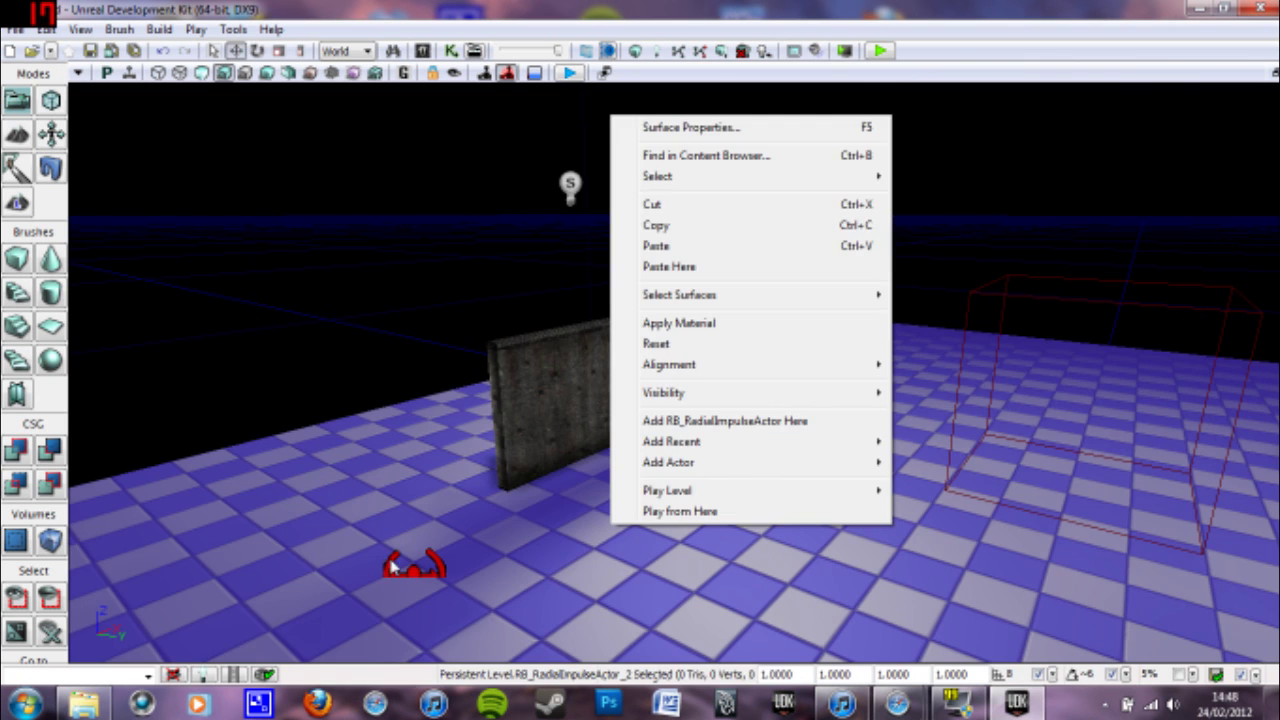
click(393, 567)
drag(406, 527, 565, 385)
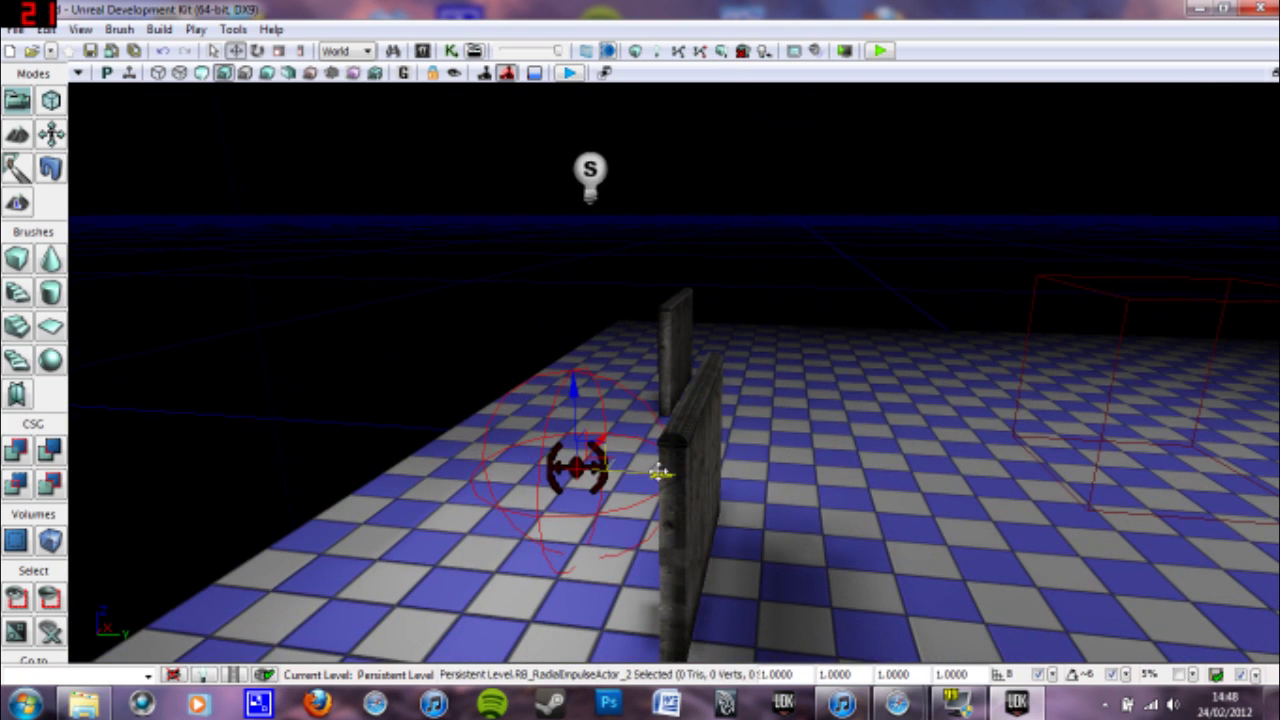
drag(660, 474, 968, 600)
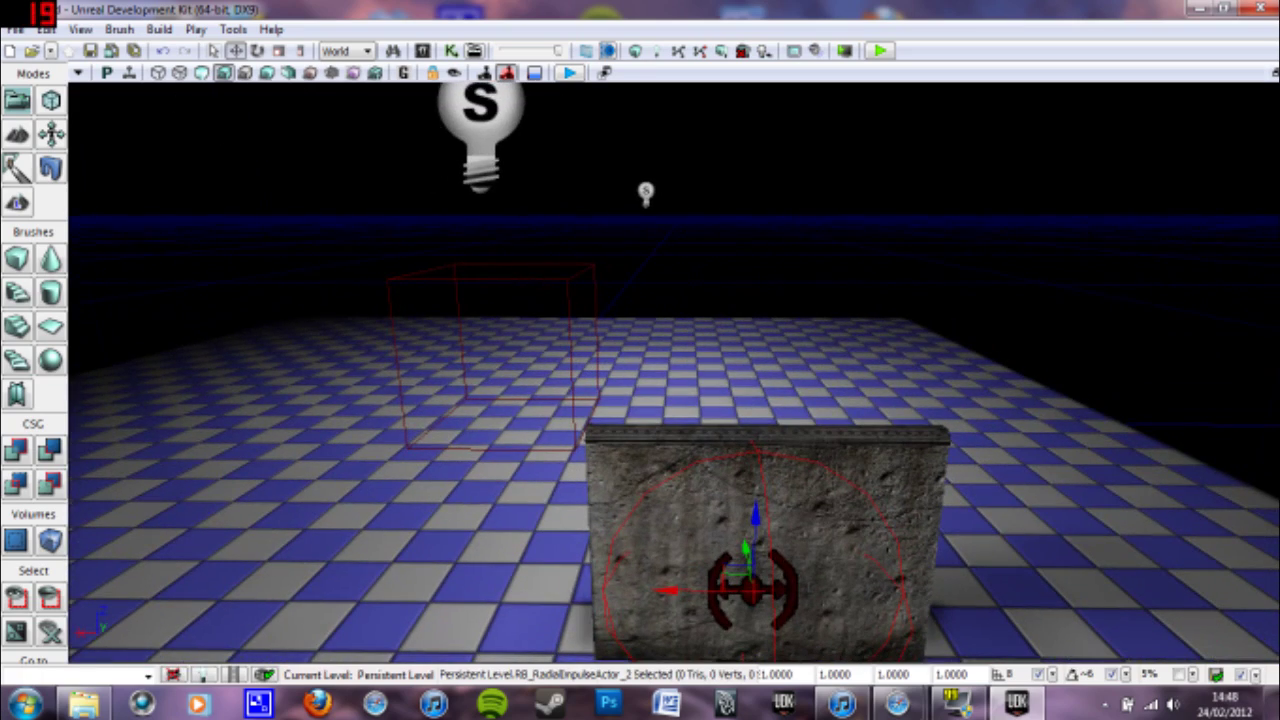
drag(686, 586, 848, 646)
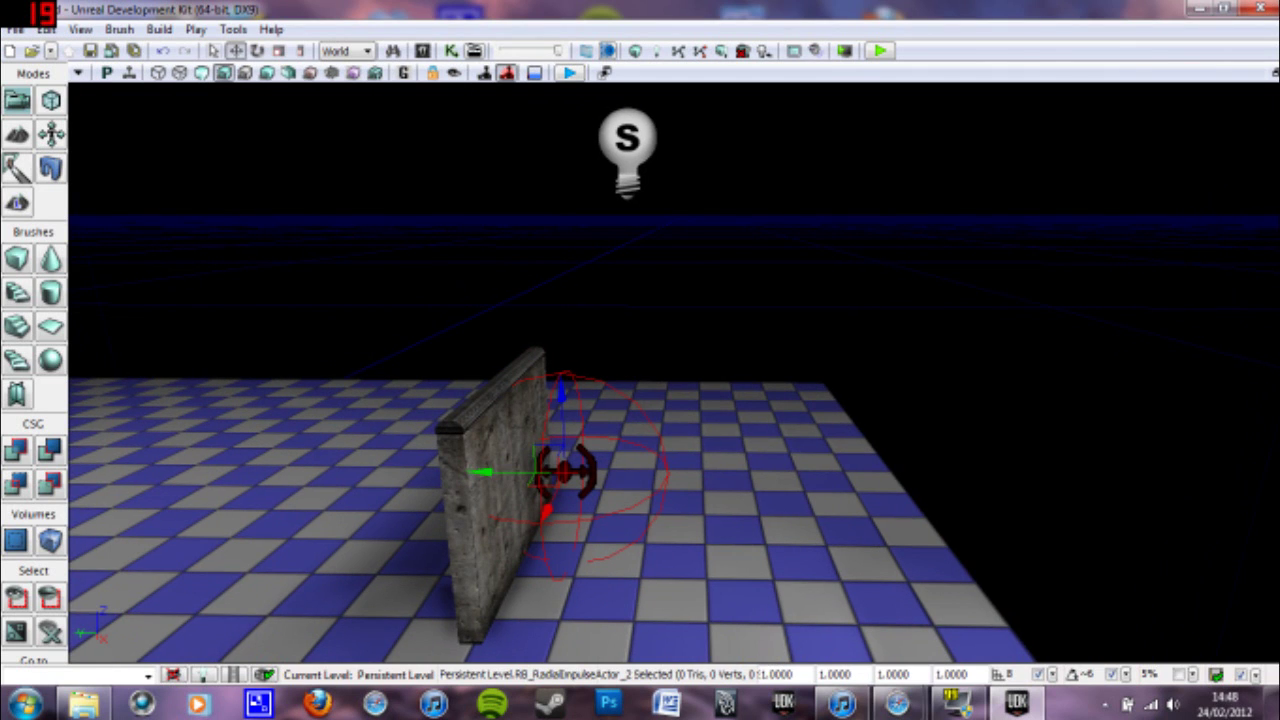
drag(481, 471, 460, 474)
Scale up the radial impulse actor's sphere to a radius of about 140 so it covers the wall, and return to move mode
key(space)
key(space)
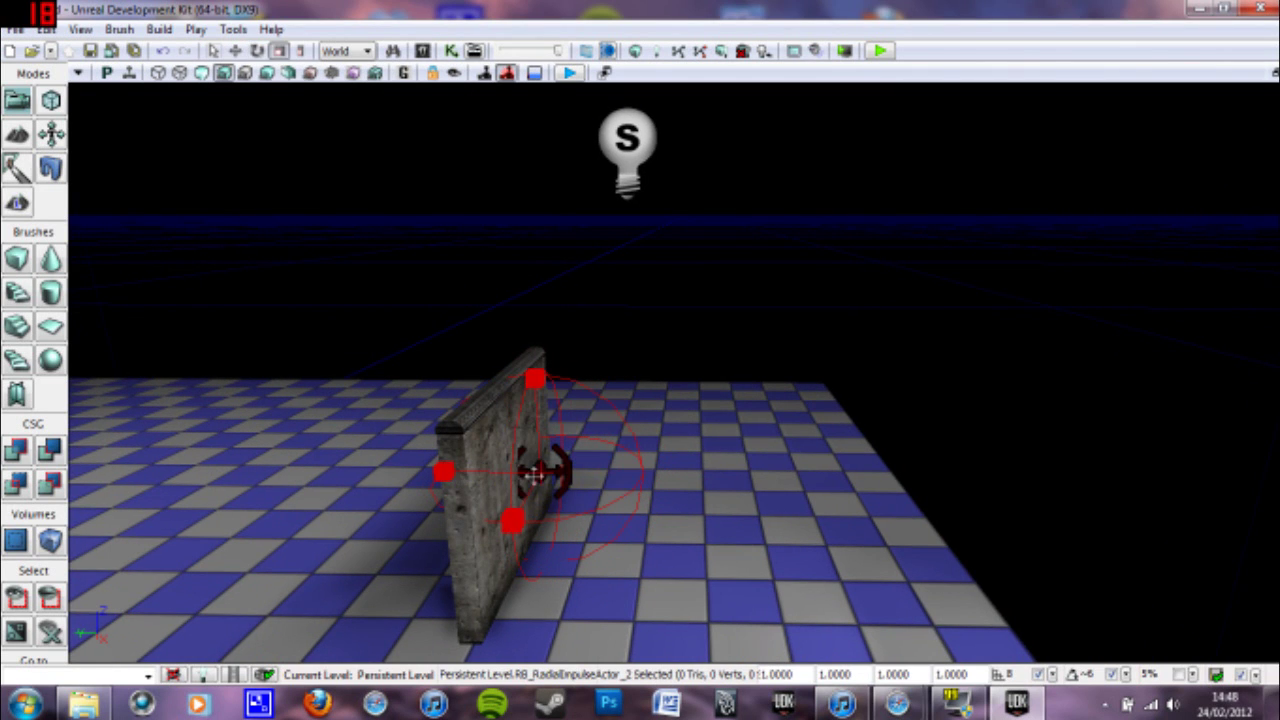
mouse_move(537, 475)
mouse_down()
mouse_move(540, 400)
mouse_move(540, 472)
mouse_up()
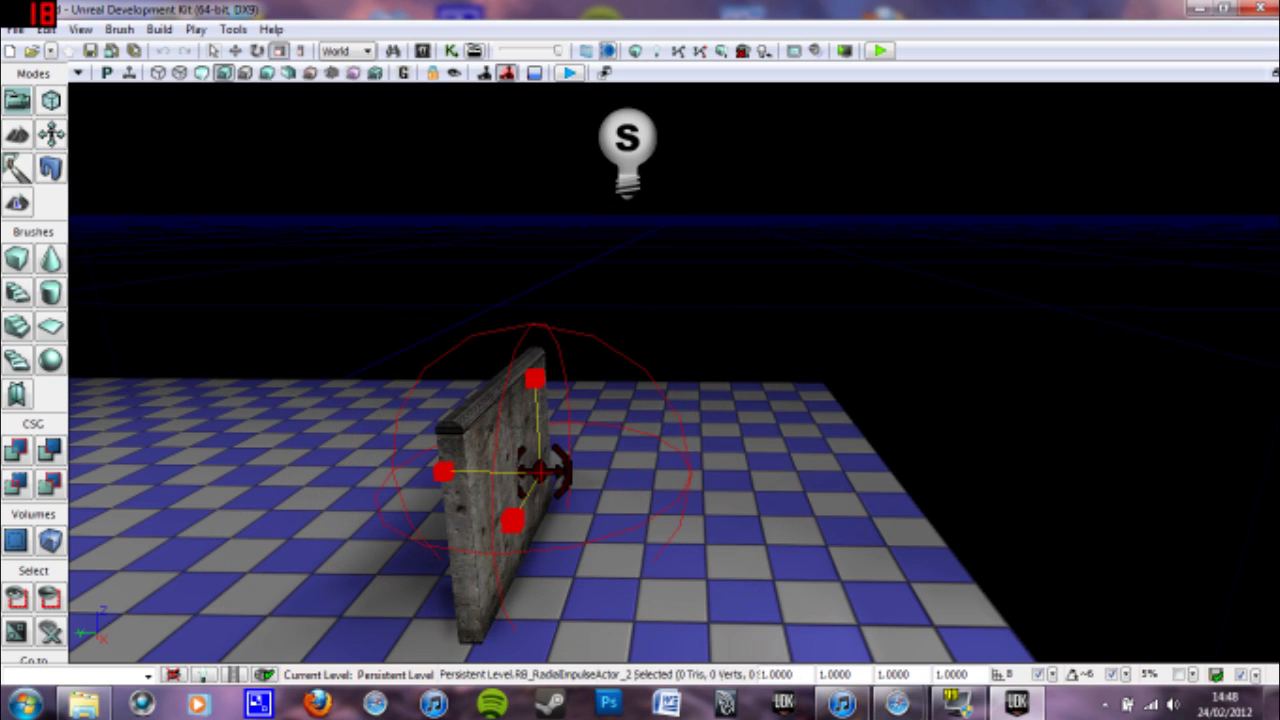
key(space)
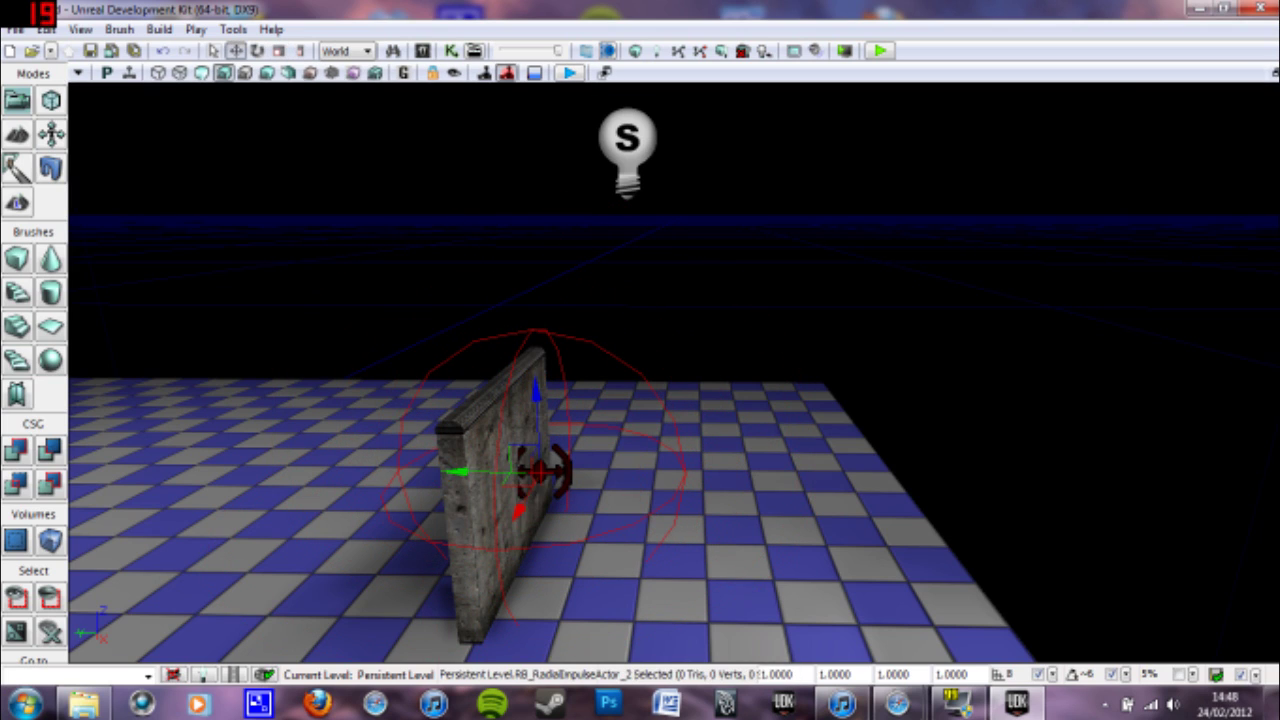
Enable Cause Fracture in the radial impulse actor's impulse component and set its Impulse Radius to 140
drag(660, 400, 740, 380)
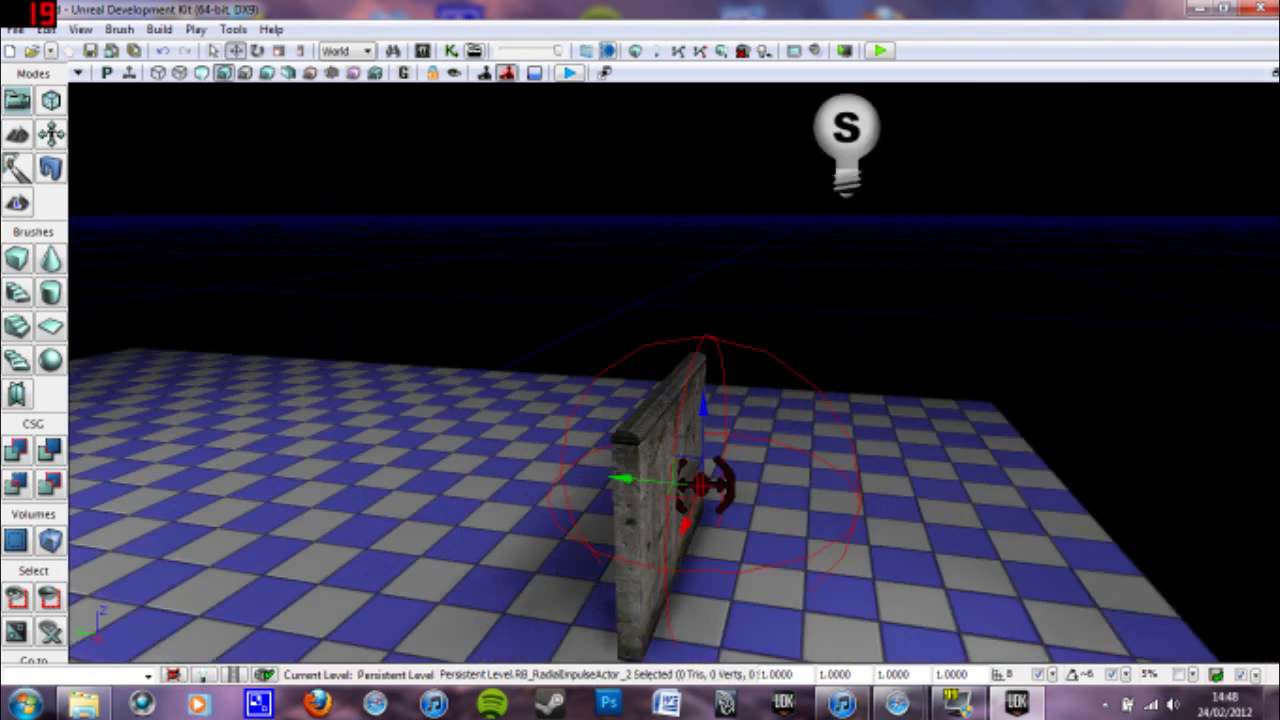
drag(674, 372, 698, 440)
key(F4)
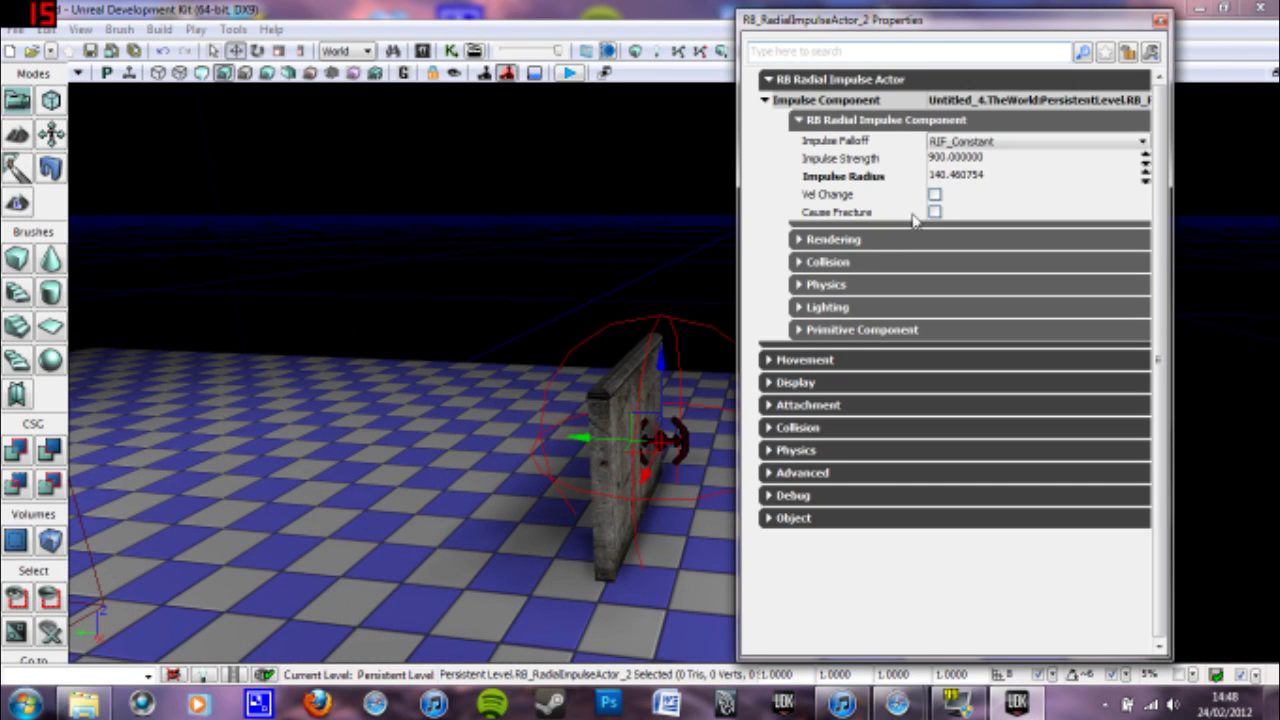
click(799, 120)
click(766, 100)
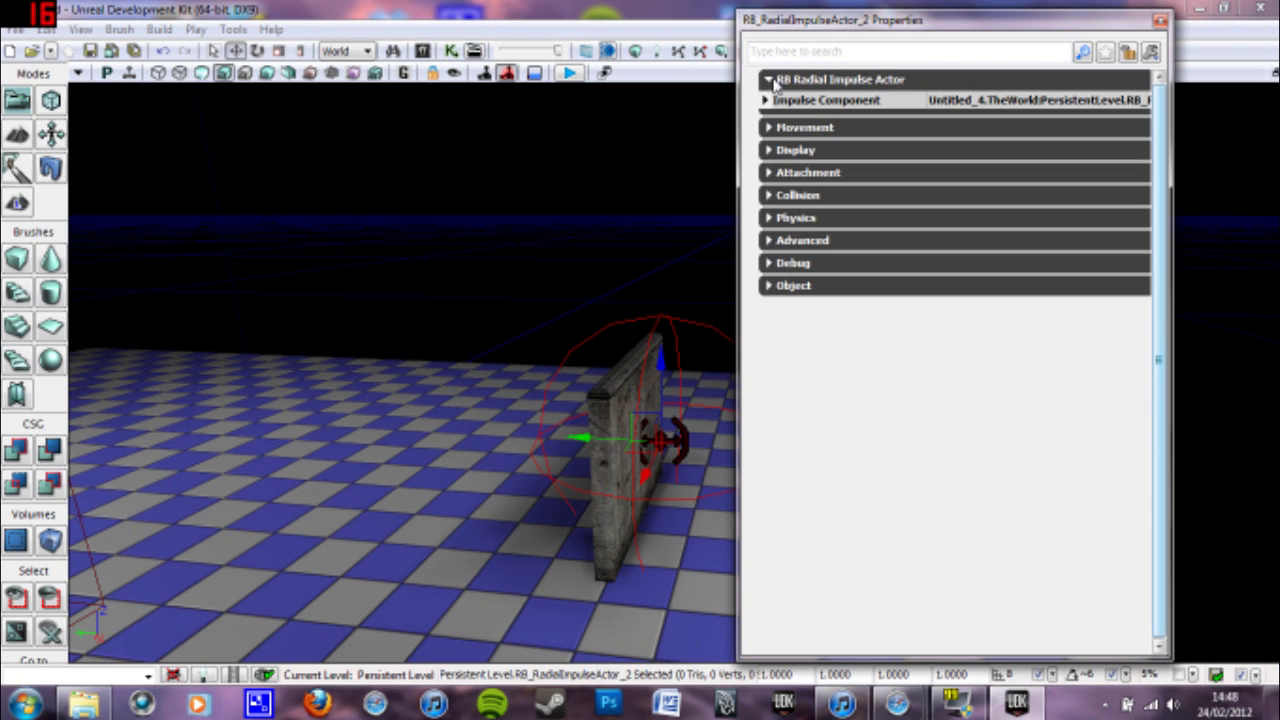
click(766, 100)
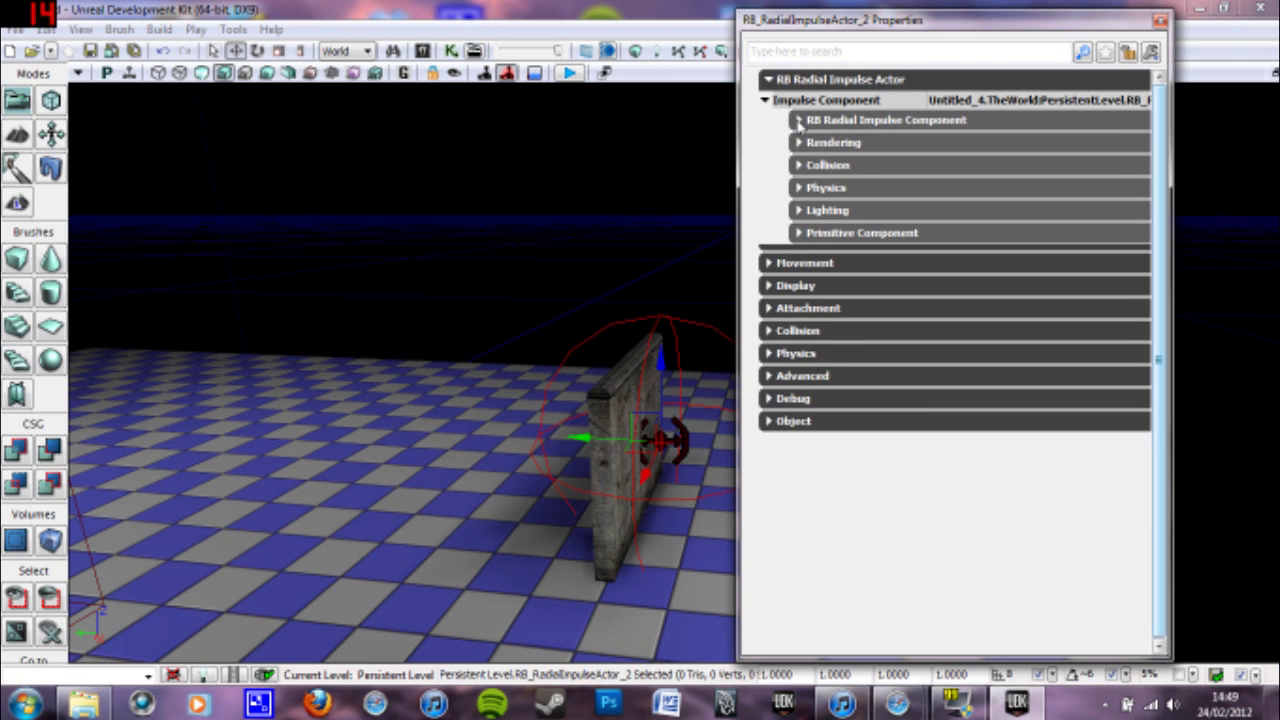
click(799, 120)
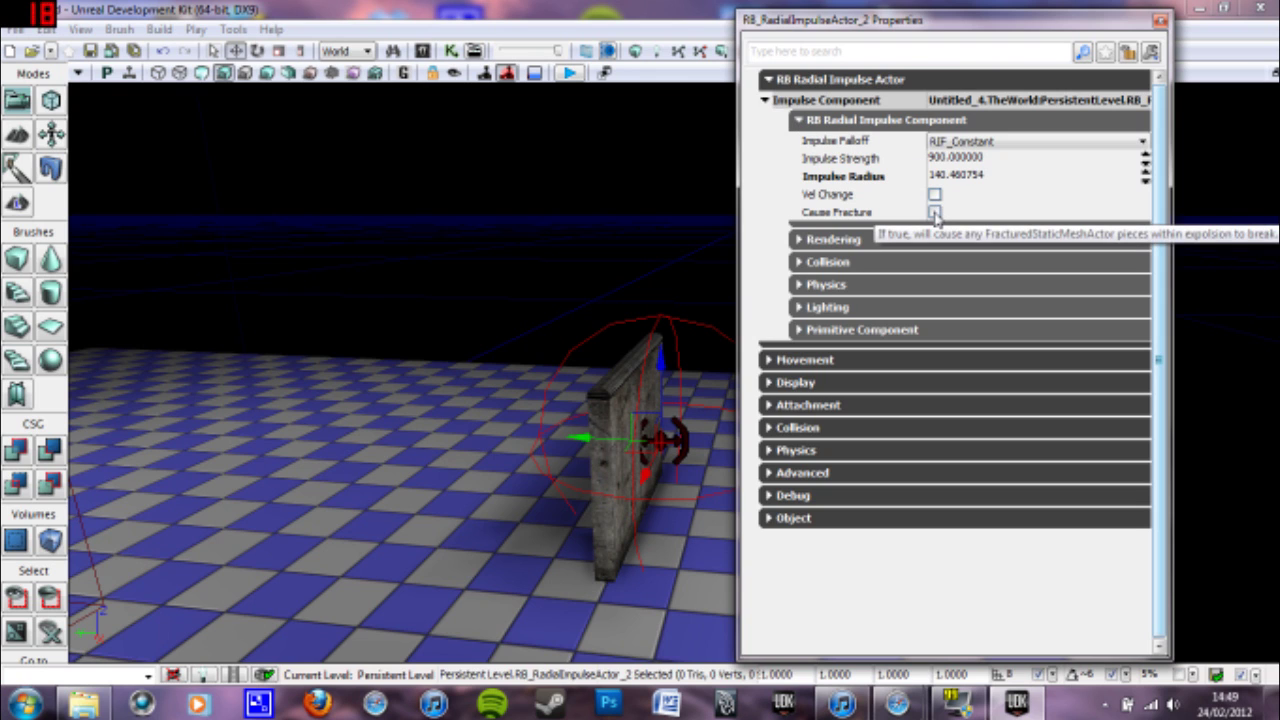
click(995, 177)
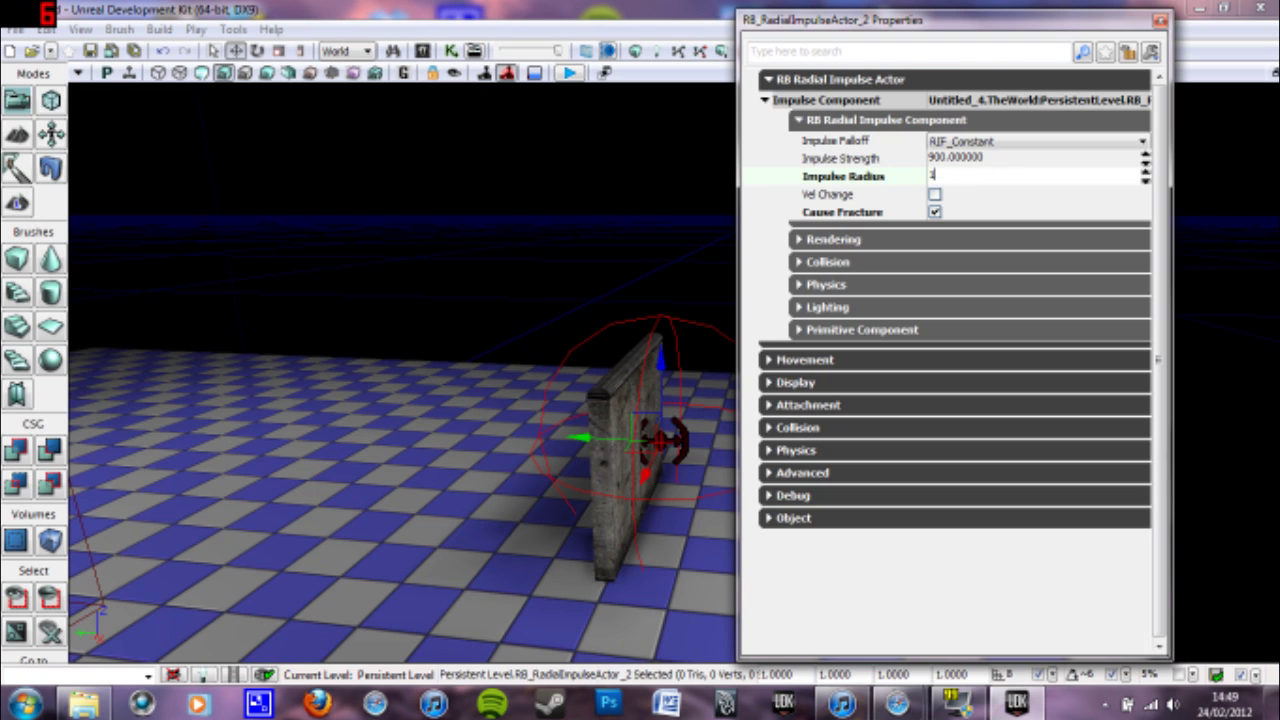
key(Return)
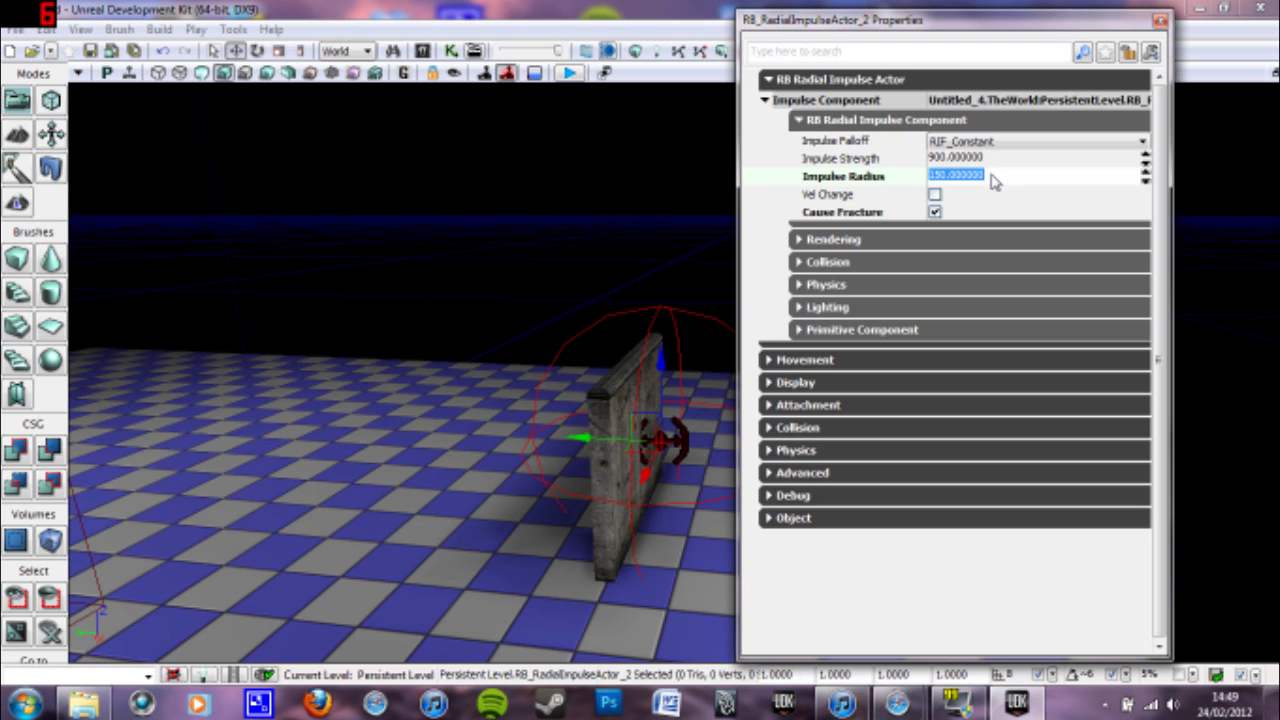
key(Return)
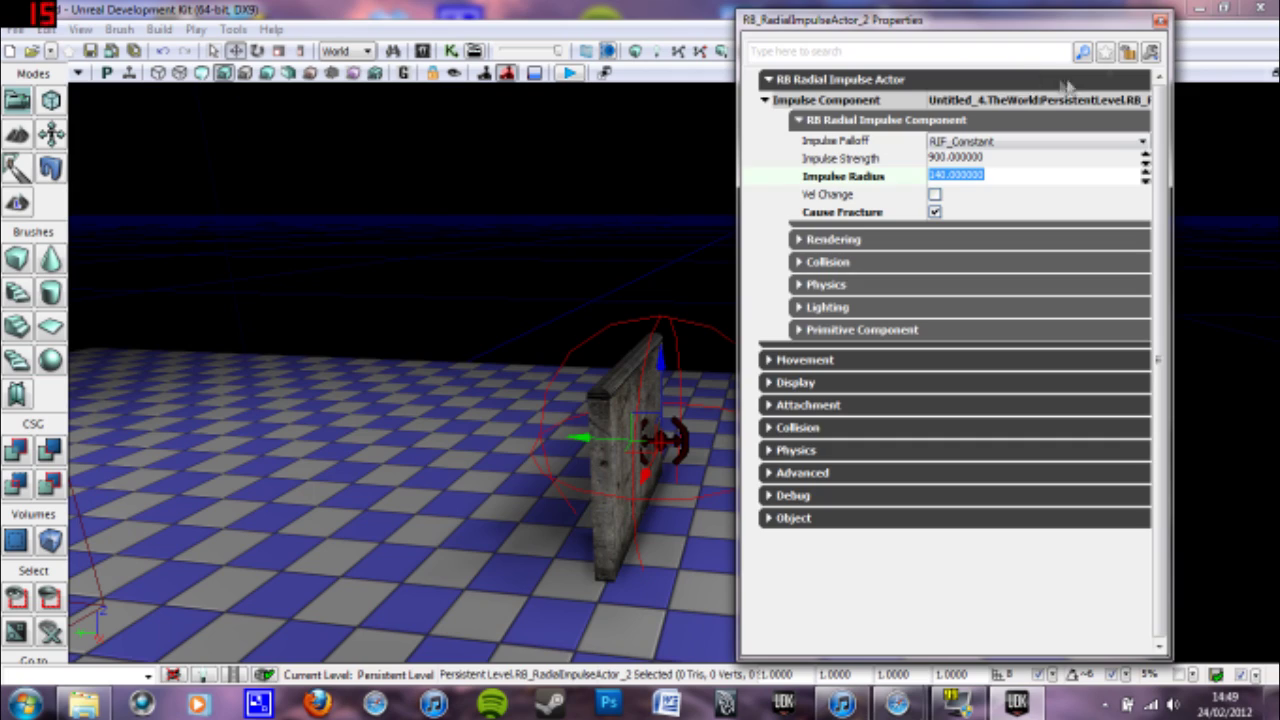
click(1159, 20)
Select the red builder brush and move it across the floor to an open spot in front of the walls
drag(655, 261, 680, 250)
drag(460, 250, 362, 316)
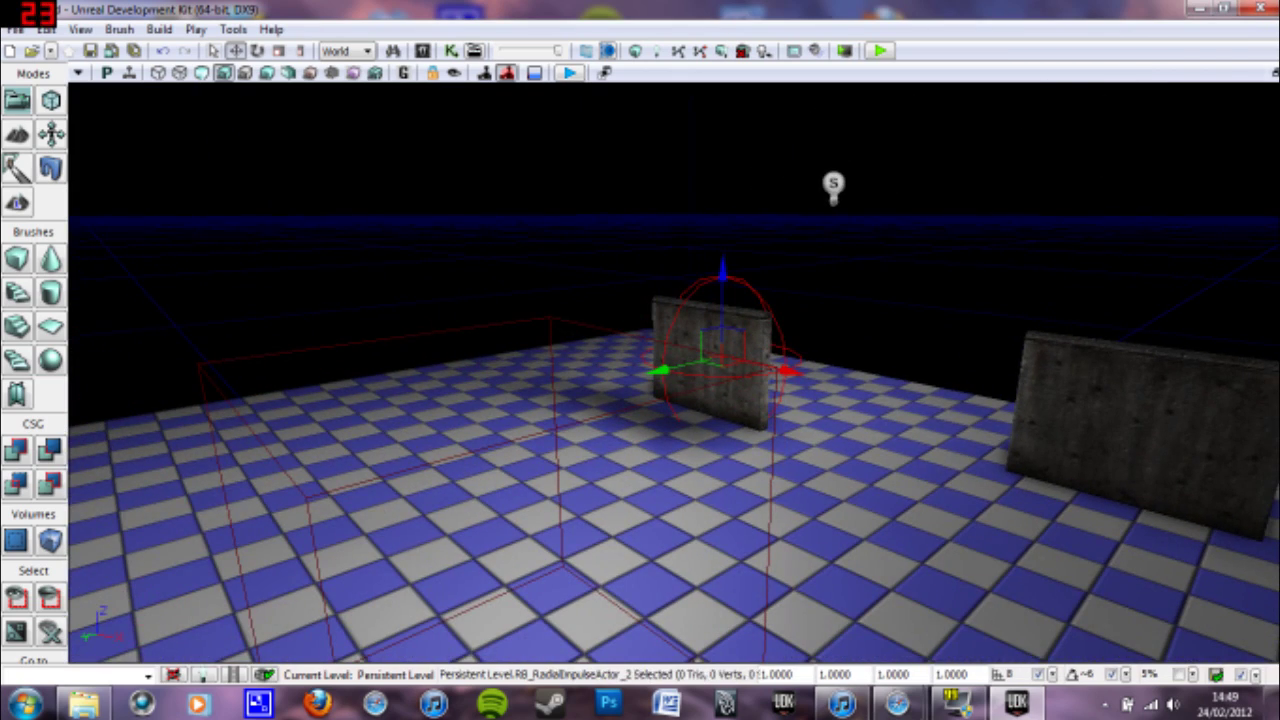
click(364, 342)
right_drag(378, 305, 330, 306)
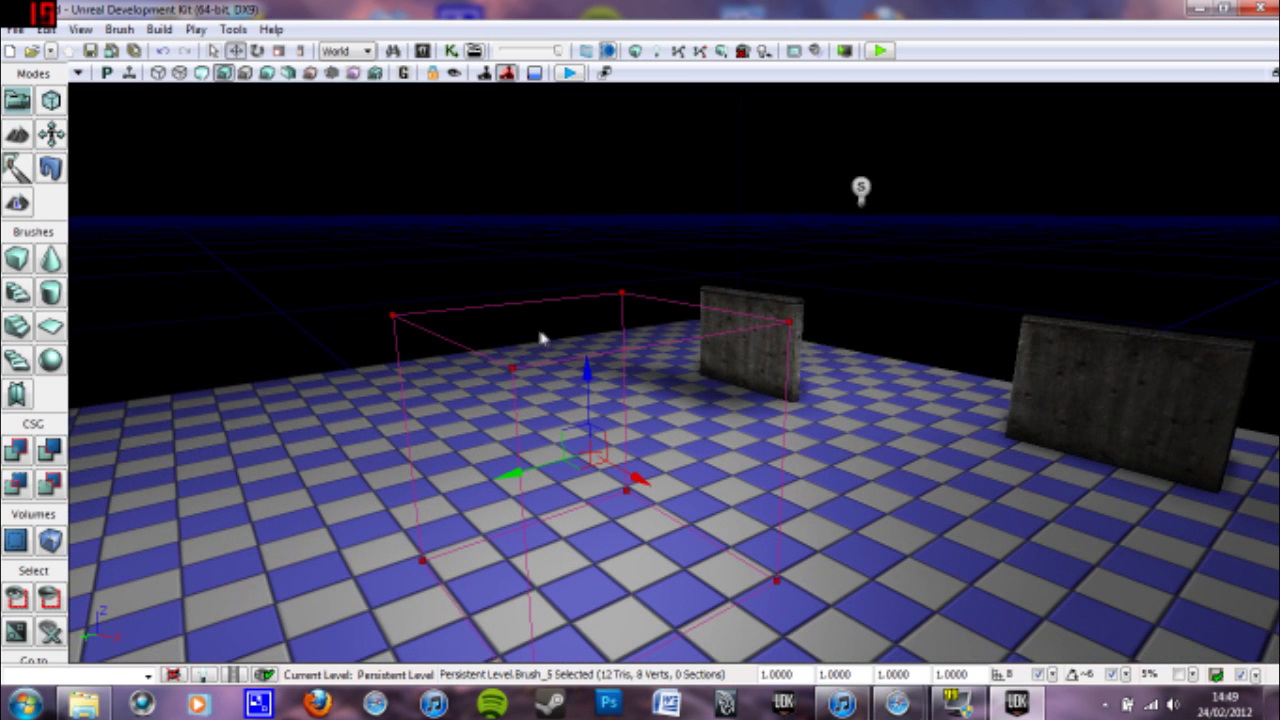
mouse_move(636, 480)
mouse_down()
mouse_move(409, 423)
mouse_move(441, 429)
mouse_up()
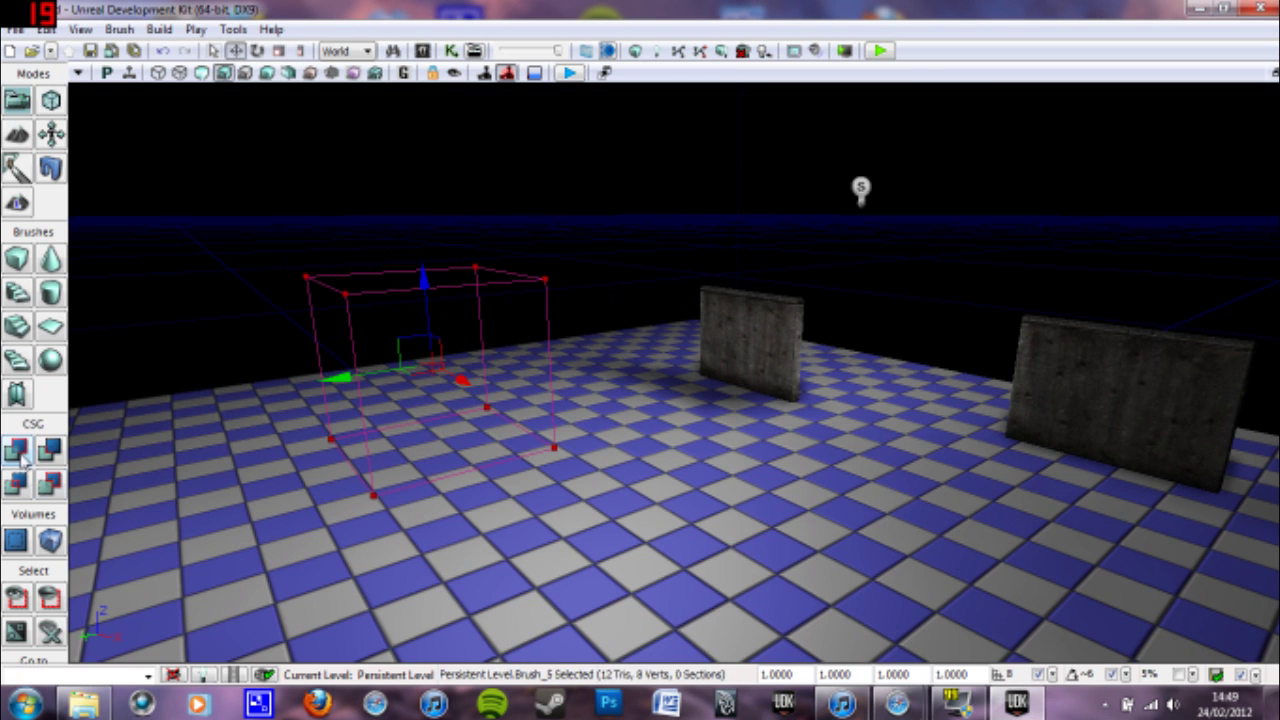
Create a TriggerVolume from the builder brush, move the brush out of it and select the new volume
right_click(50, 540)
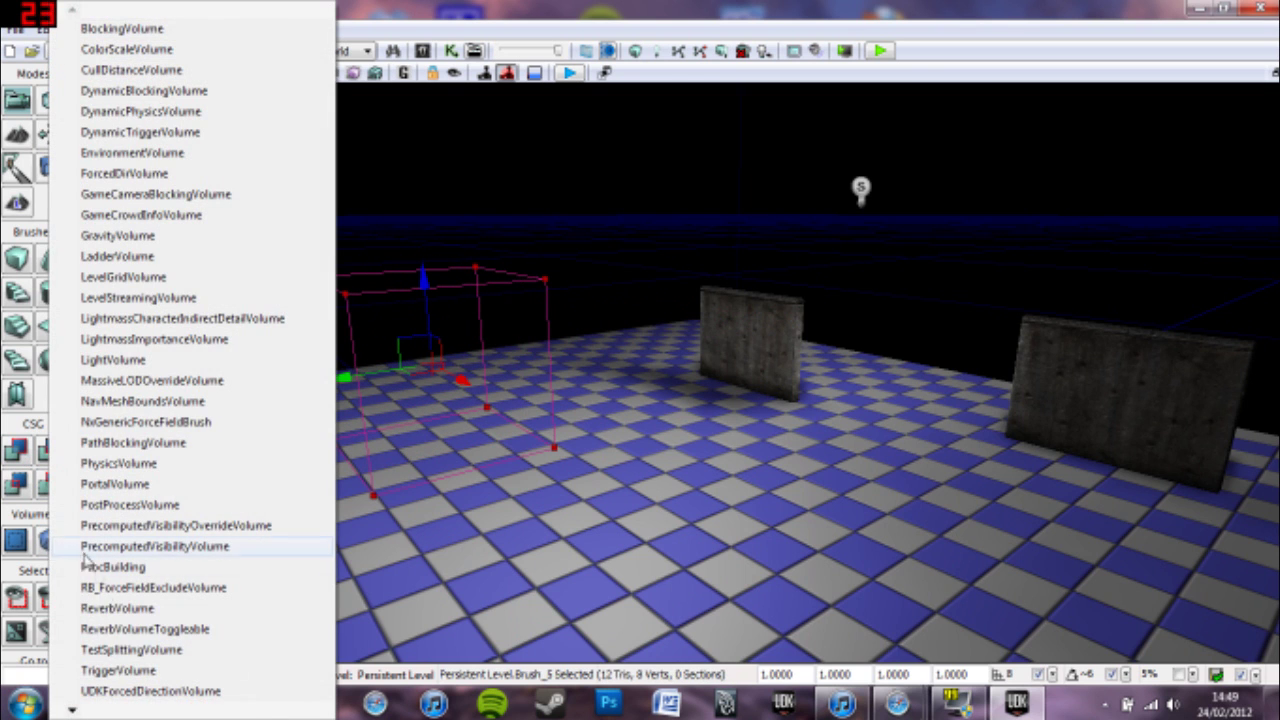
click(115, 670)
drag(463, 376, 813, 502)
click(503, 295)
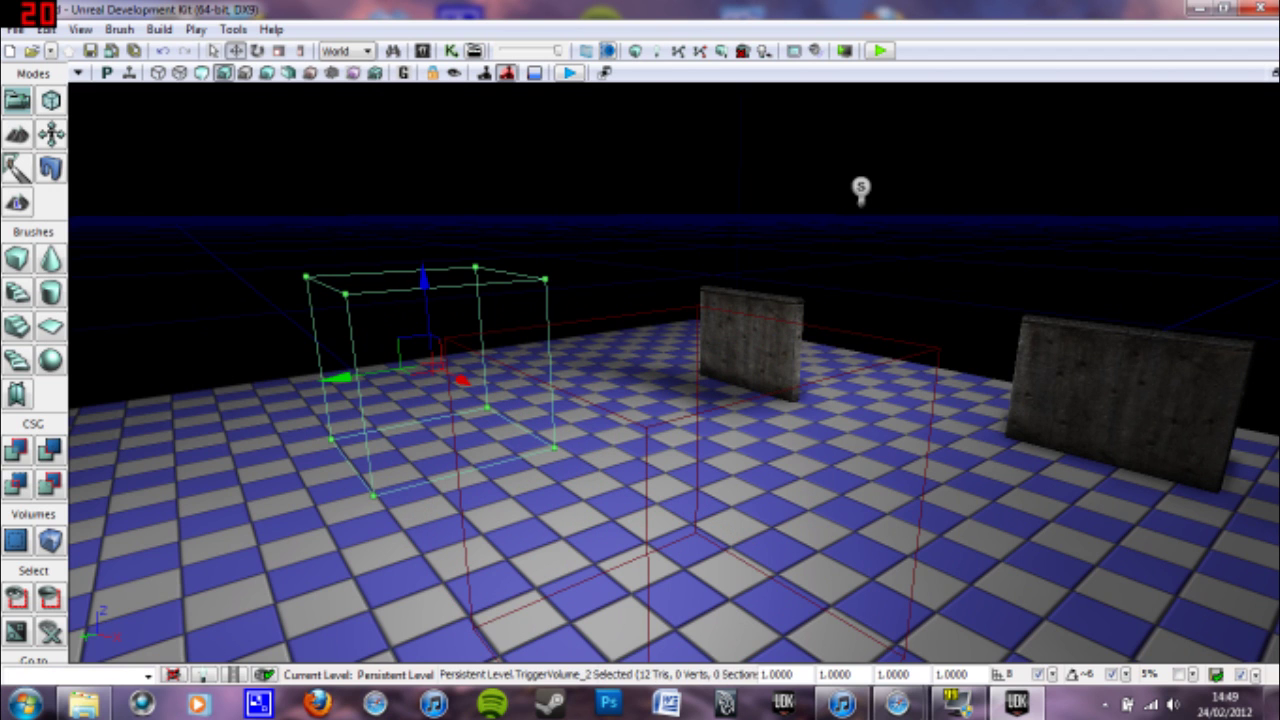
Open Kismet and add a Touch event using the selected trigger volume
click(452, 51)
right_click(735, 172)
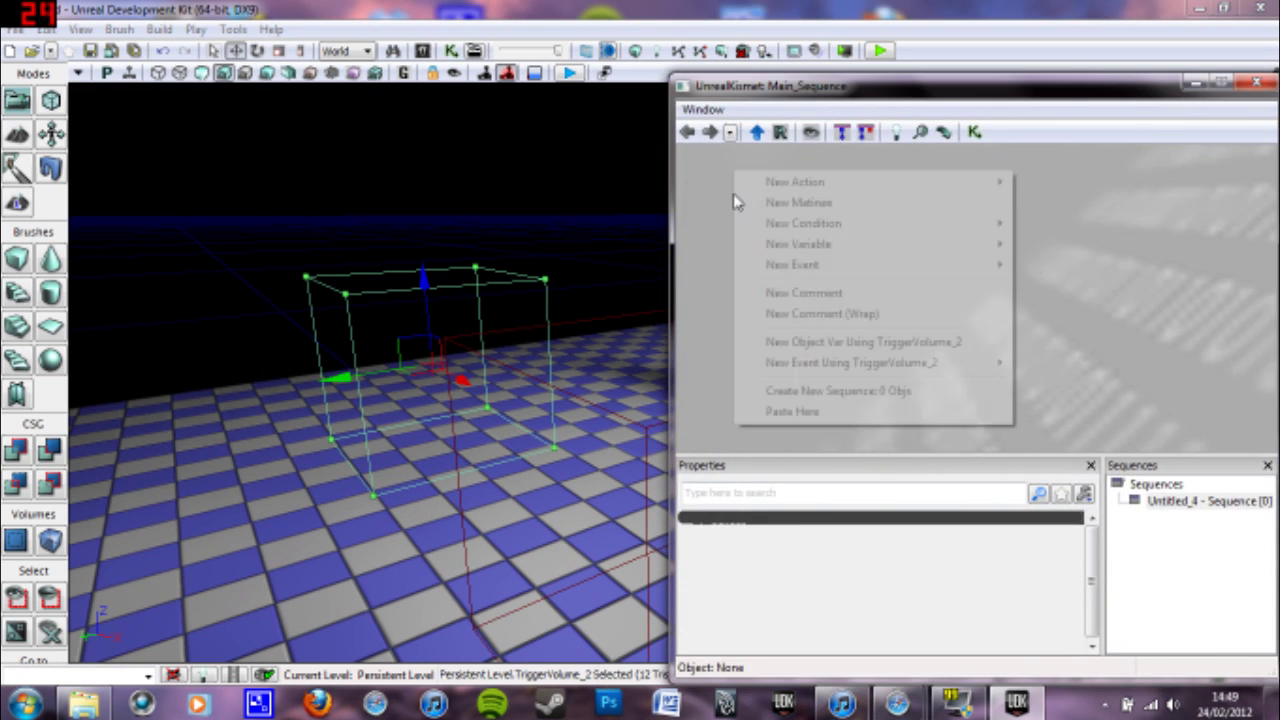
mouse_move(828, 363)
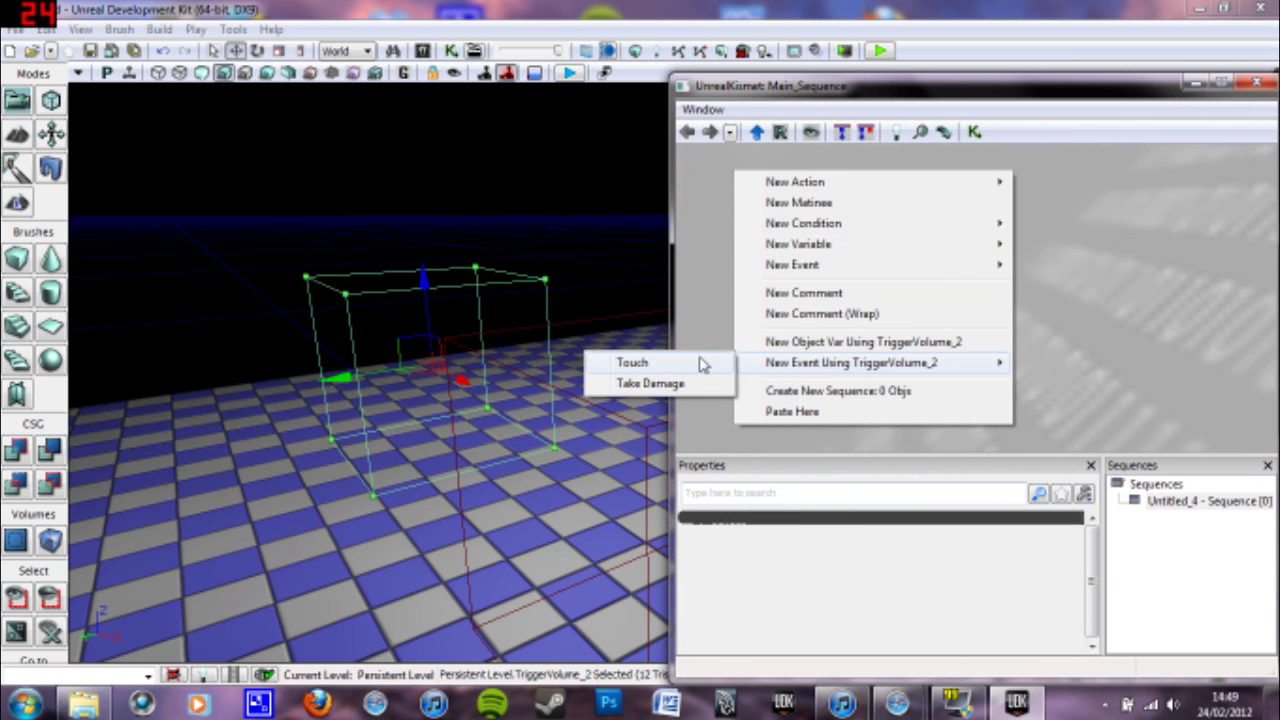
click(690, 363)
Select the radial impulse actor at the wall and add an object variable for it beside the Touch event in Kismet
mouse_move(592, 402)
mouse_down()
mouse_move(640, 370)
mouse_move(625, 290)
mouse_move(592, 402)
mouse_up()
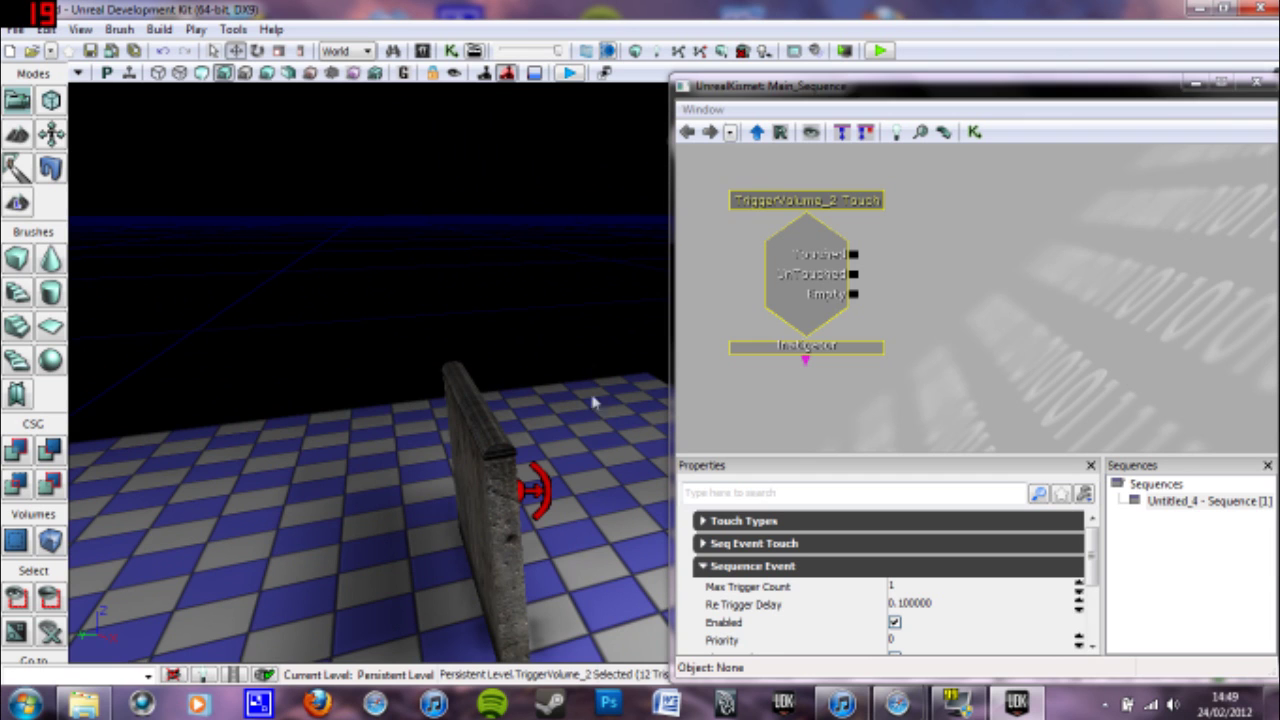
click(533, 489)
right_click(966, 287)
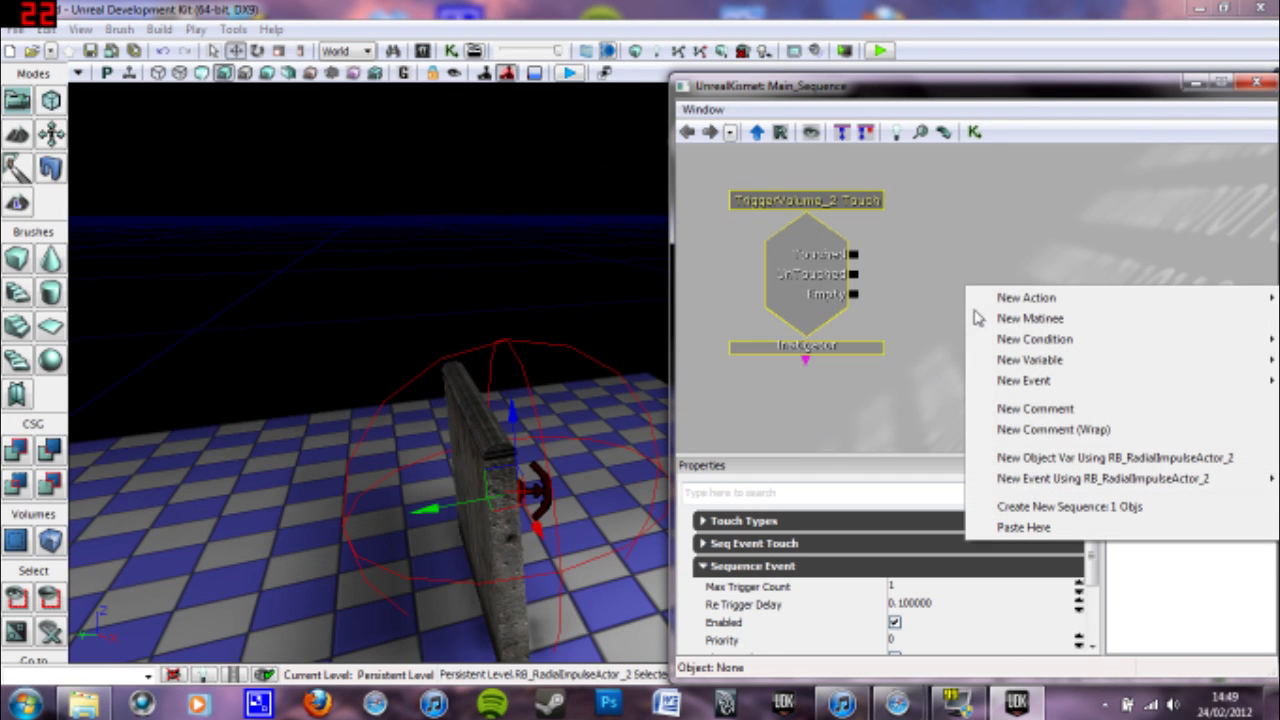
click(1050, 458)
drag(986, 346, 968, 371)
click(956, 293)
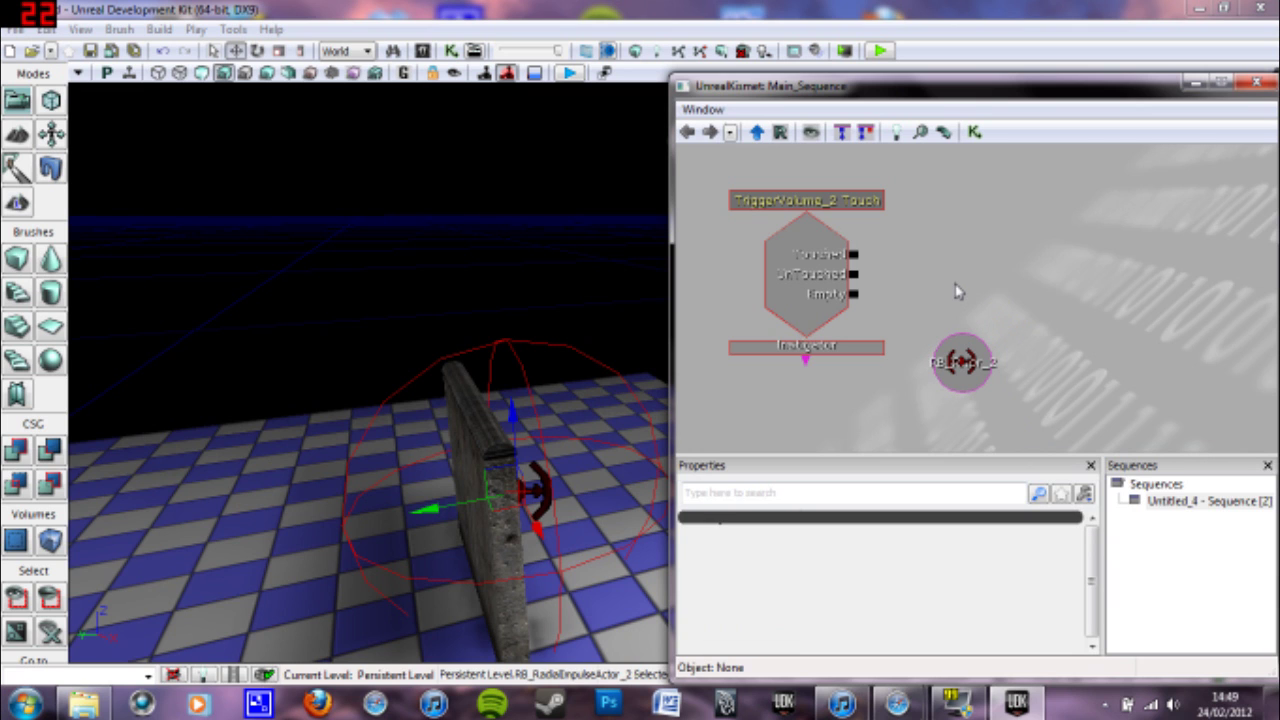
Add a Toggle action above the impulse actor variable and look up the Toggle category among the new action types
key(t)
click(952, 235)
ctrl+drag(1036, 272, 1005, 235)
right_click(1128, 240)
mouse_move(1005, 250)
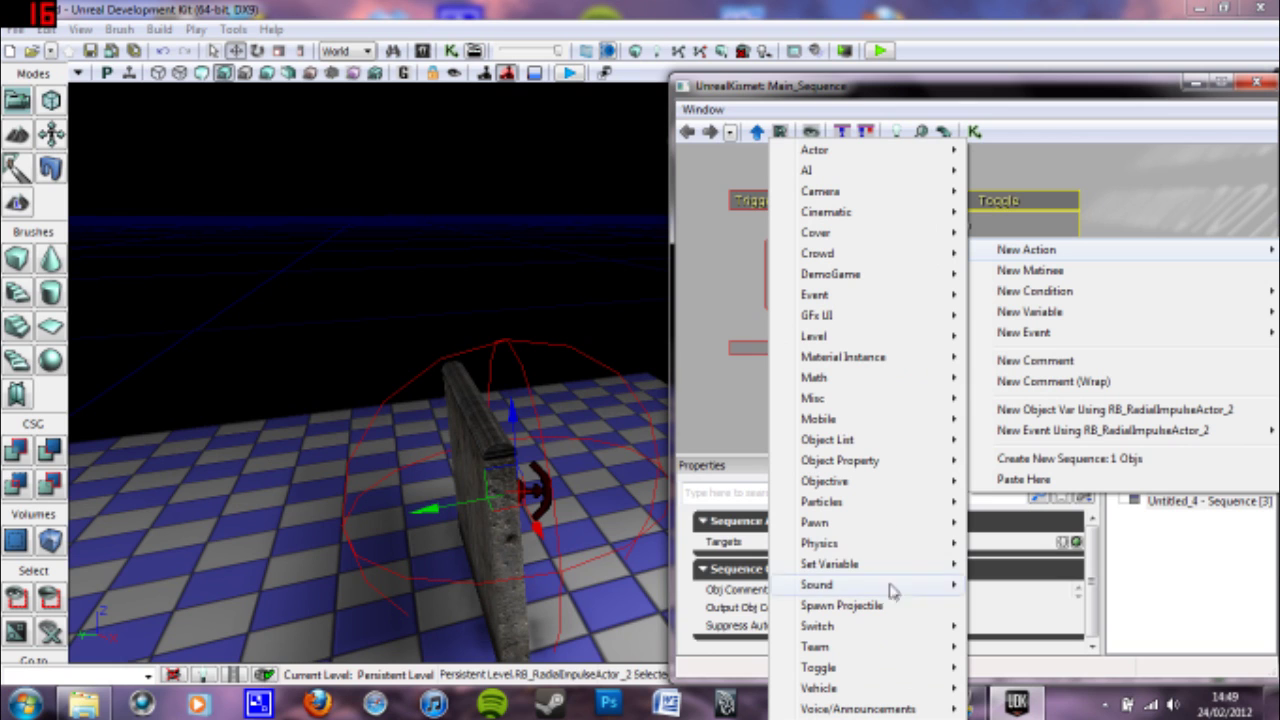
mouse_move(823, 678)
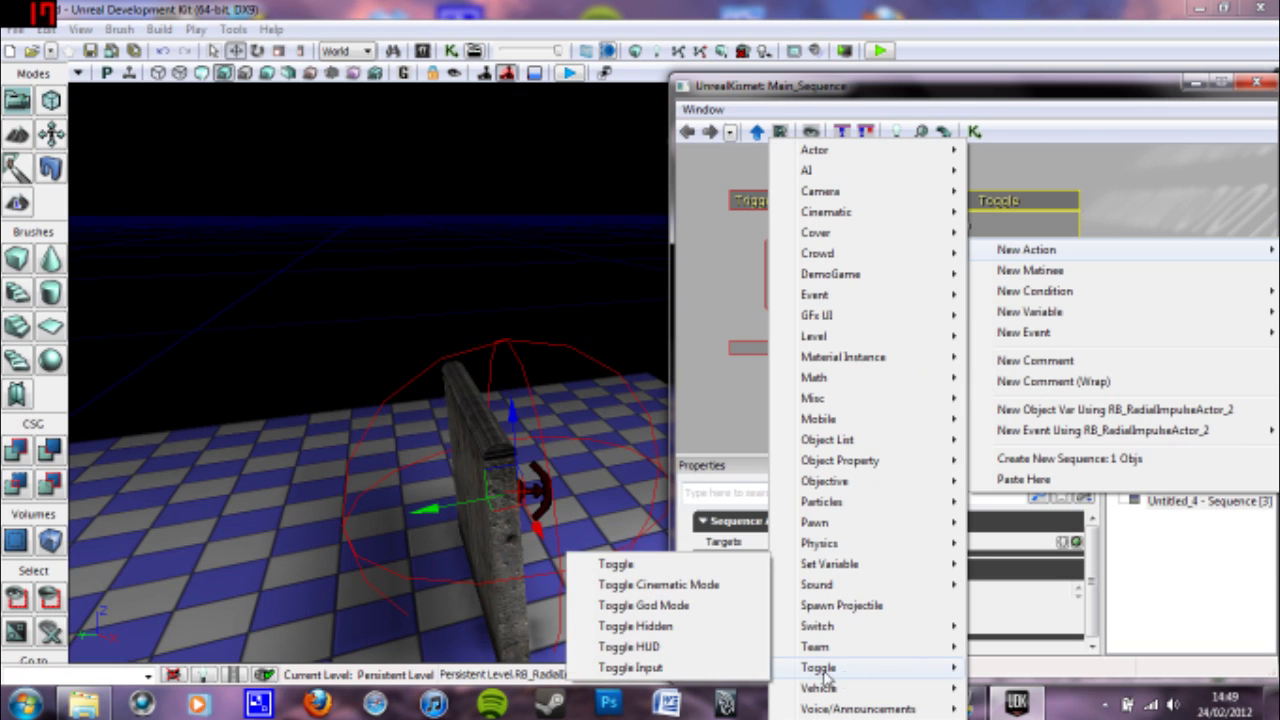
click(1117, 208)
Connect the event's Touched output to Toggle's Turn On and its Target to the impulse actor variable, and close Kismet
drag(877, 257, 857, 259)
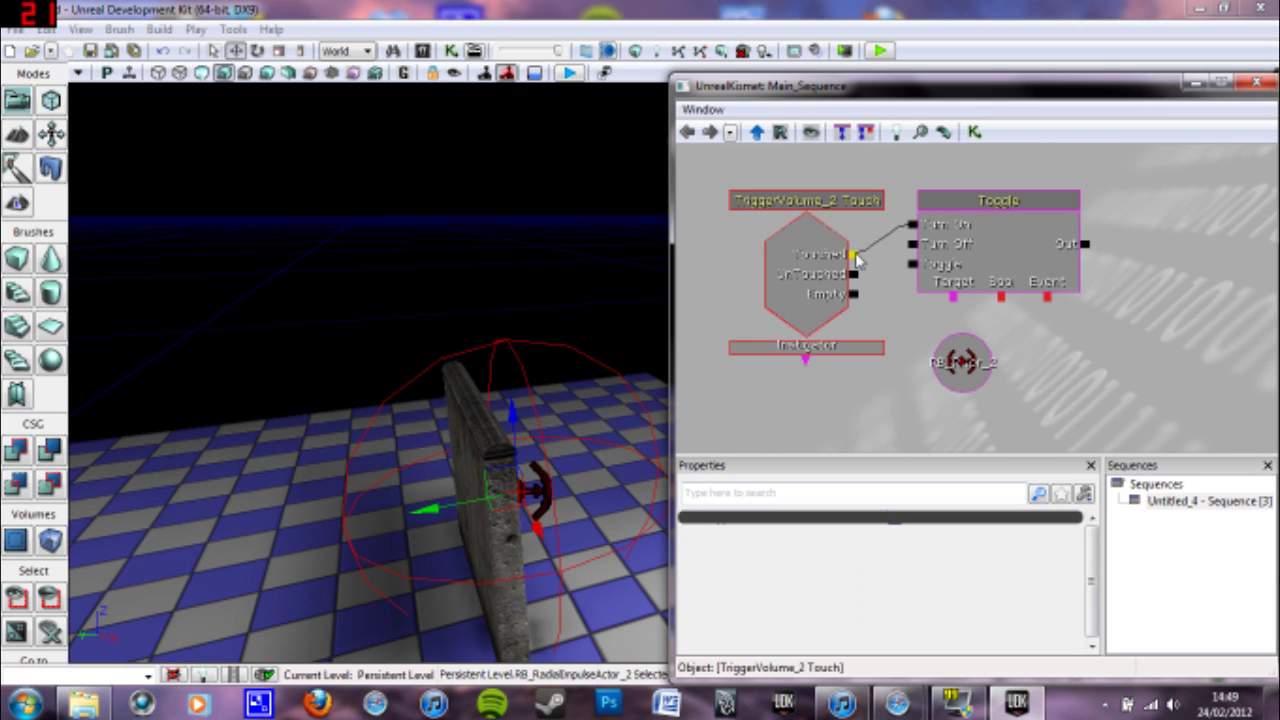
drag(1066, 358, 1070, 380)
click(1268, 83)
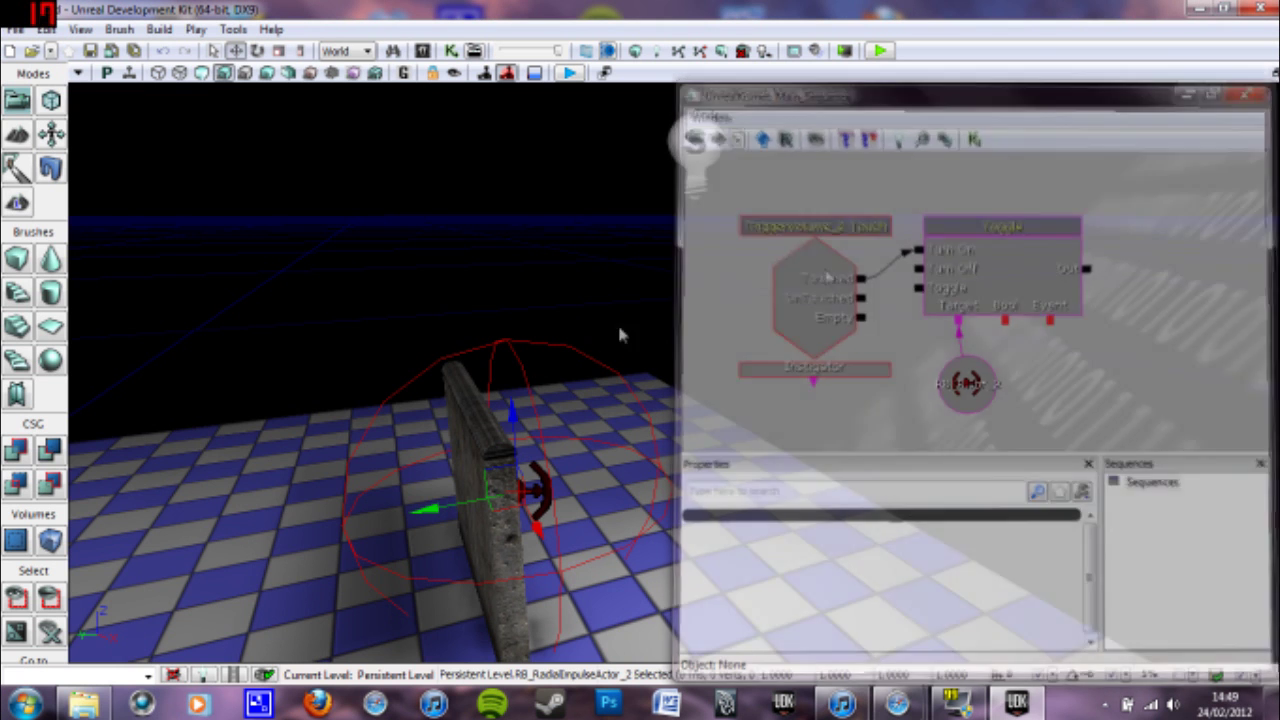
drag(721, 262, 718, 272)
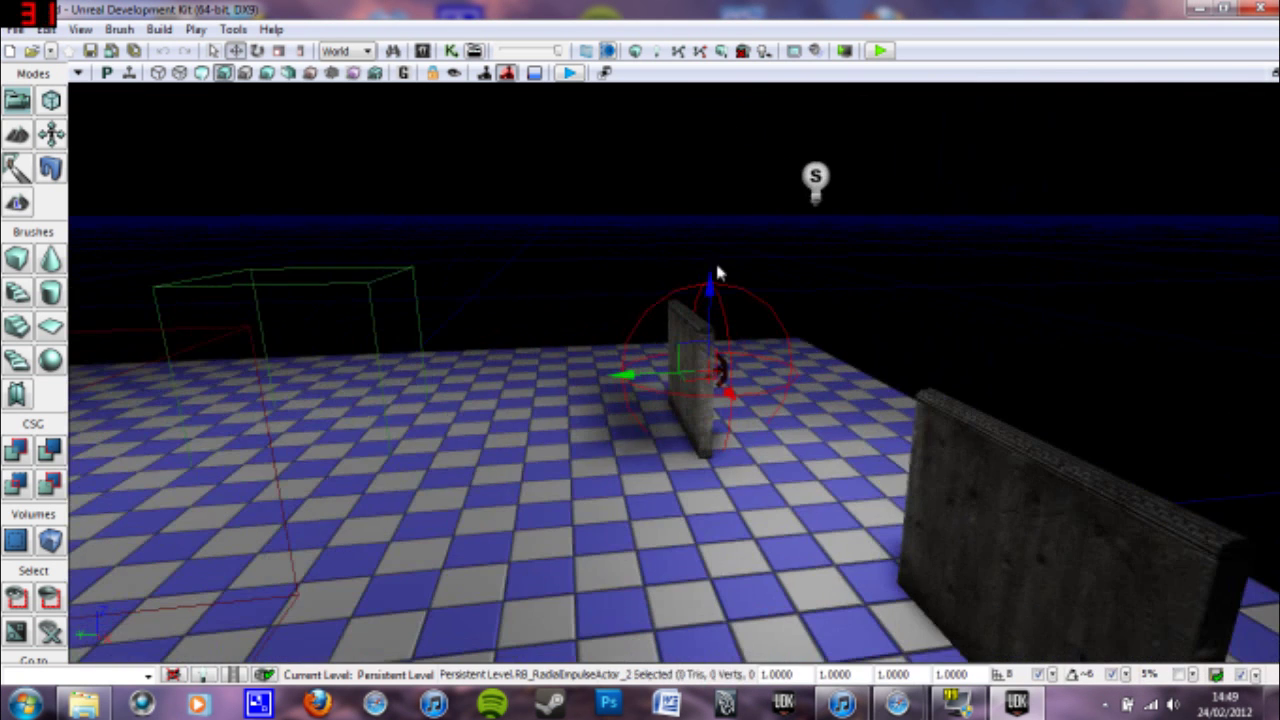
Build the level and dismiss the map check results
click(741, 50)
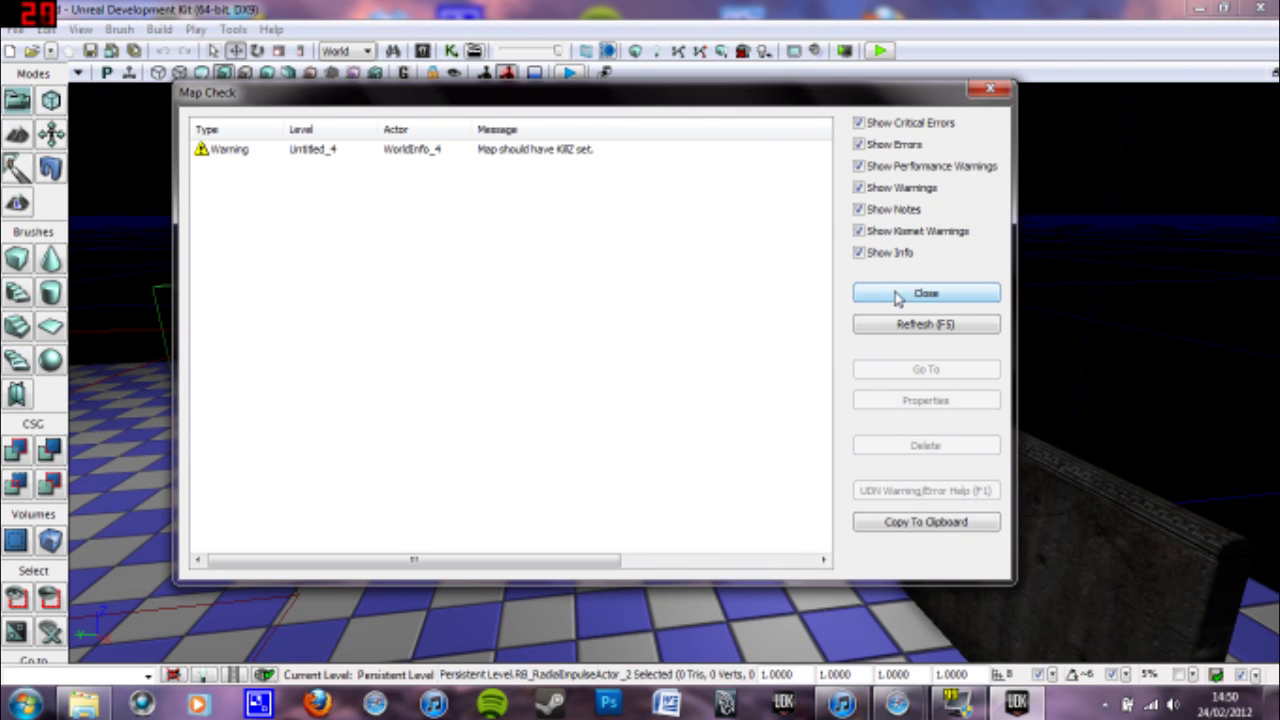
click(897, 294)
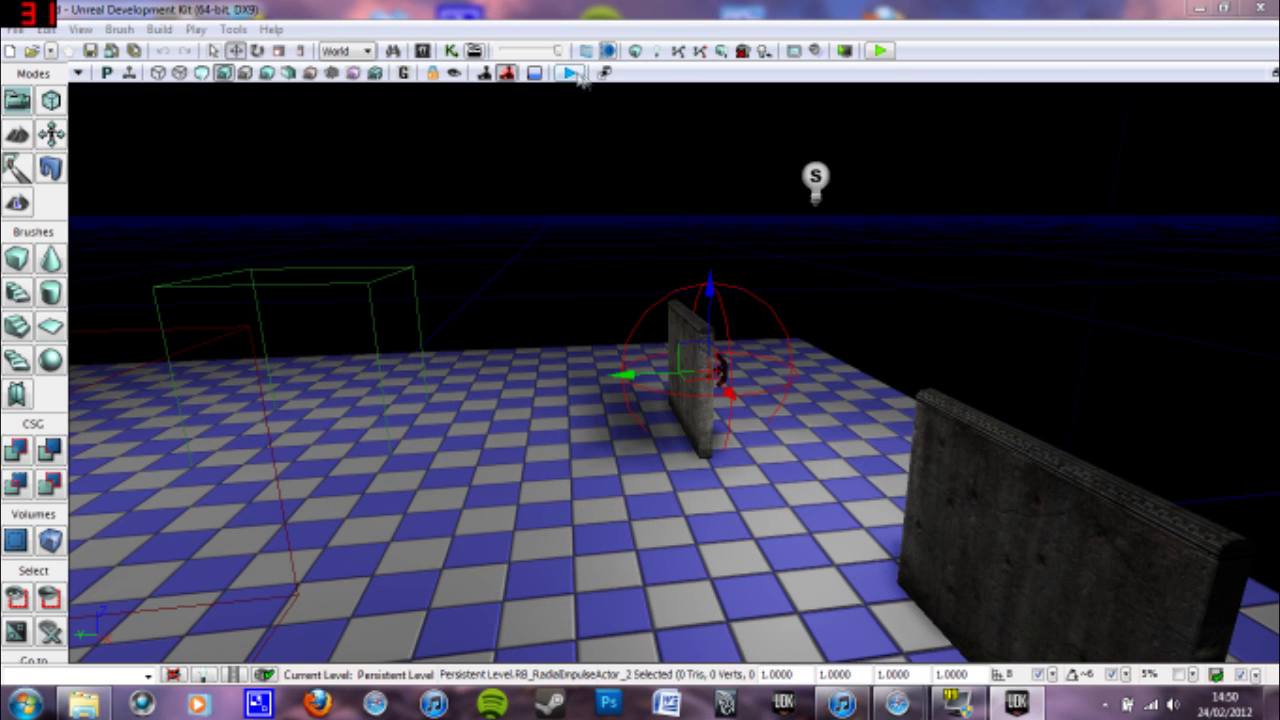
Play-test the level by walking through the trigger volume towards the linked wall to check its destruction, and end the test
drag(657, 330, 560, 260)
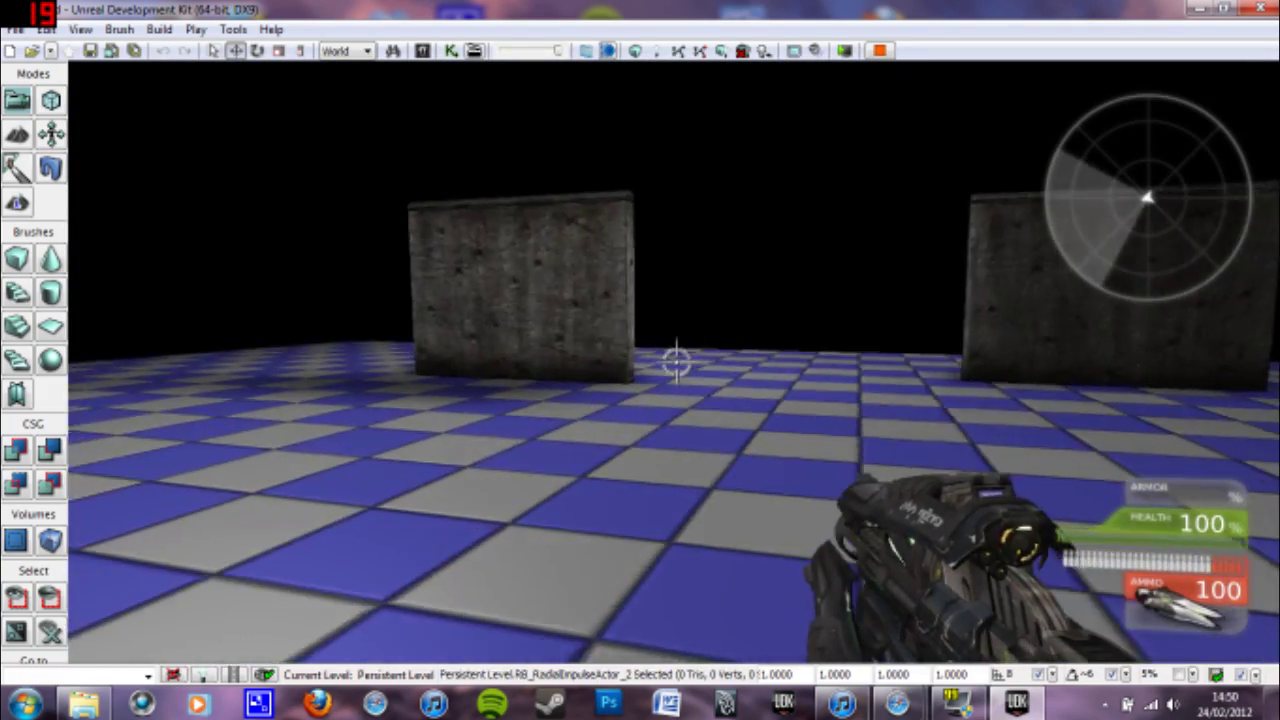
key(w)
key(a)
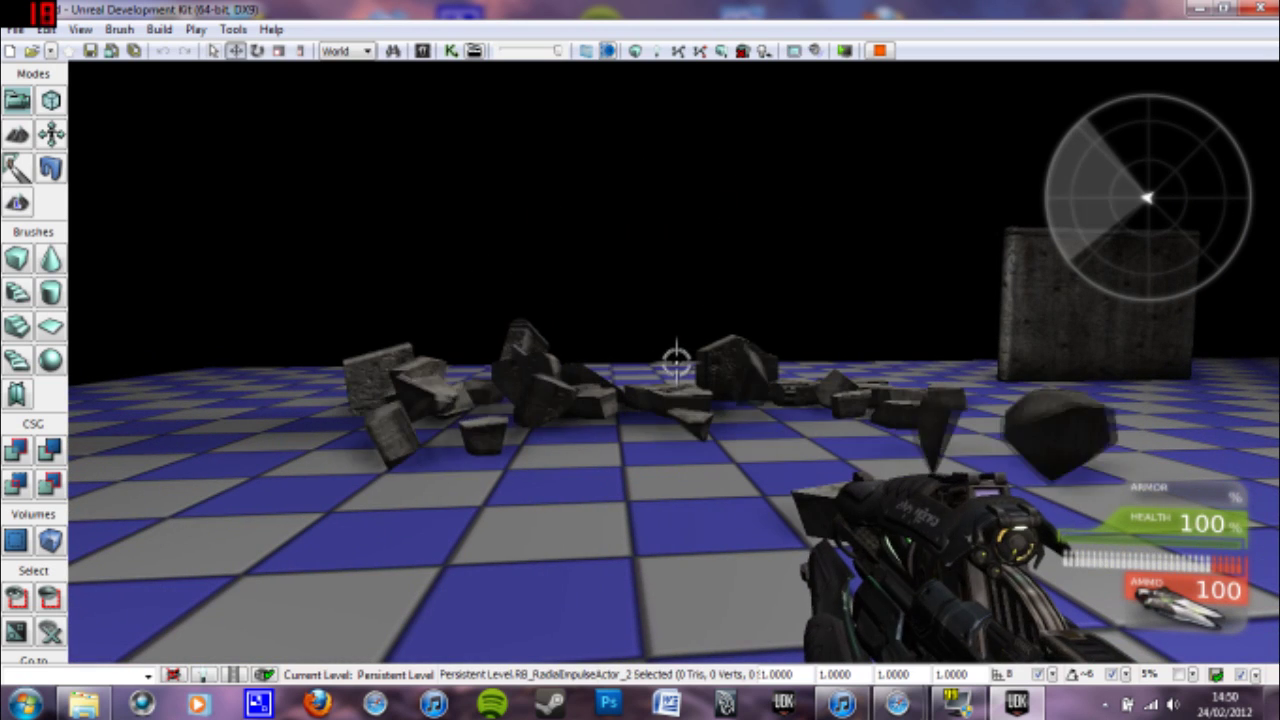
key(w)
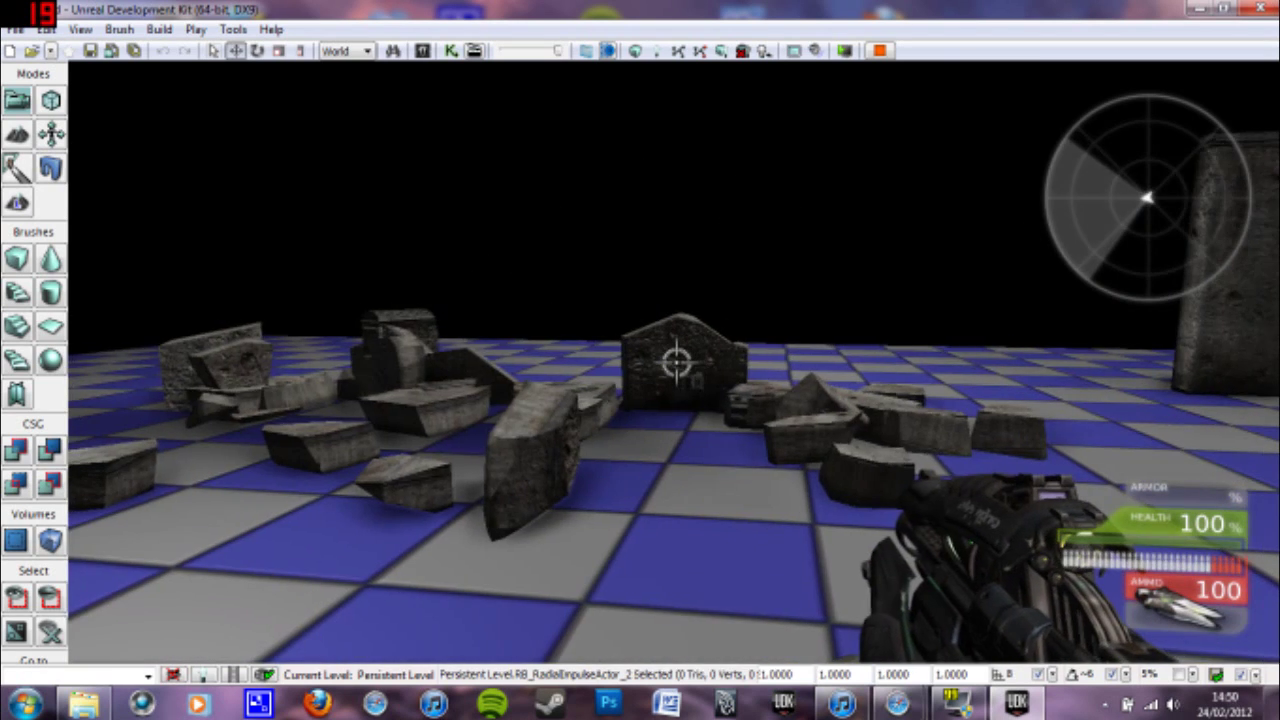
key(Escape)
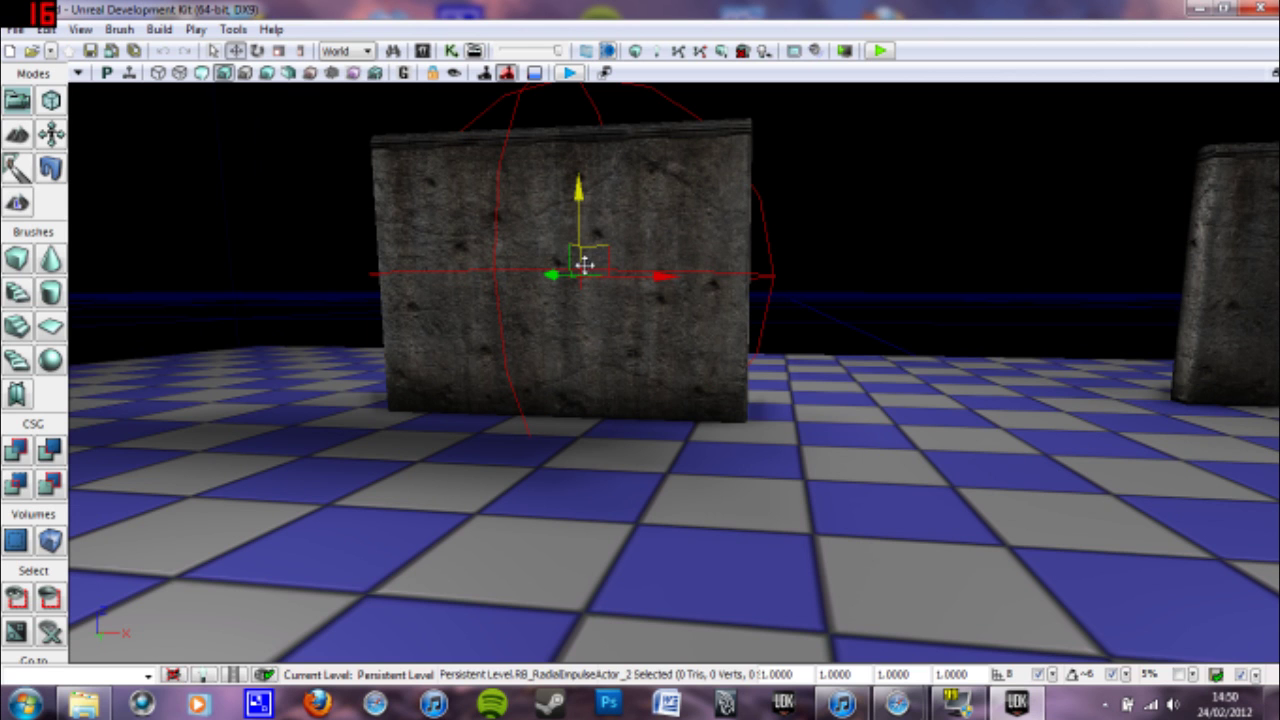
Set the radial impulse actor's Impulse Radius to 100 and close its properties
right_drag(584, 264, 633, 332)
key(F4)
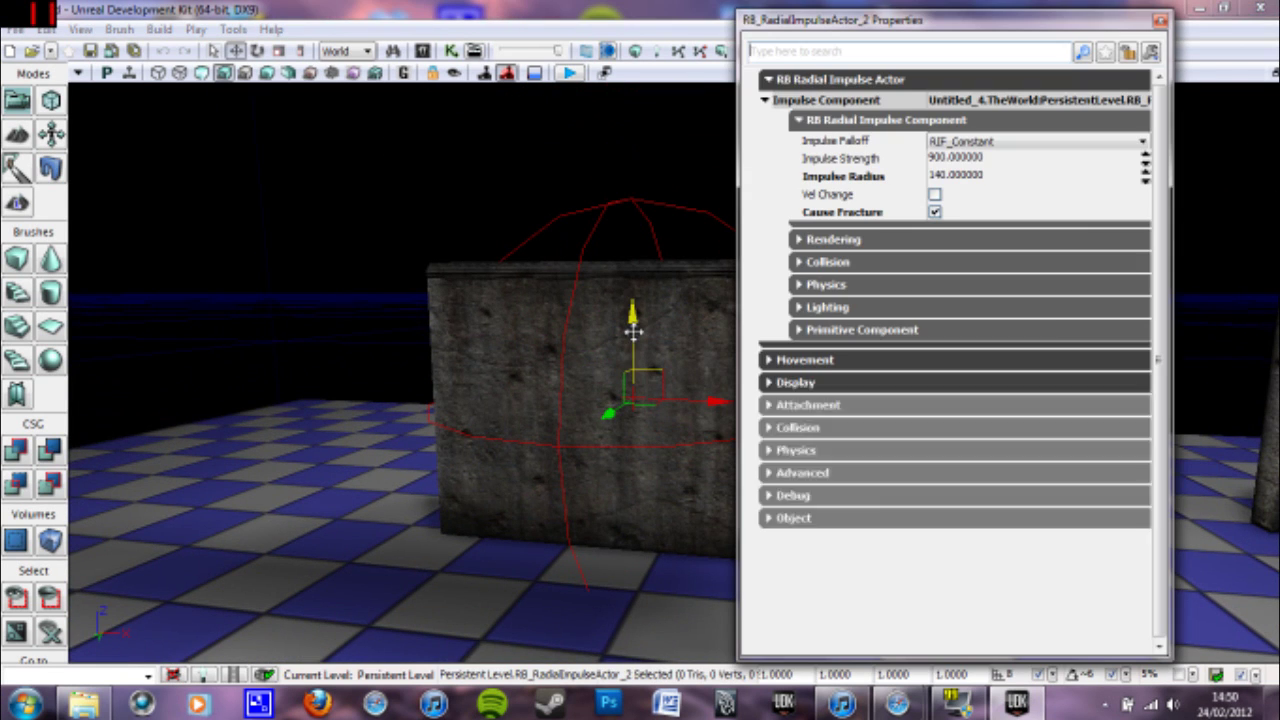
click(960, 176)
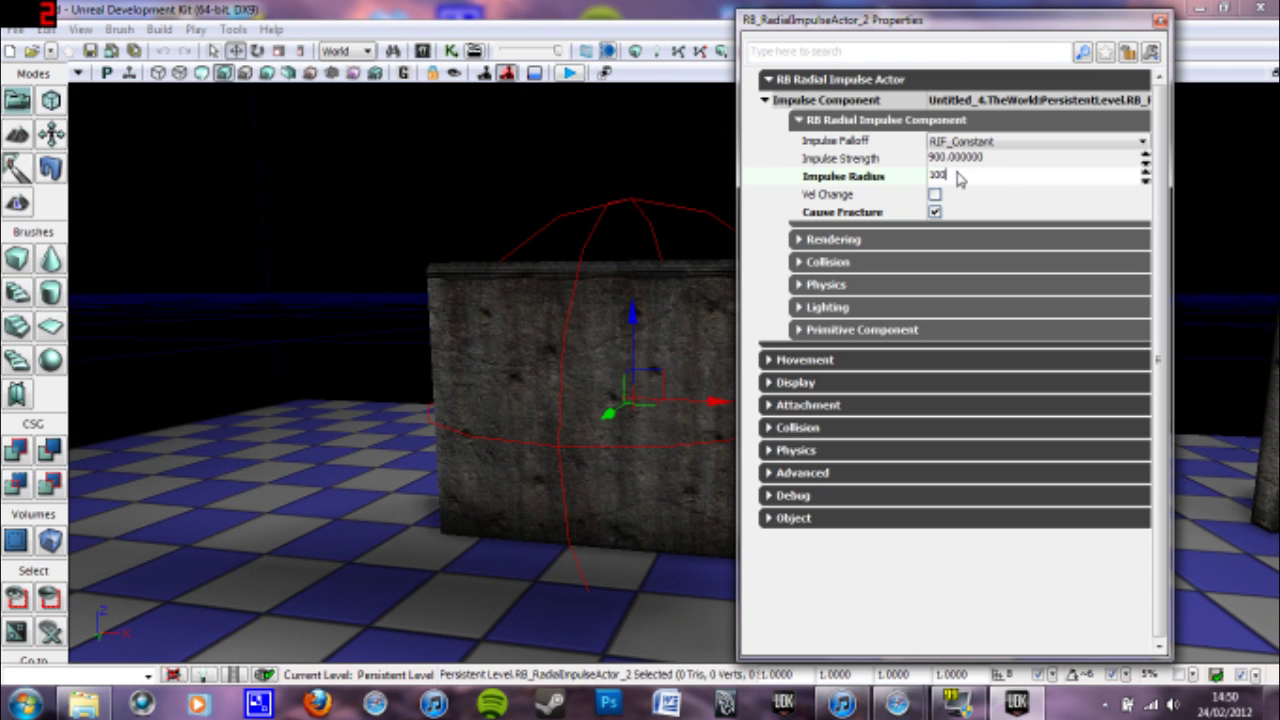
key(Return)
click(1162, 22)
Play the level again and walk through the trigger volume to test the wall's destruction with the smaller impulse radius
drag(558, 250, 556, 340)
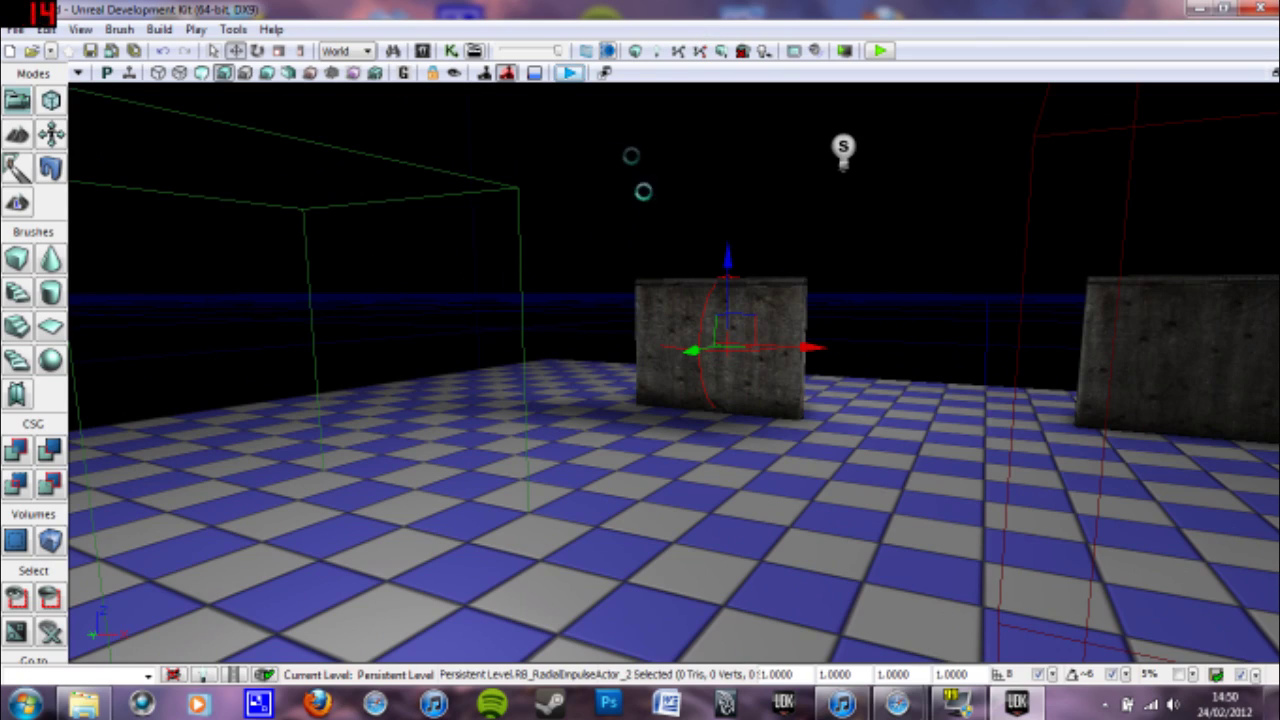
key(alt+F8)
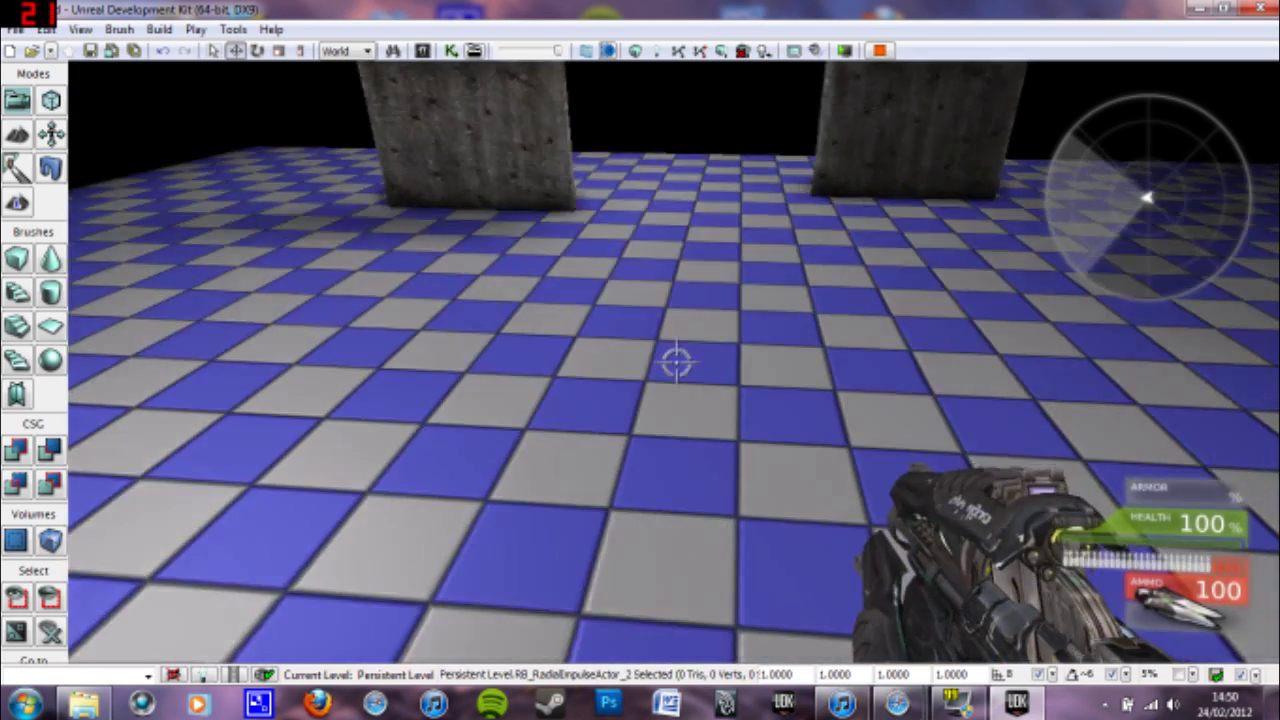
key(w)
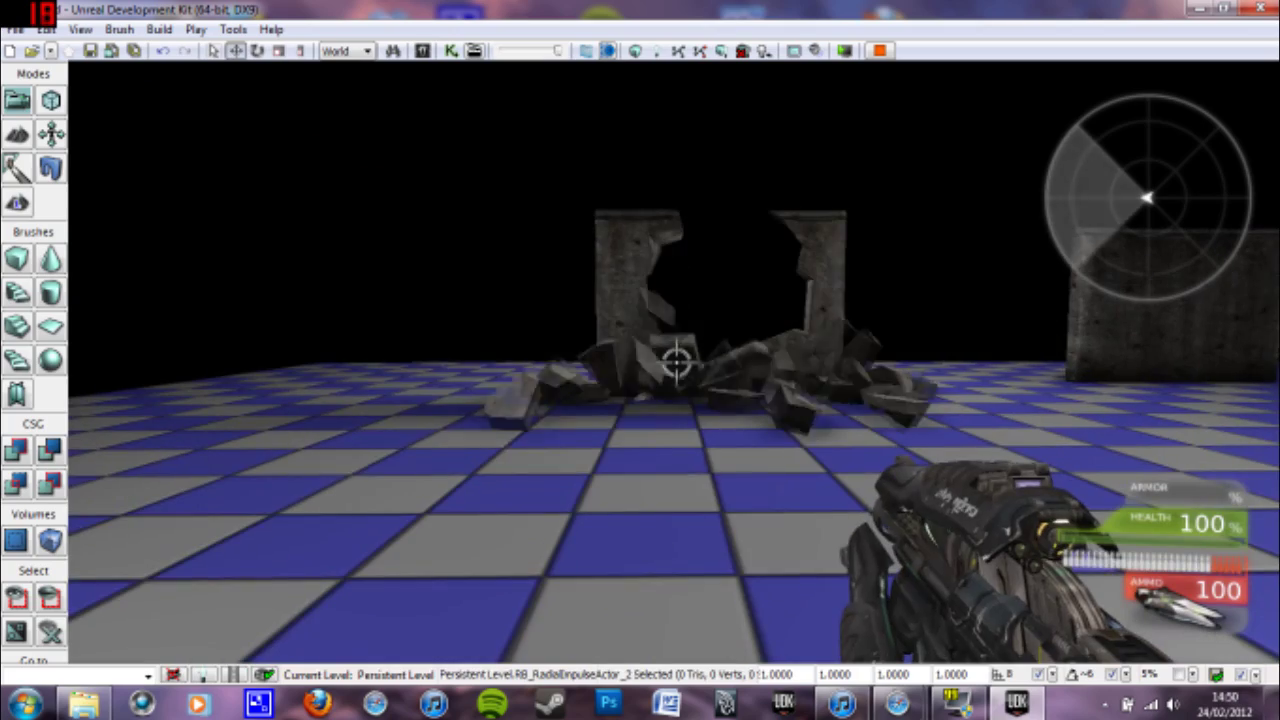
key(w)
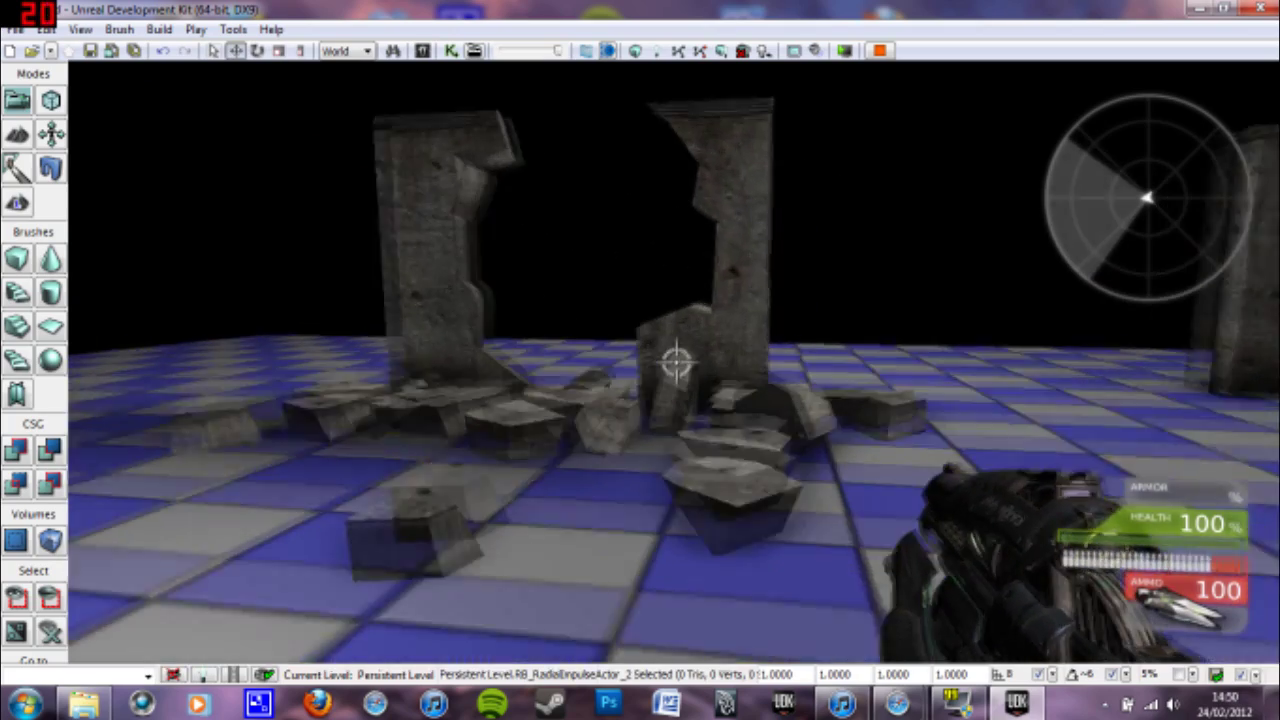
Walk back and forth around the fractured wall in the play test and examine its opening and rubble from several distances
key(s)
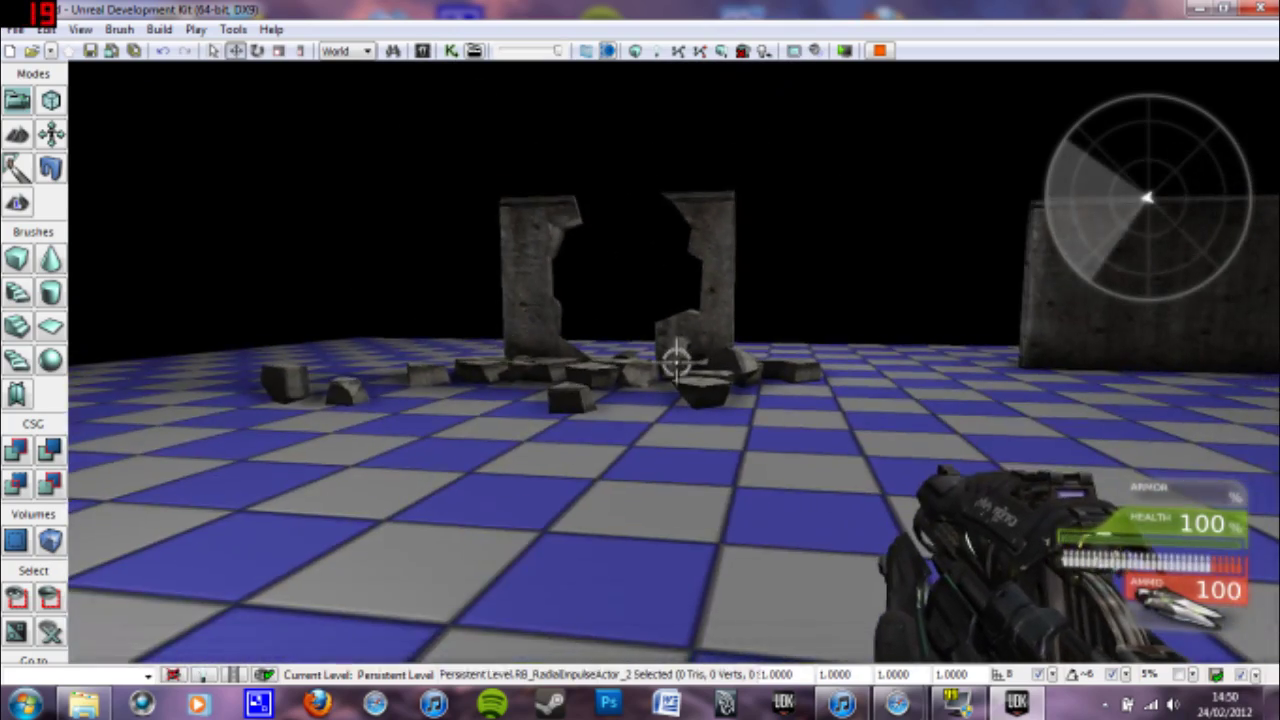
key(s)
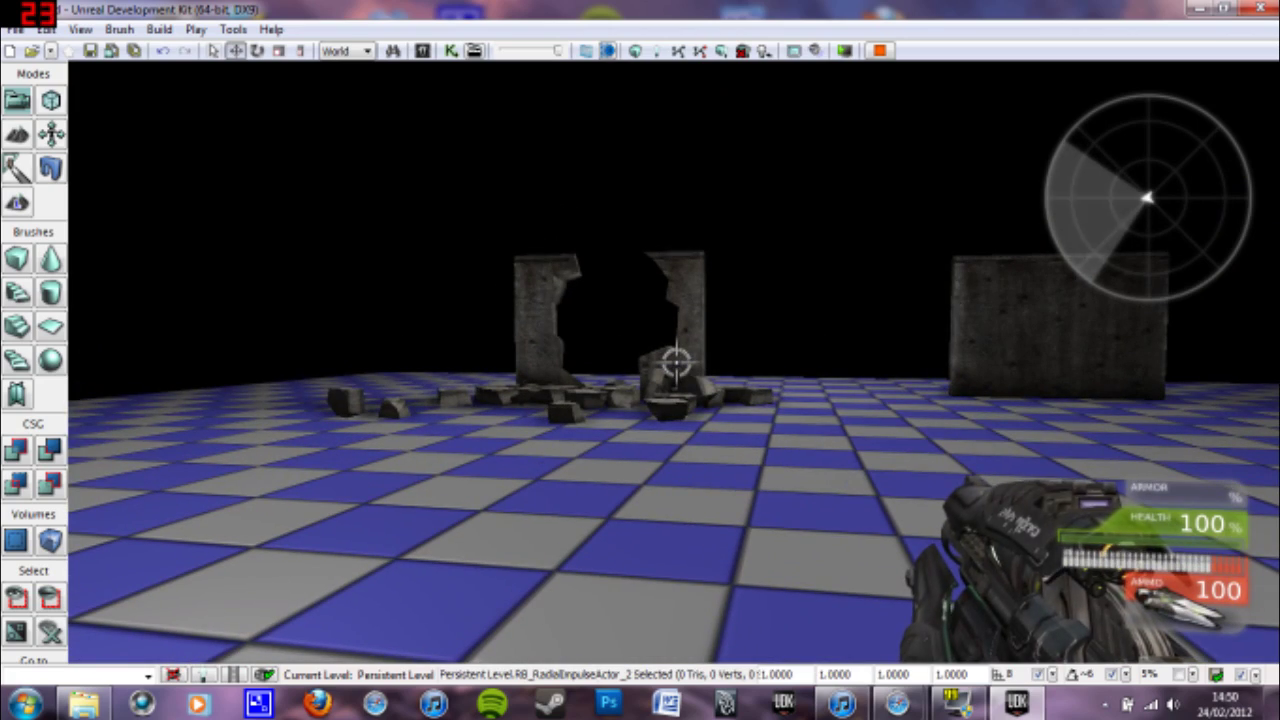
key(w)
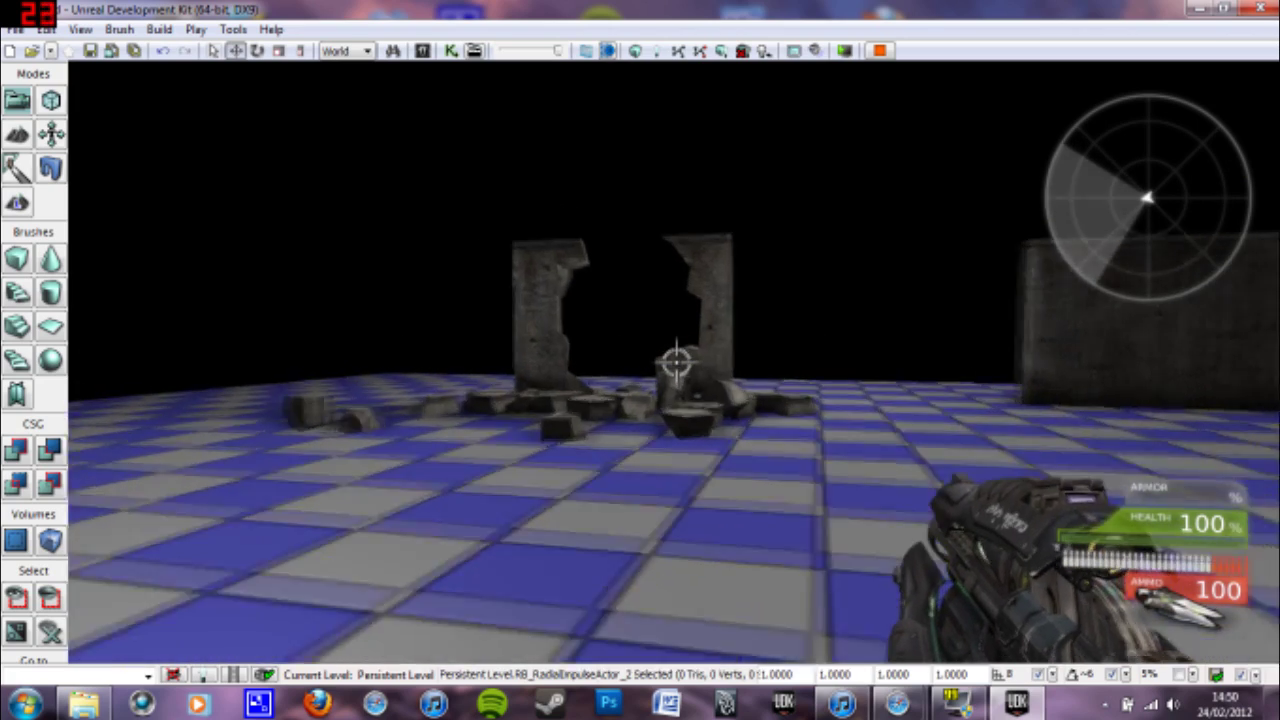
key(w)
key(s)
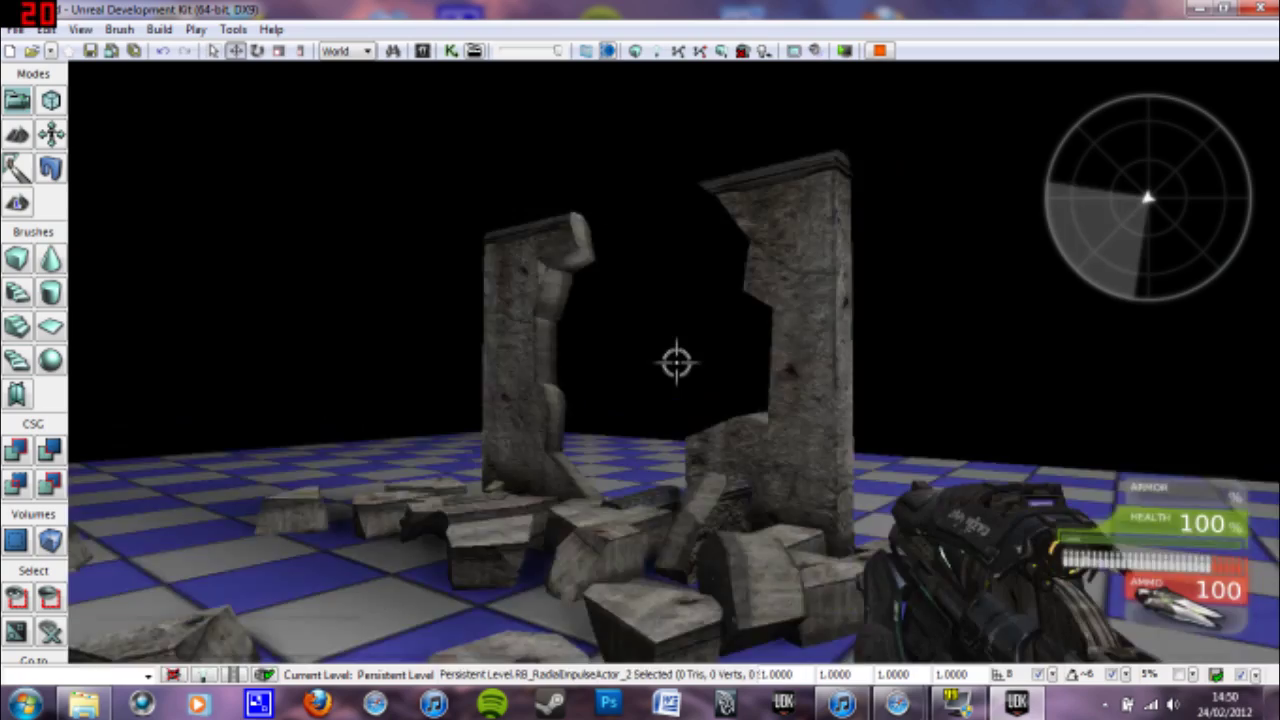
key(s)
key(a)
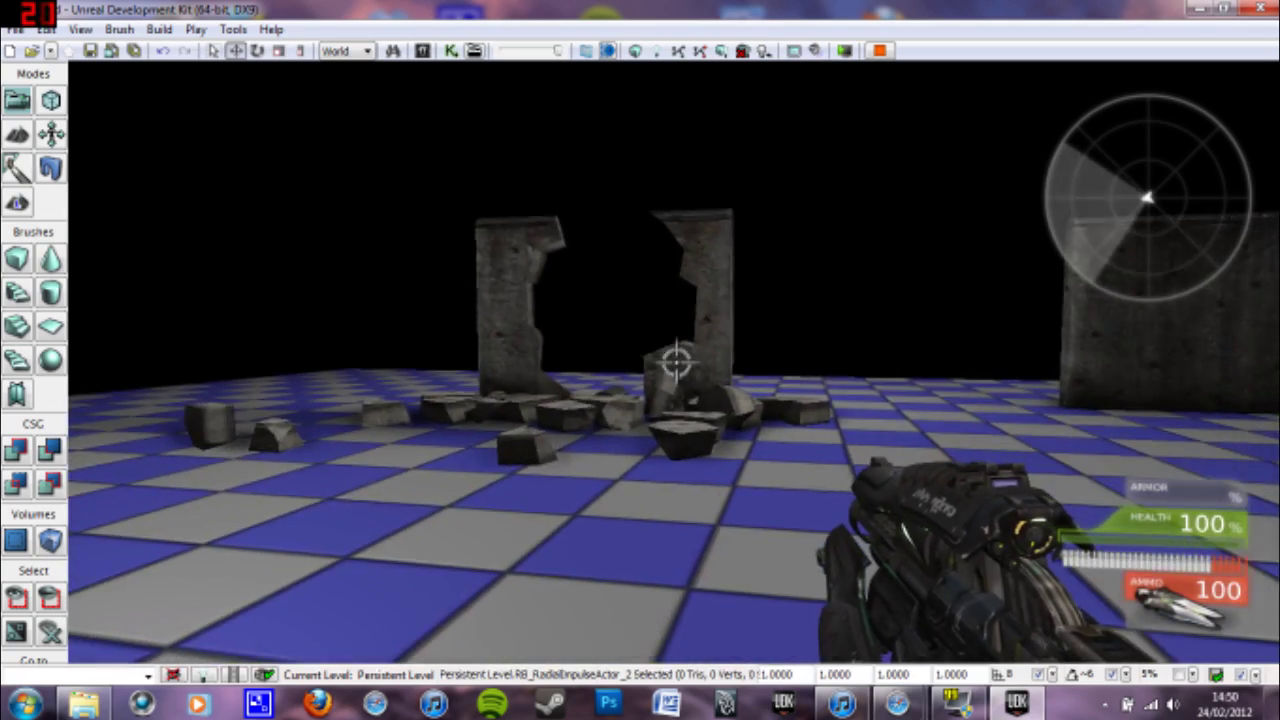
key(w)
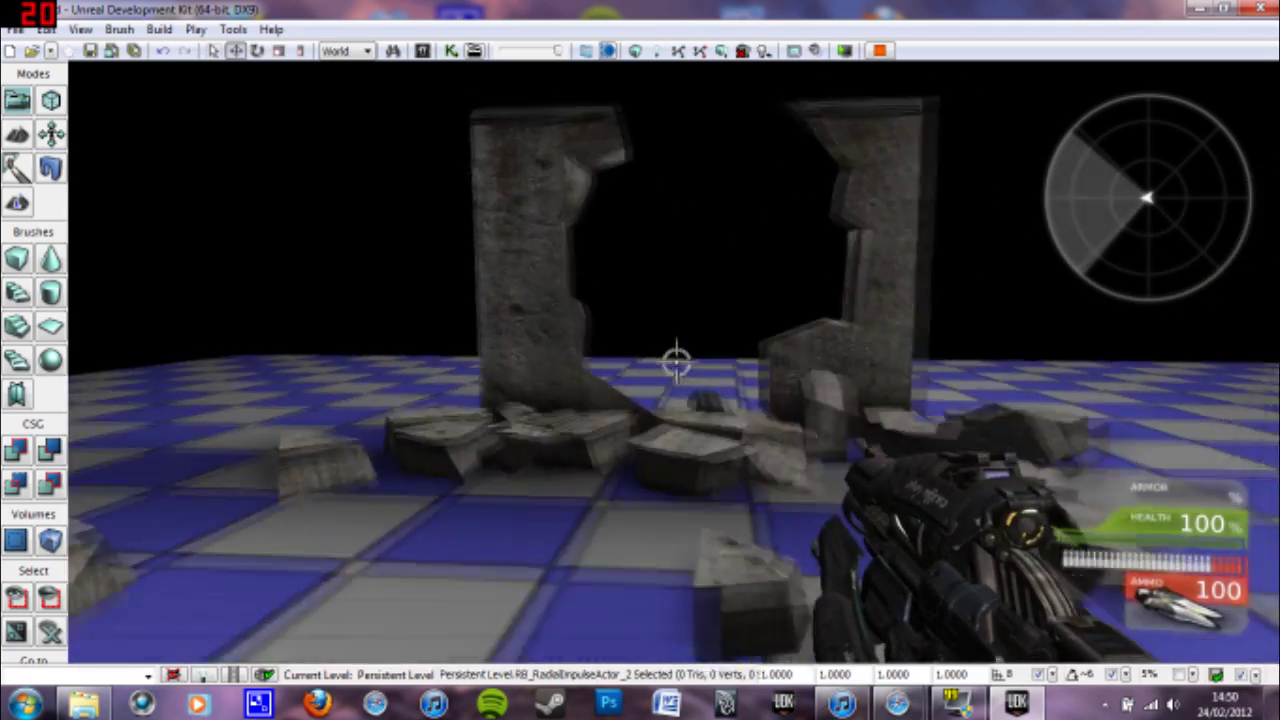
key(s)
key(d)
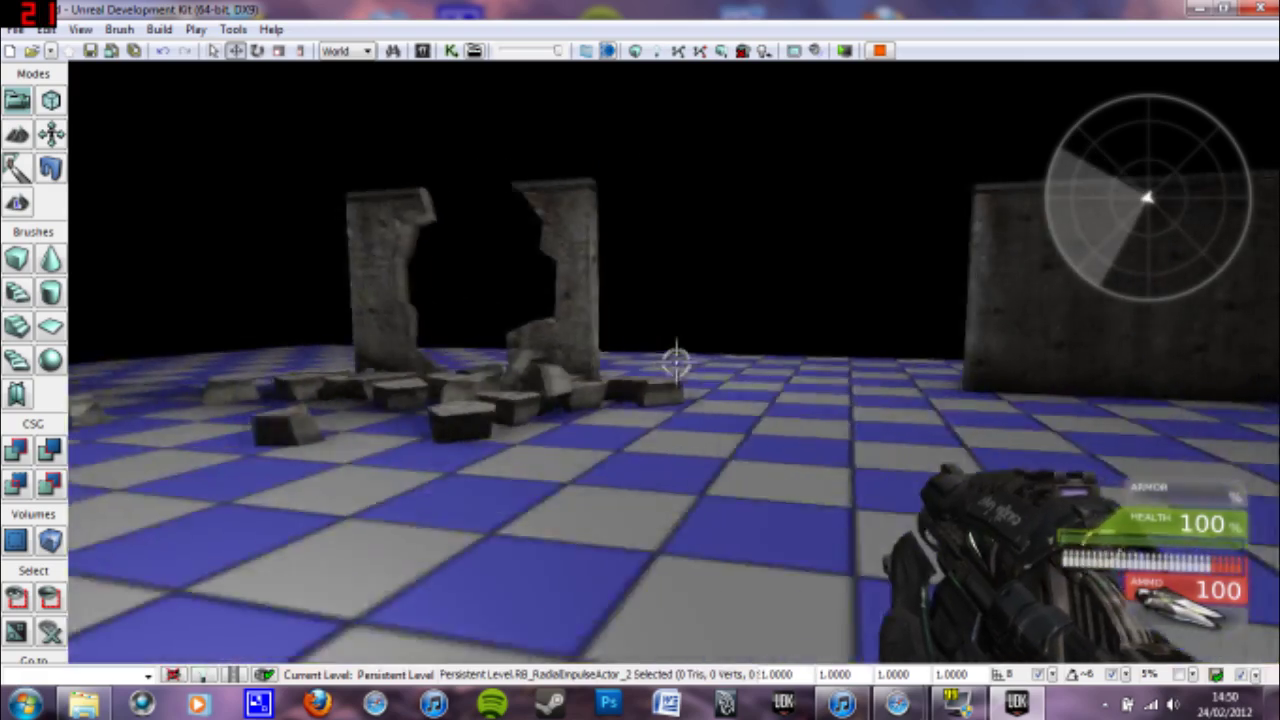
key(w)
key(s)
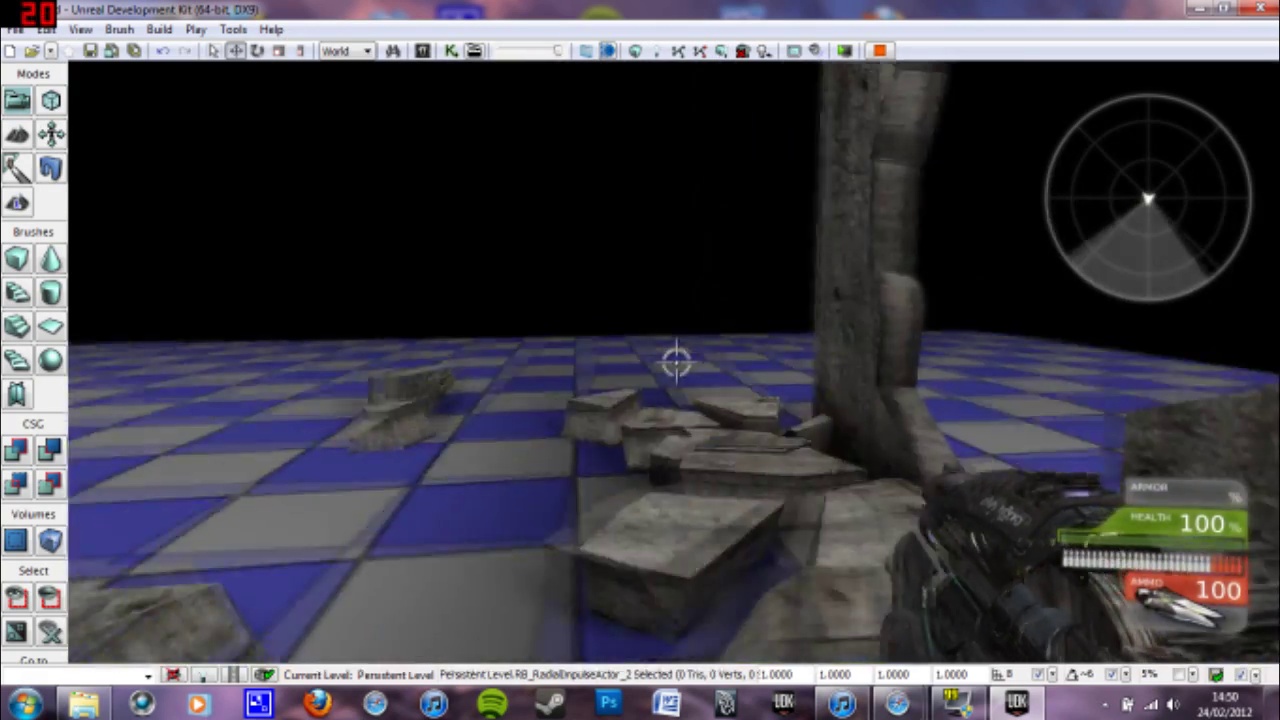
key(s)
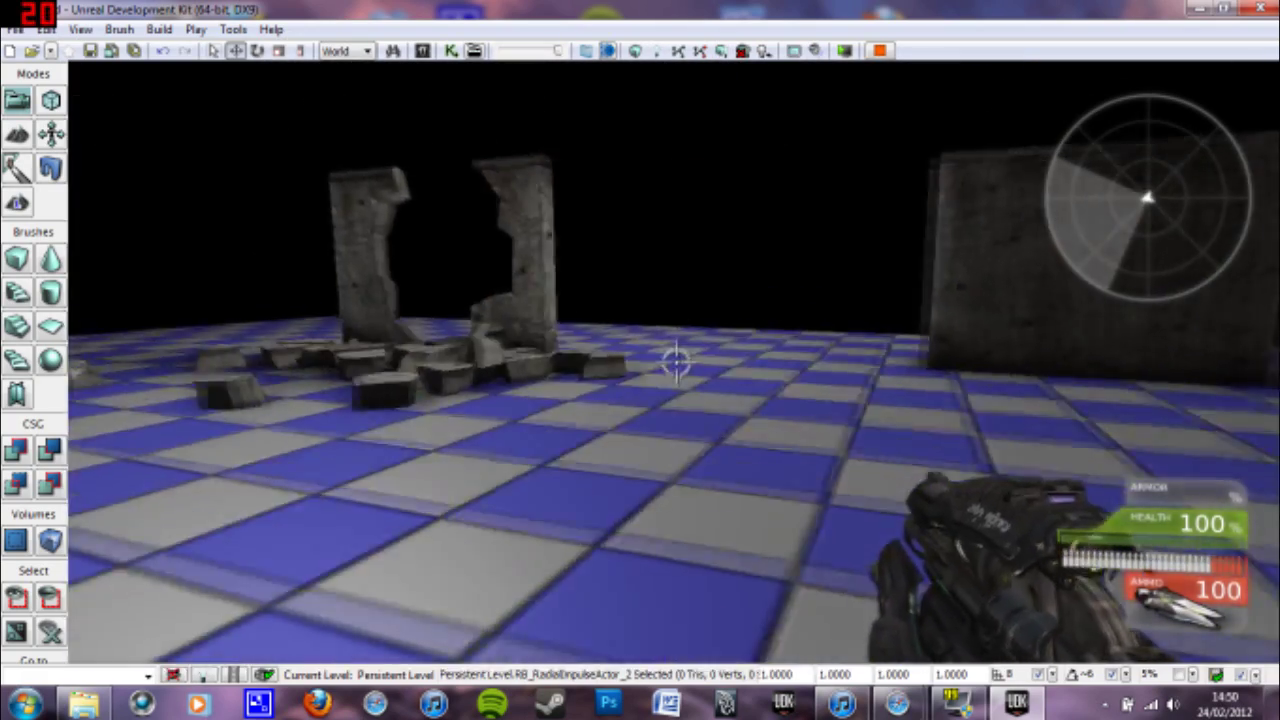
key(w)
key(s)
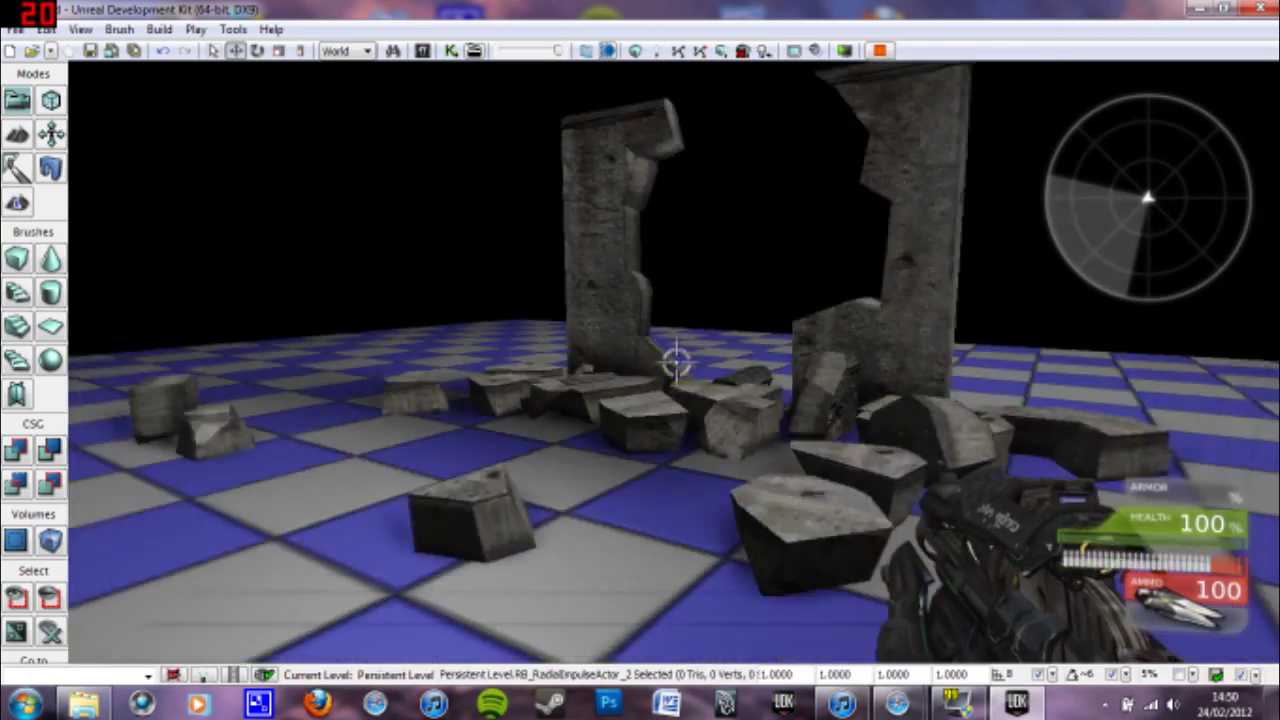
key(w)
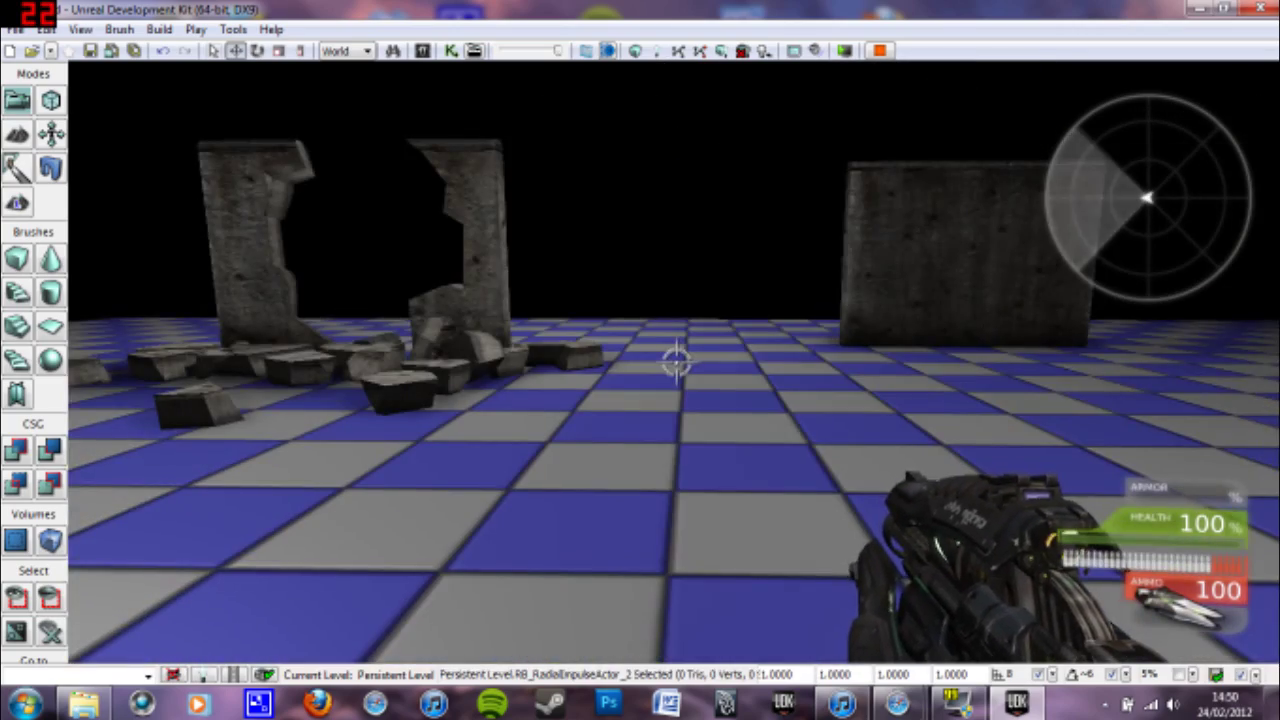